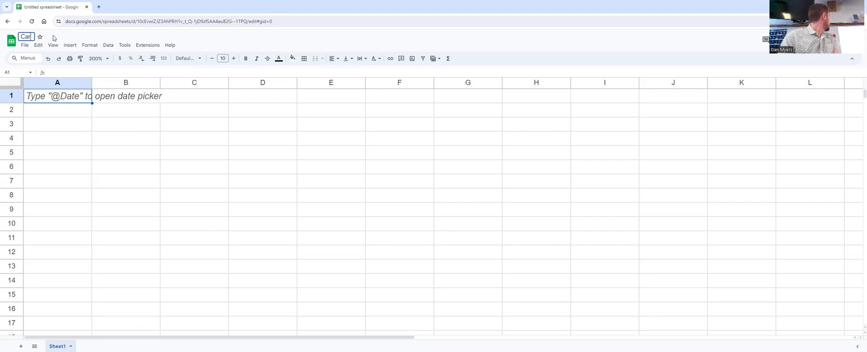
Step: Name the spreadsheet "Car Loan Amortization Table"
text(A)
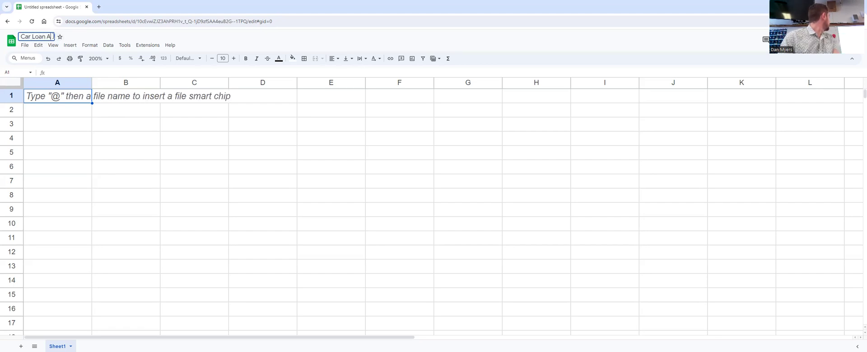
text(m)
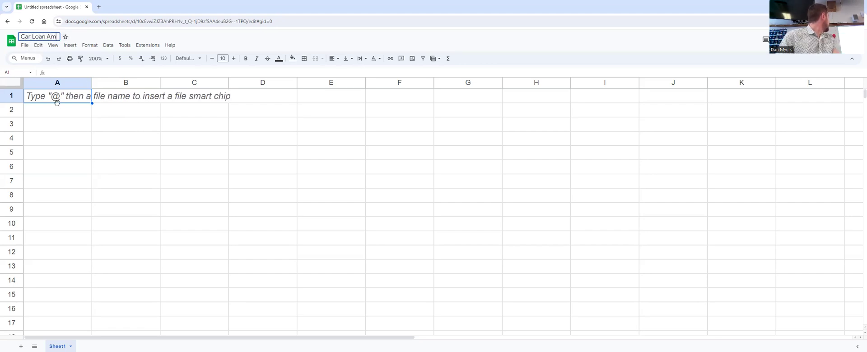
text(ortization)
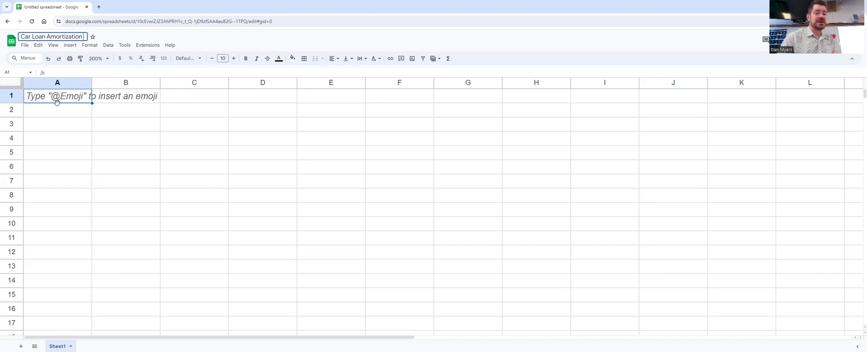
text( Table)
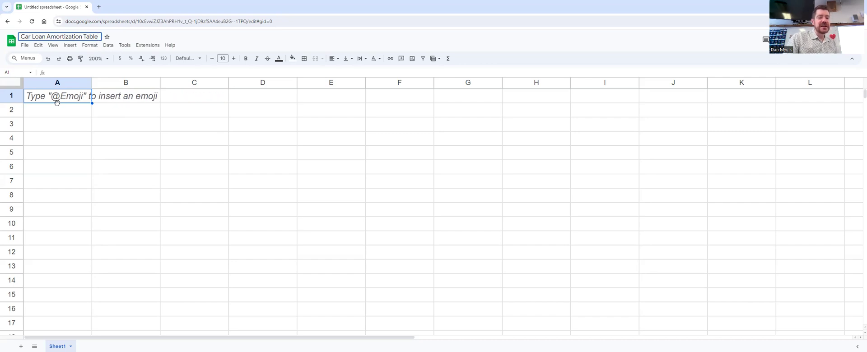
Step: Enter the labels "Loan Amount", "Interest Rate" and "Years" in cells B2 through B4
click(111, 111)
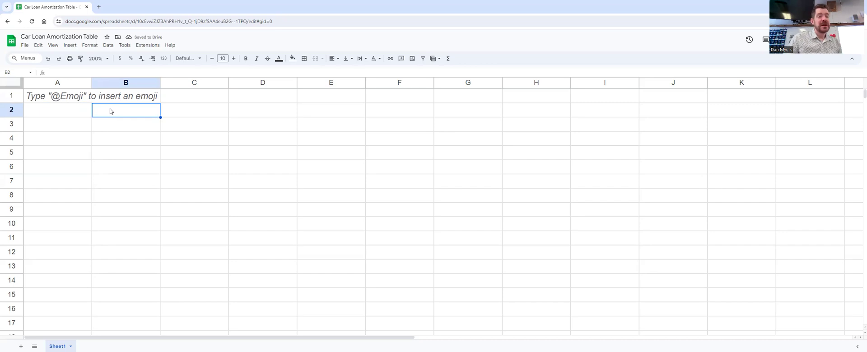
text(Loan Amount)
key(Return)
click(121, 111)
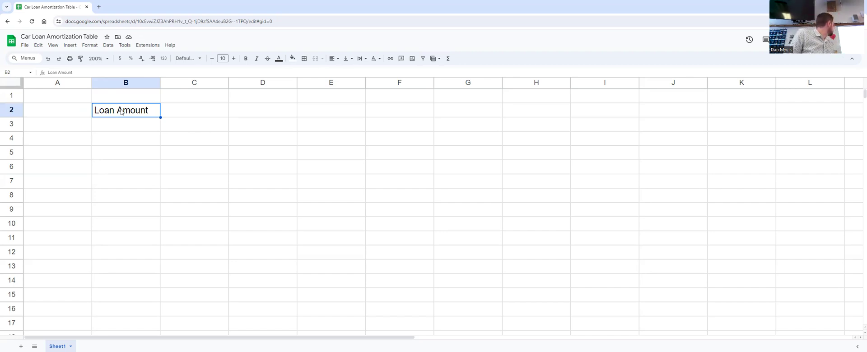
double_click(121, 111)
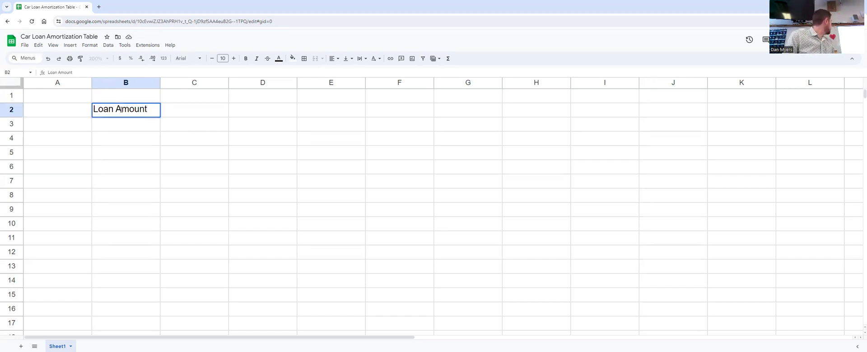
key(Return)
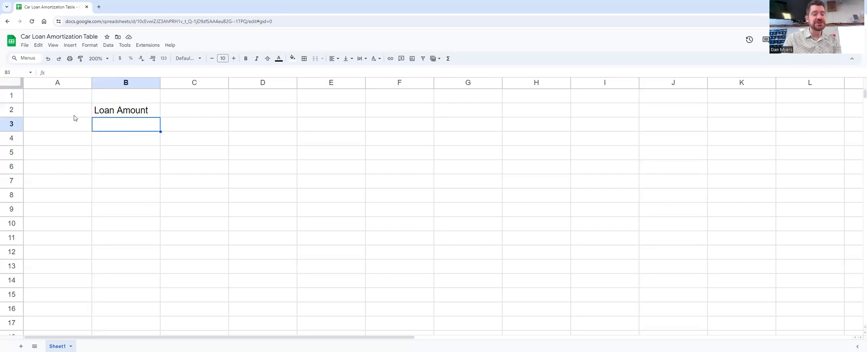
text(Interest Rate)
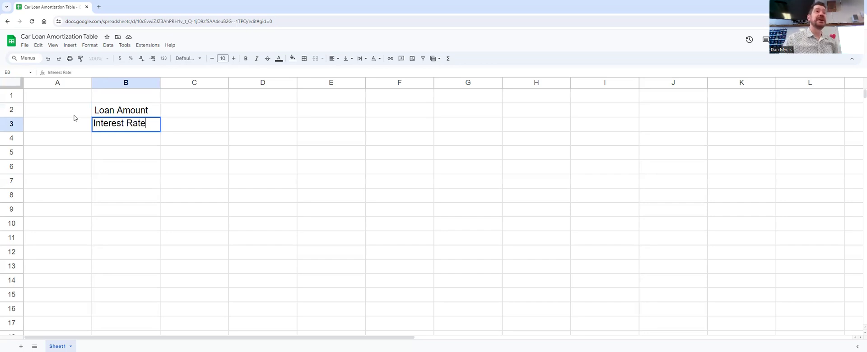
key(Return)
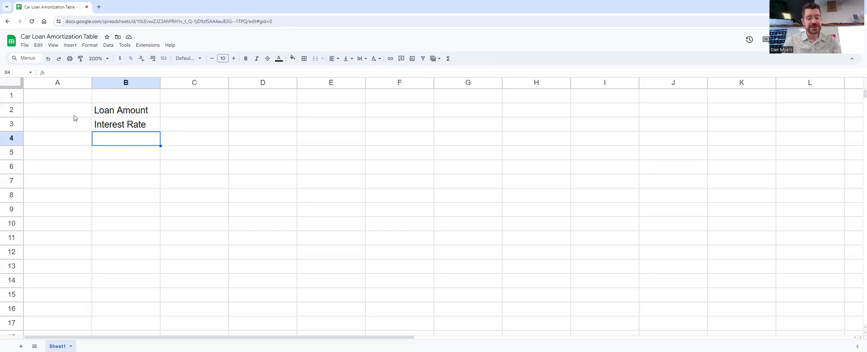
text(Years)
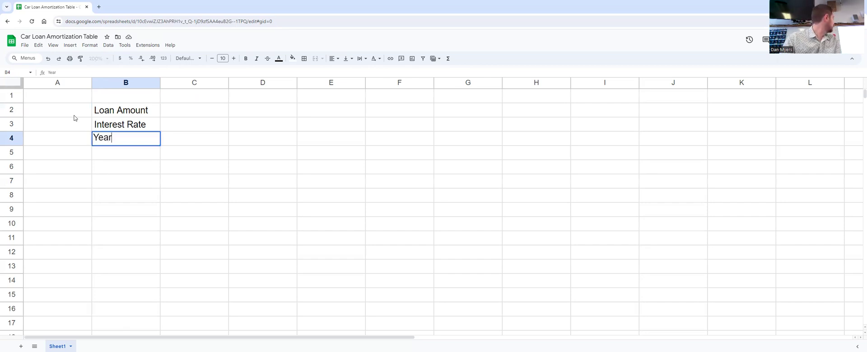
key(Return)
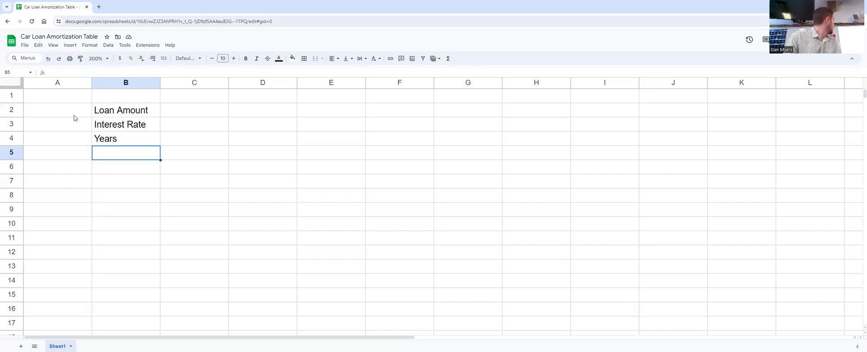
Step: Enter a loan amount of $30000 in C2 and an interest rate of 3% in C3
key(Up)
key(Right)
key(Up)
key(Up)
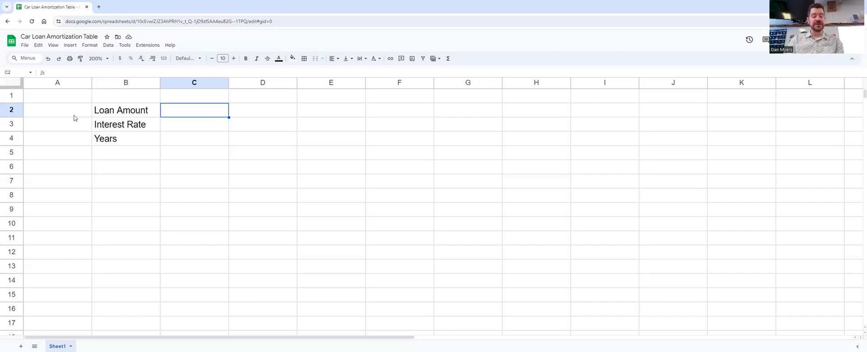
text($30000)
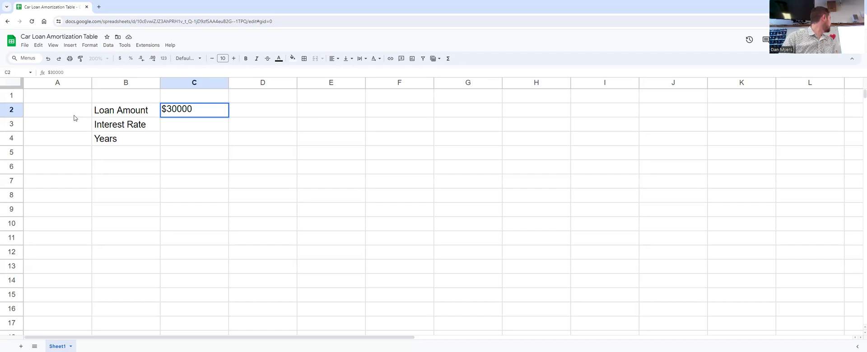
key(Return)
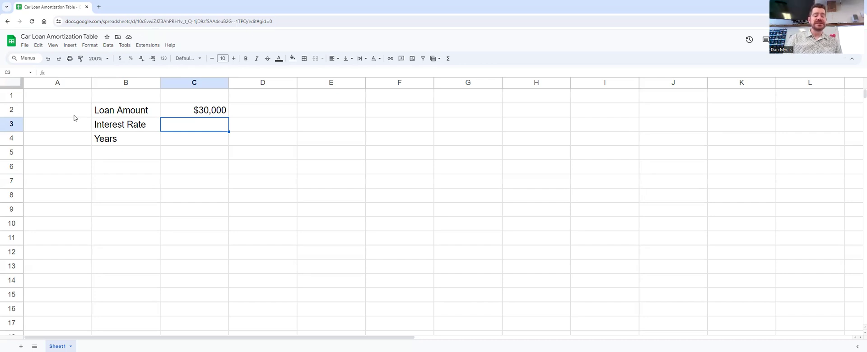
text(3%)
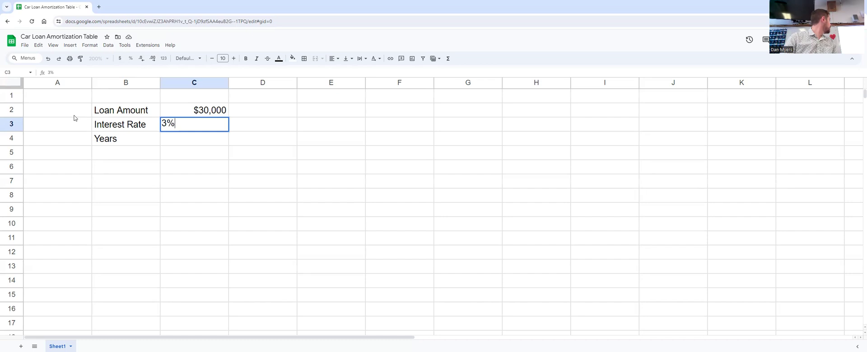
key(Return)
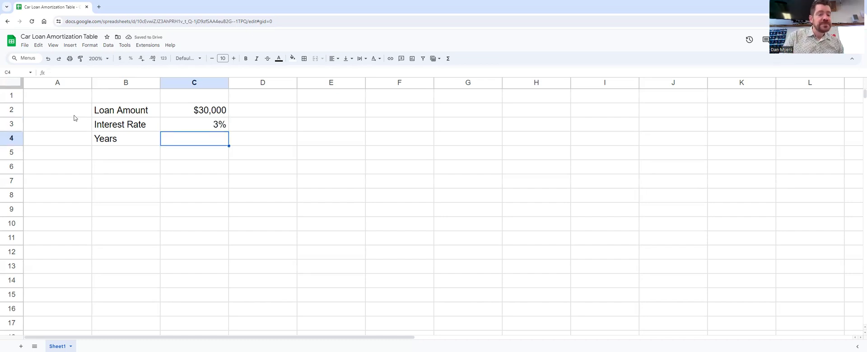
Step: Format the interest rate in C3 to show two decimal places
click(190, 125)
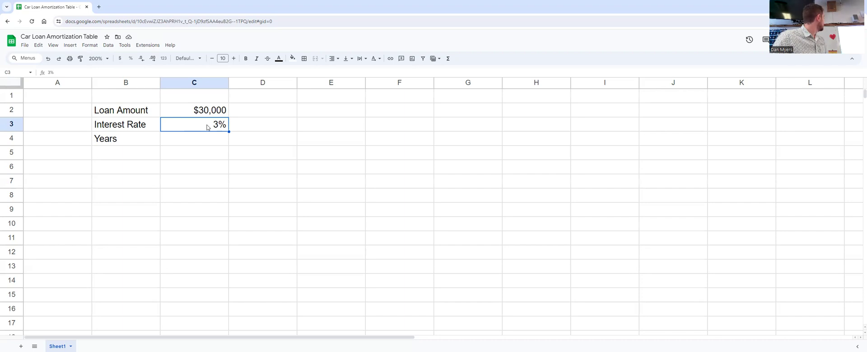
click(153, 61)
click(153, 61)
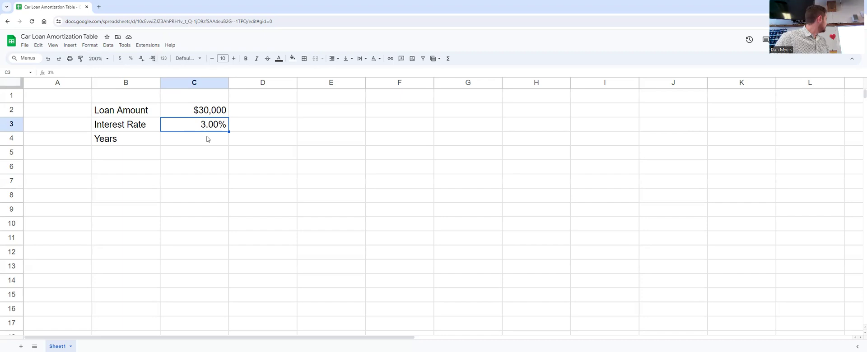
Step: Enter a loan term of 5 years in C4
click(207, 140)
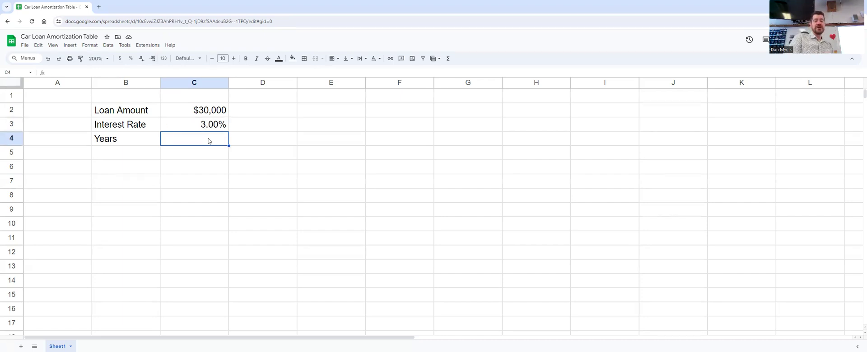
text(5)
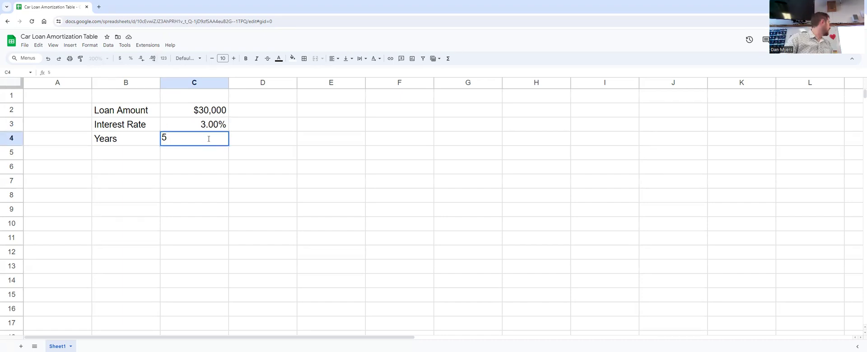
key(Return)
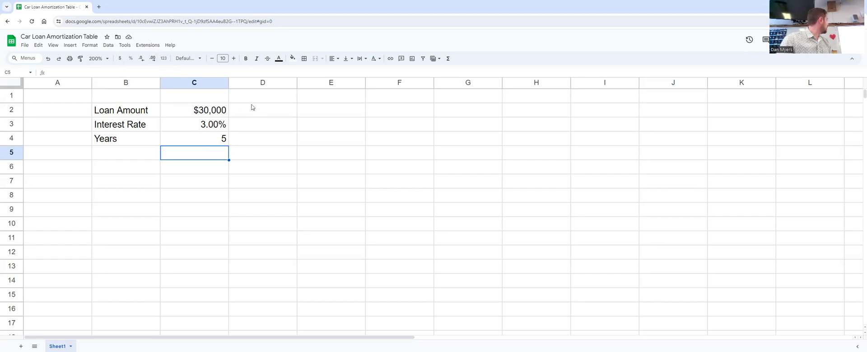
Step: Add the label "Number of Payments" in B5 and fit column B's width to its contents
click(311, 111)
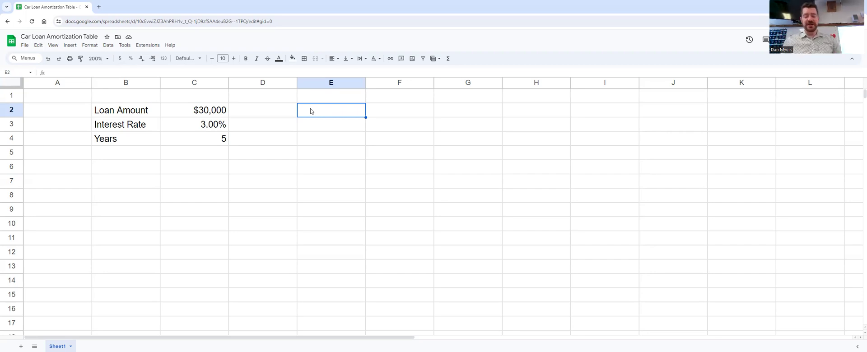
key(Down)
key(Down)
key(Down)
key(Left)
key(Left)
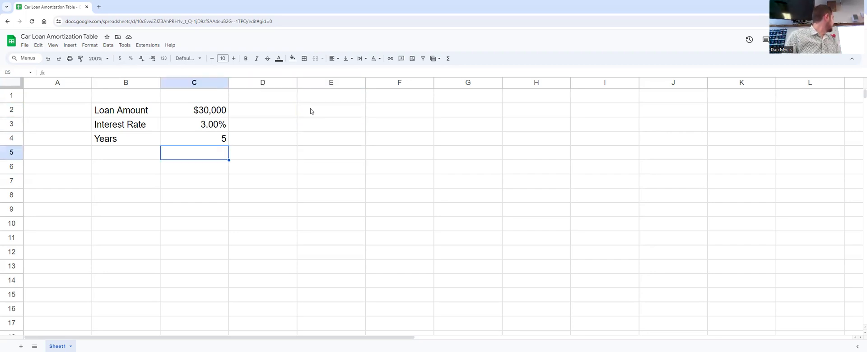
key(Left)
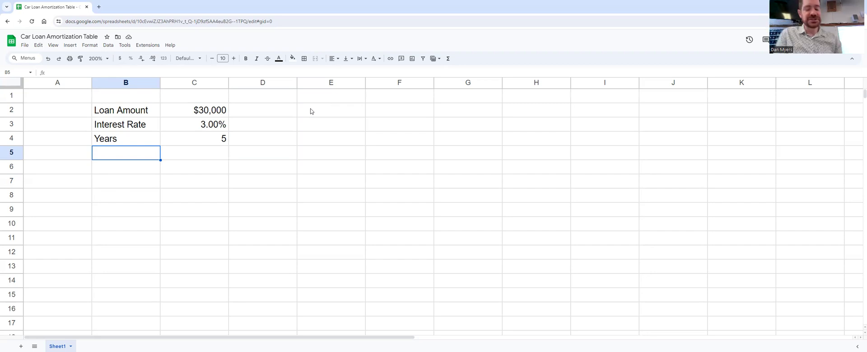
text(Number o)
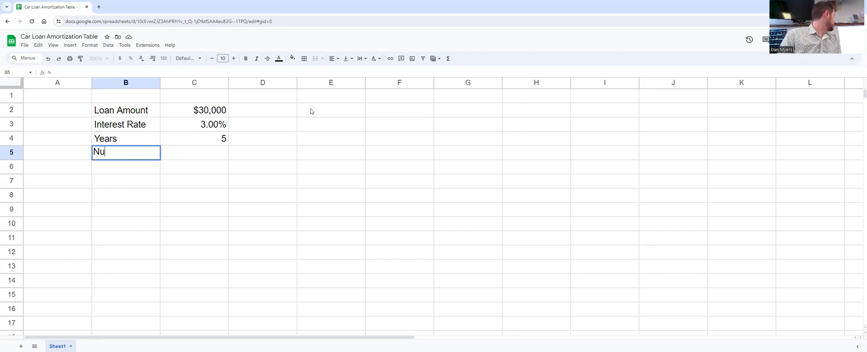
text(Payments)
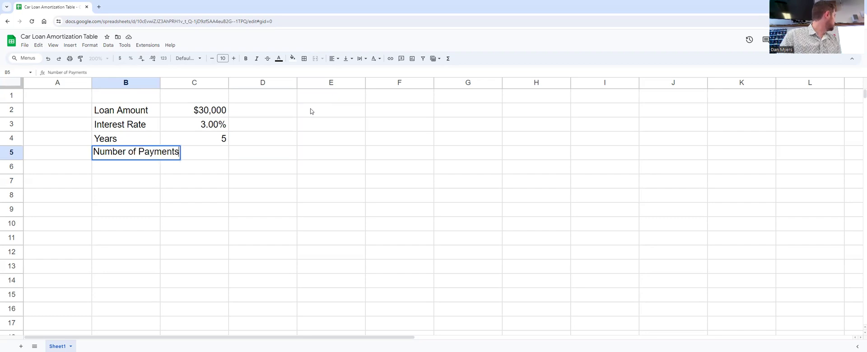
key(Return)
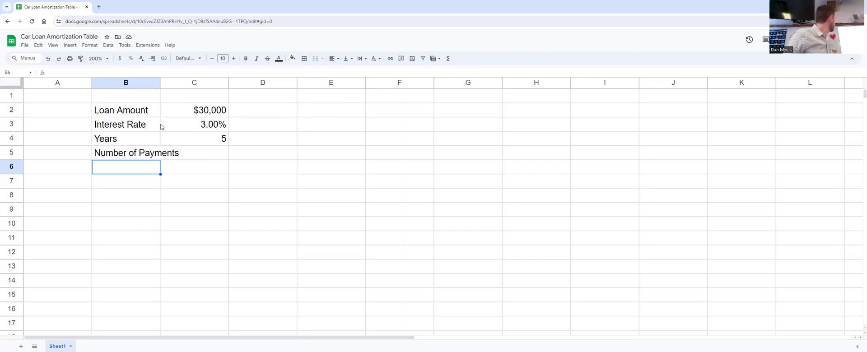
double_click(160, 82)
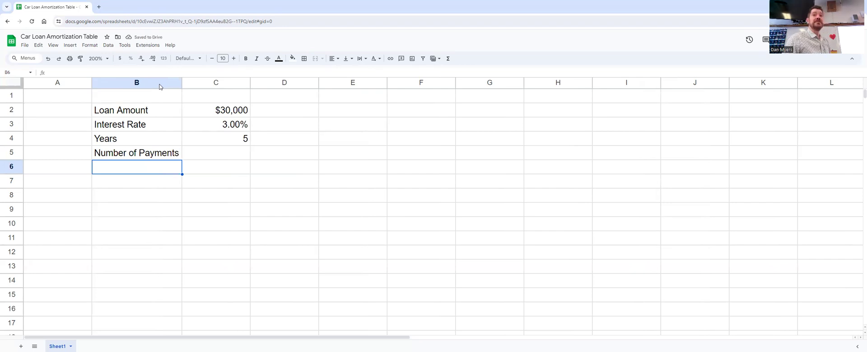
Step: Calculate the number of monthly payments in C5 with the formula =C4*12
click(213, 152)
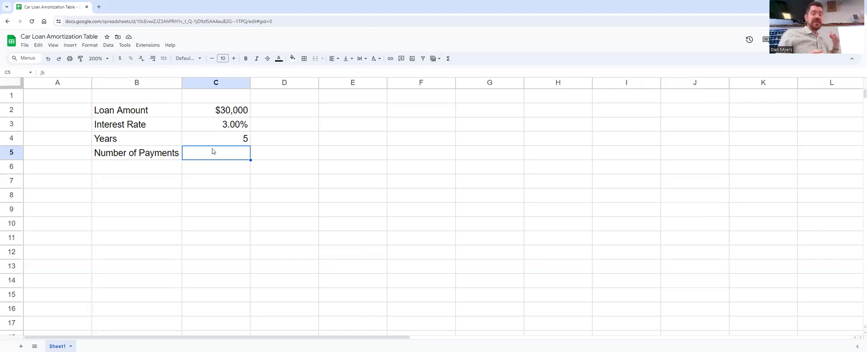
text(=)
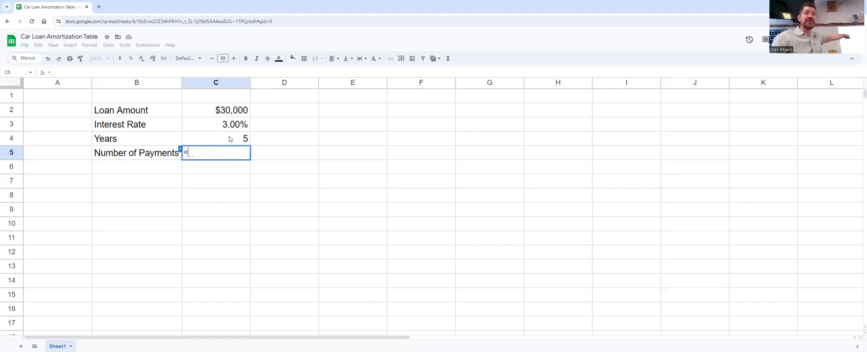
click(230, 139)
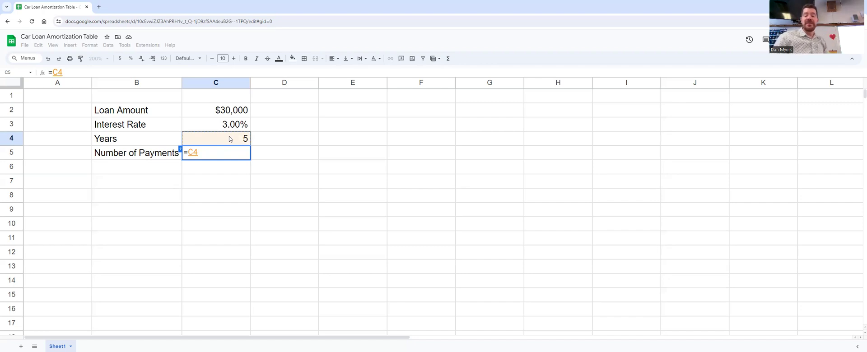
text(*)
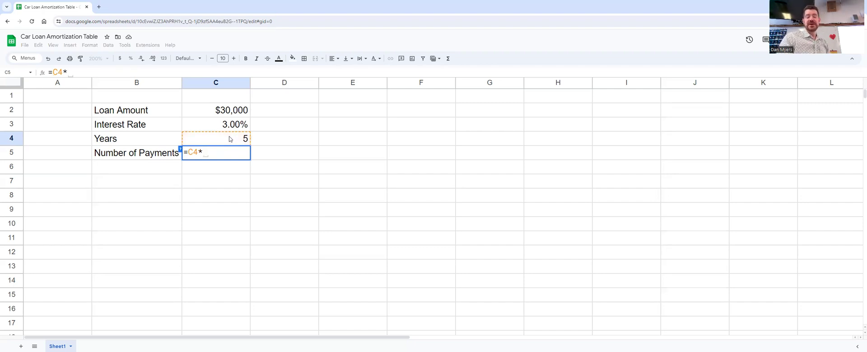
text(12)
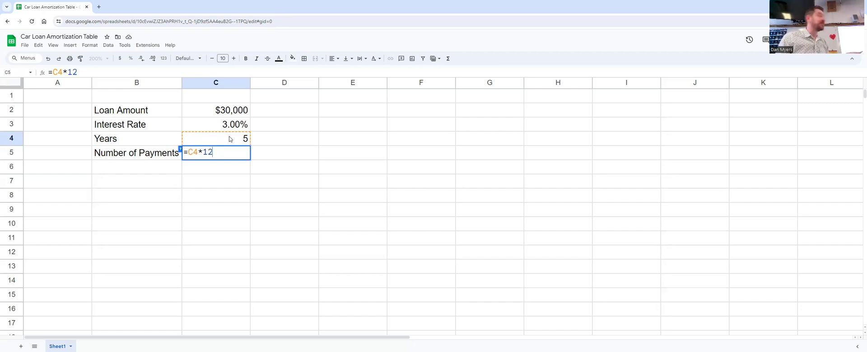
key(Return)
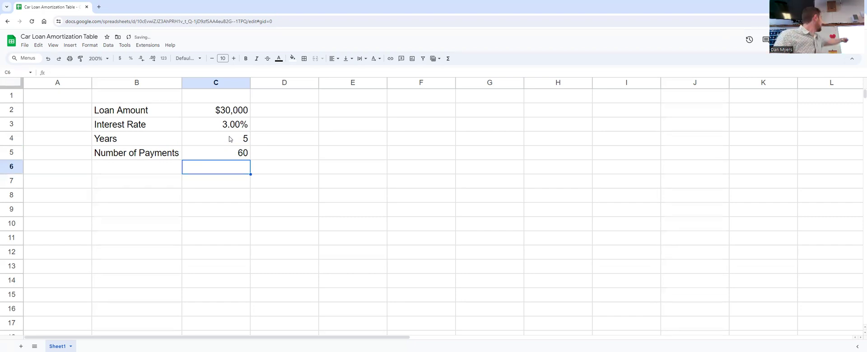
Step: Change the loan term in C4 to 8 years to test the number of payments formula
click(235, 139)
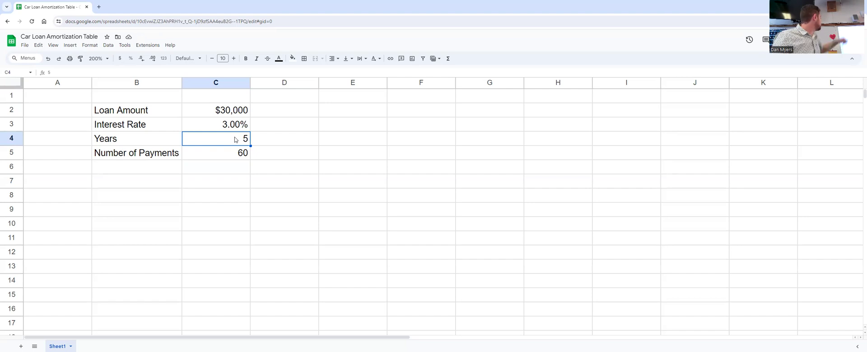
click(69, 72)
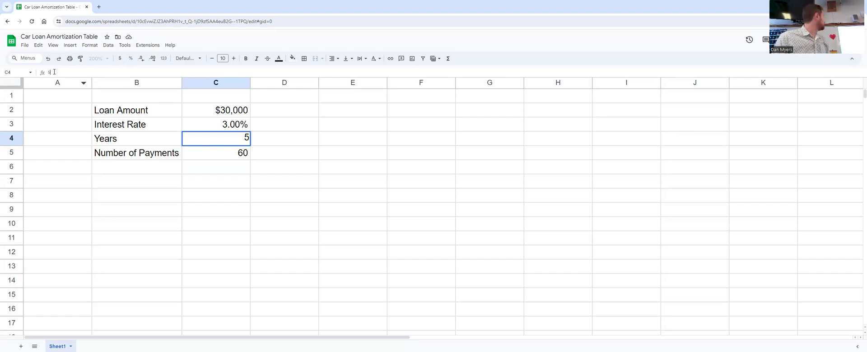
key(BackSpace)
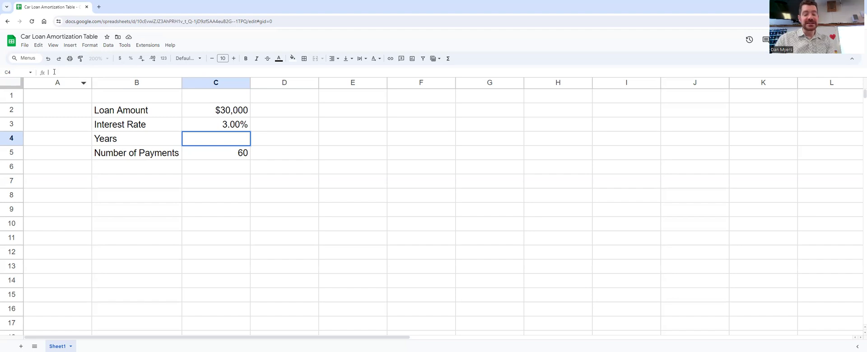
text(8)
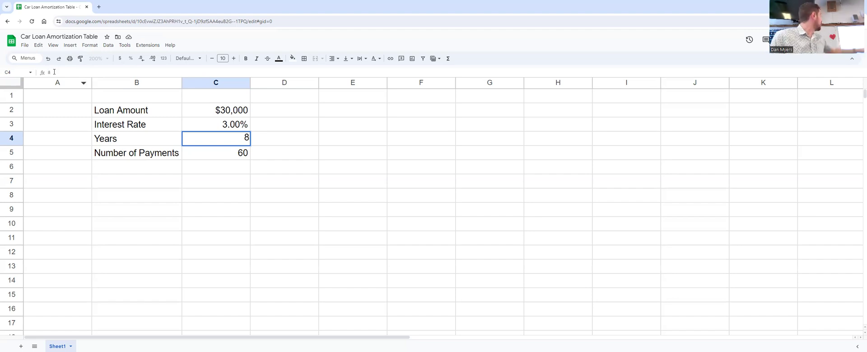
key(Return)
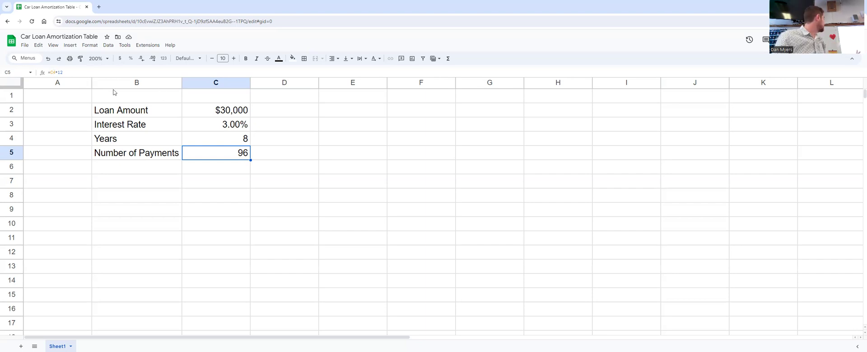
Step: Set the loan term in C4 back to 5 years
click(213, 141)
click(74, 70)
key(BackSpace)
text(5)
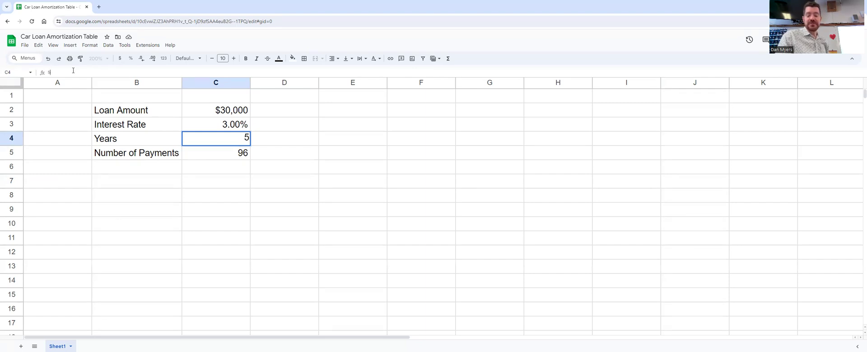
key(Return)
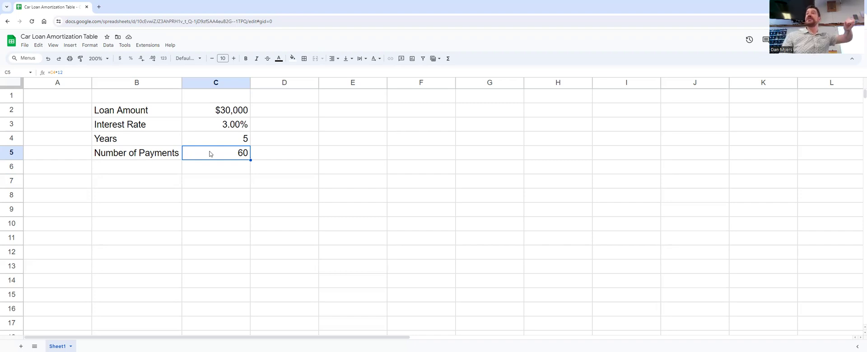
Step: Clear the number of payments in C5 and re-enter the formula =C4*12
key(Delete)
text(=)
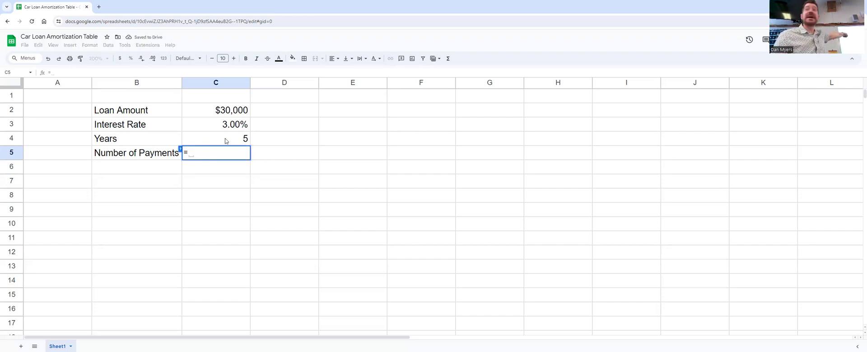
click(226, 141)
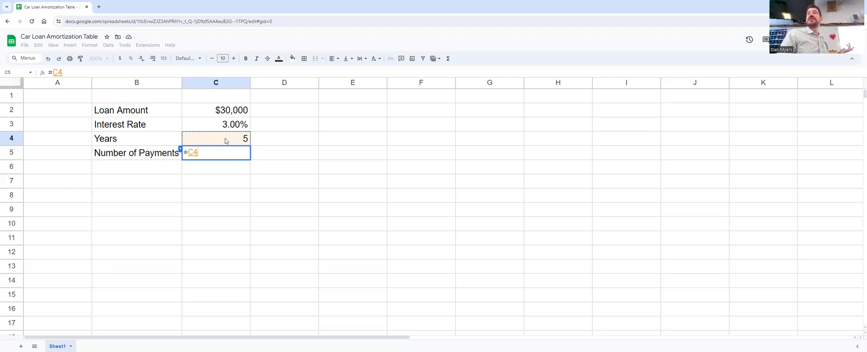
text(*)
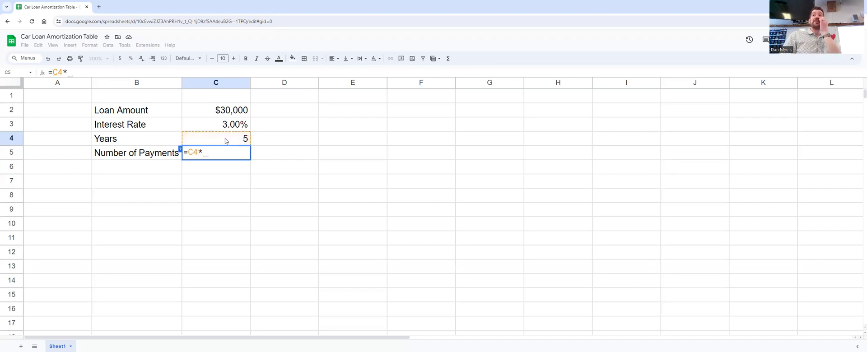
text(12)
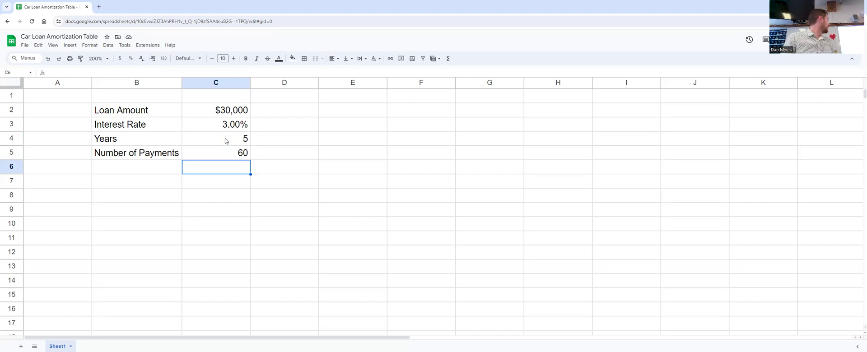
Step: Add the label "Monthly Payment" in E2 and fit column E's width to its contents
click(340, 114)
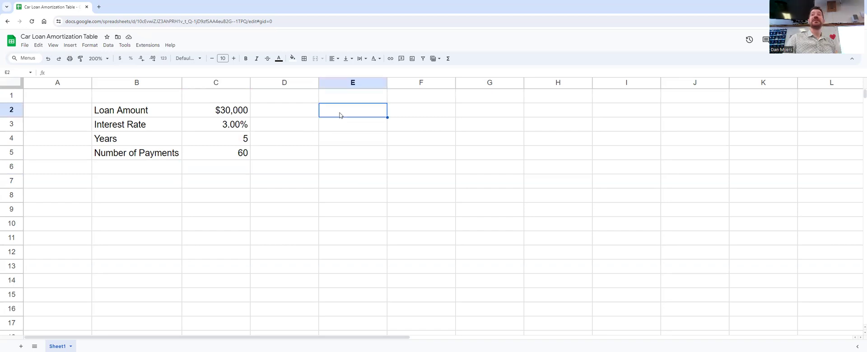
text(Mo)
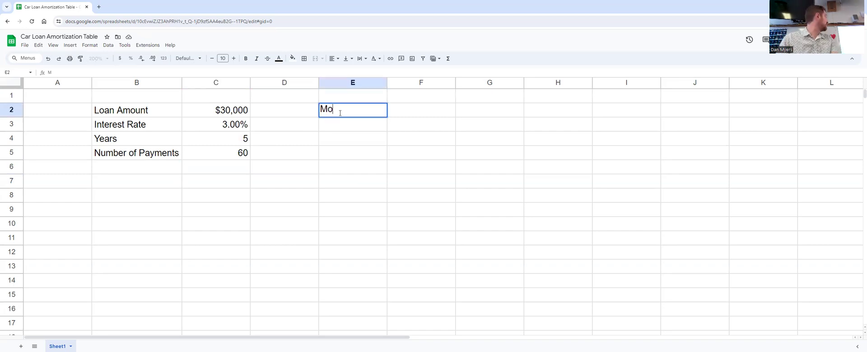
text(nthly Payment)
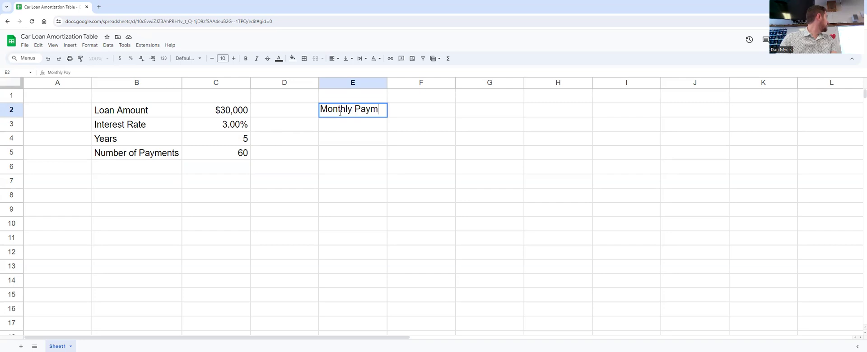
key(Return)
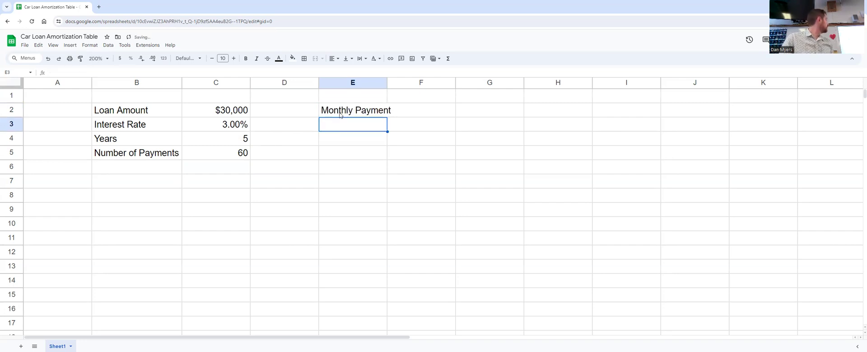
click(370, 115)
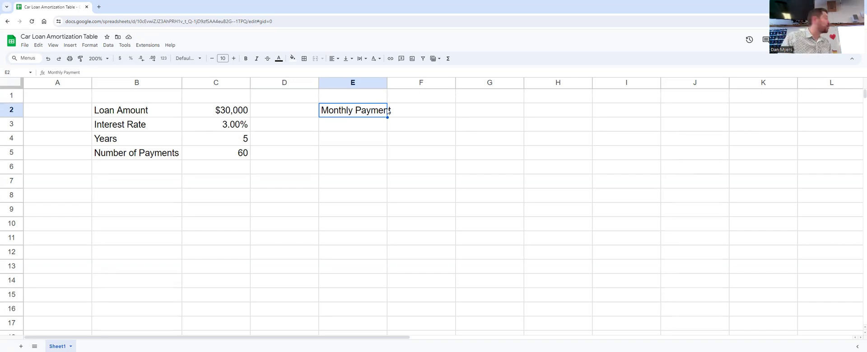
double_click(386, 83)
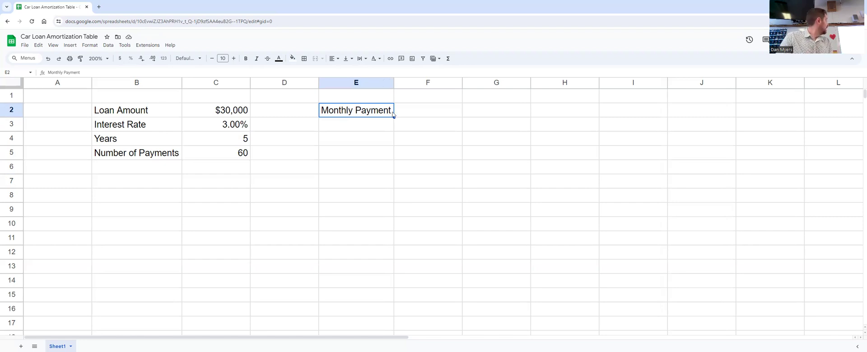
Step: Start the monthly payment formula in F2 with the loan amount and monthly interest rate, entering =(C2(C3/12)
click(411, 114)
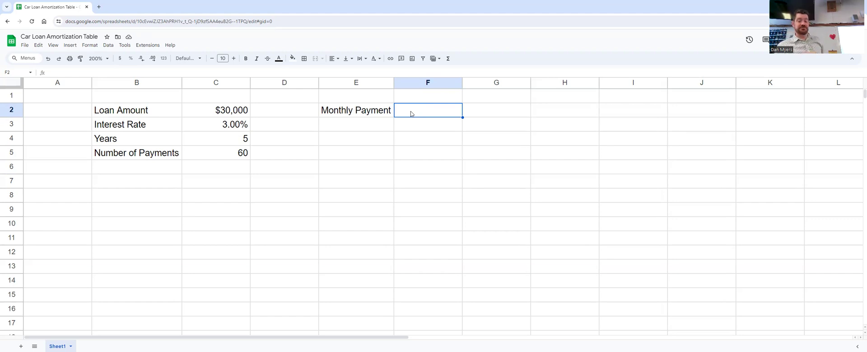
text(=)
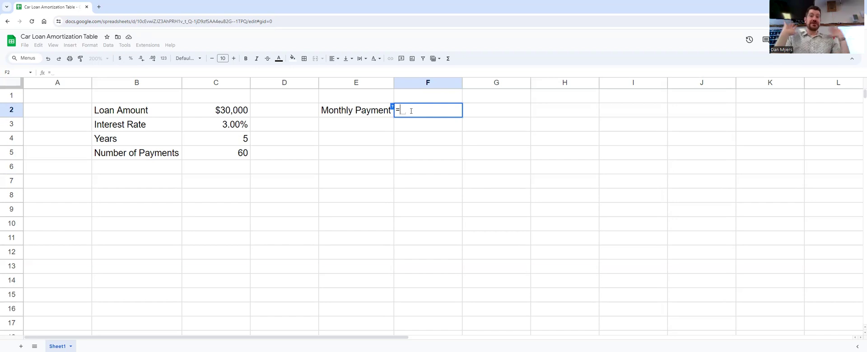
text(()
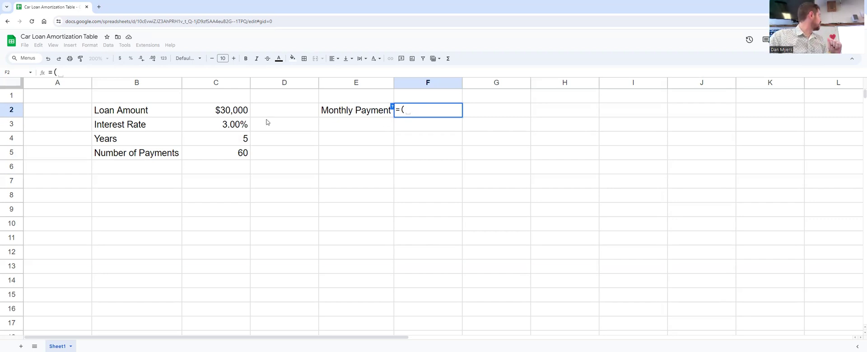
click(232, 111)
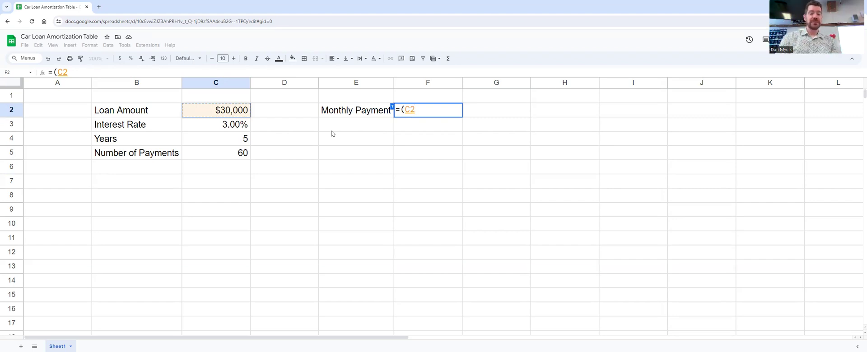
text(()
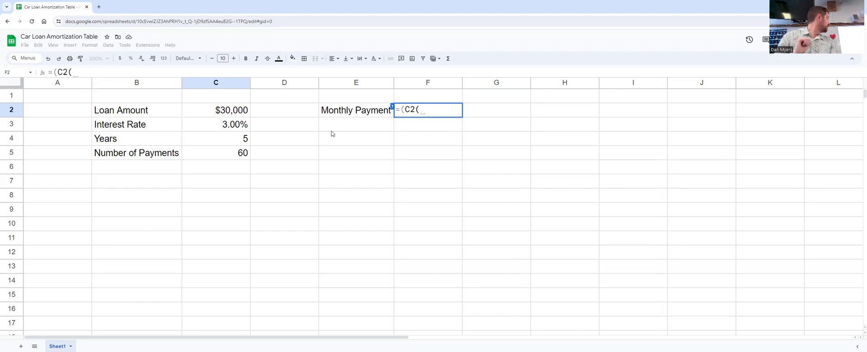
click(229, 128)
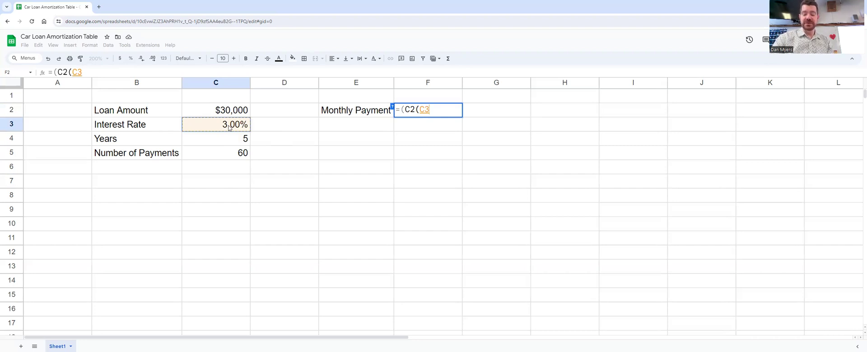
text(/)
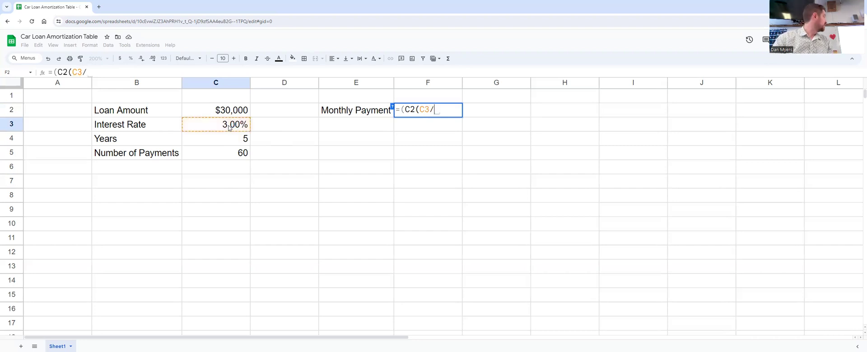
text(12)
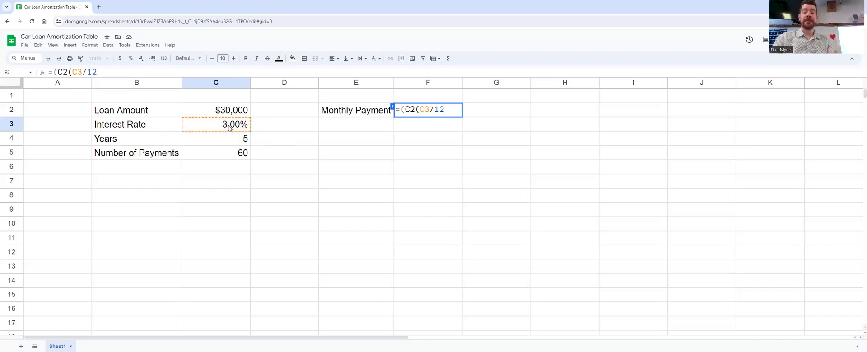
text())
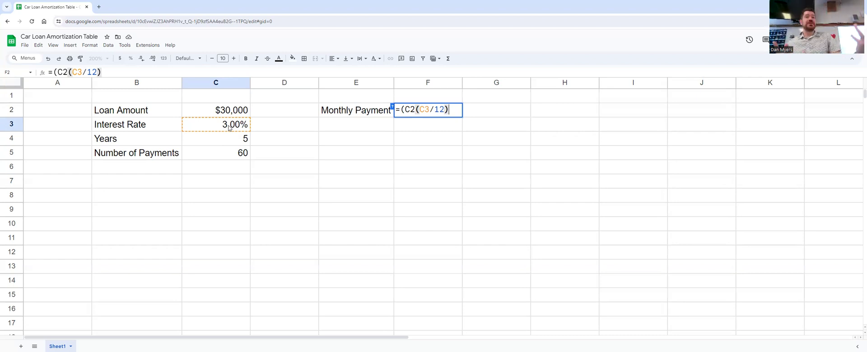
Step: Continue the F2 formula's numerator with the compound growth factor (1+(C3/12))^C5 and close its outer parenthesis
text(()
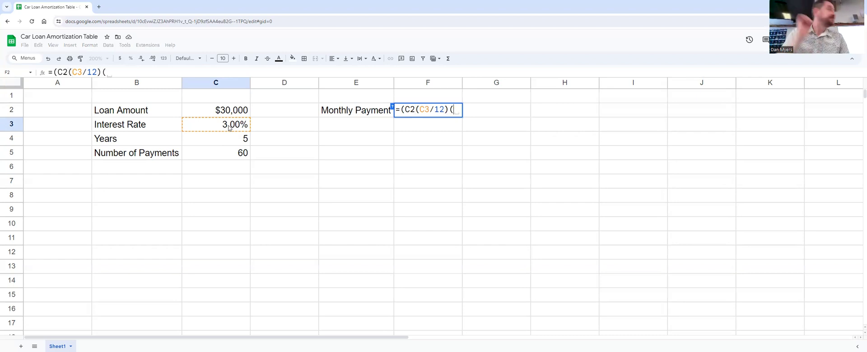
text(1+)
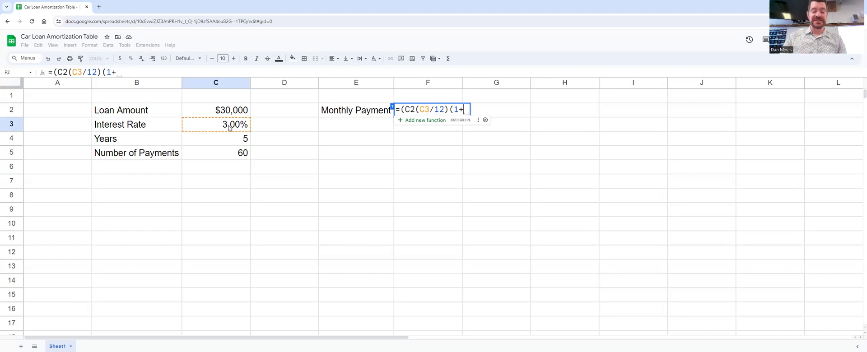
text(()
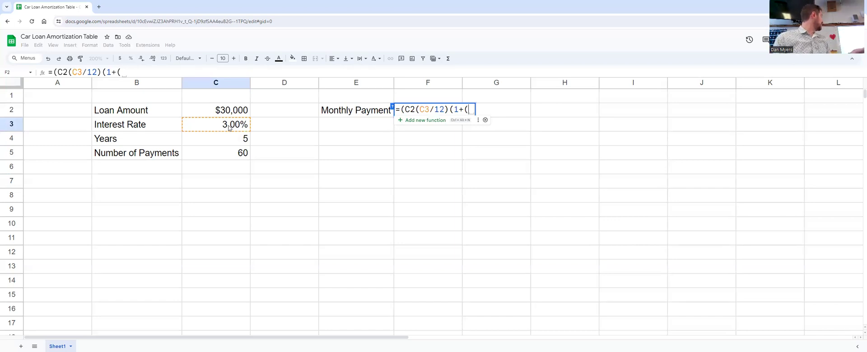
text(C3)
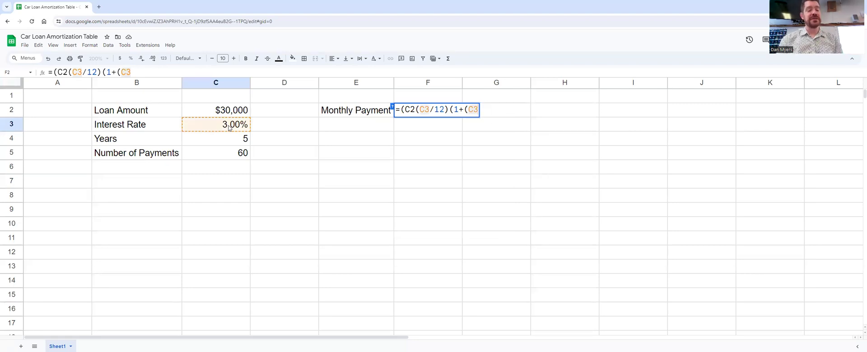
text(/12)
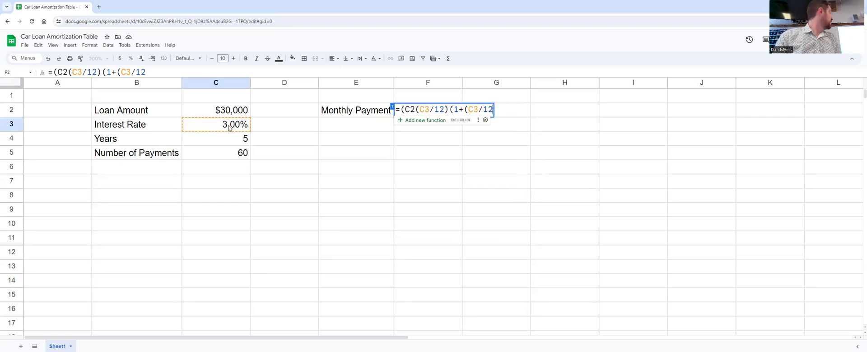
text())
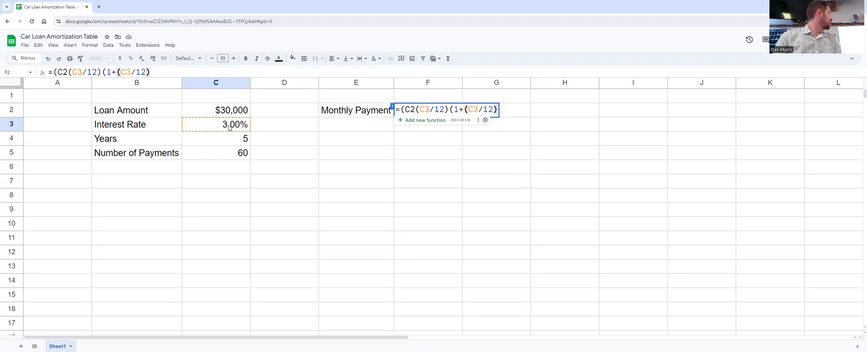
text())
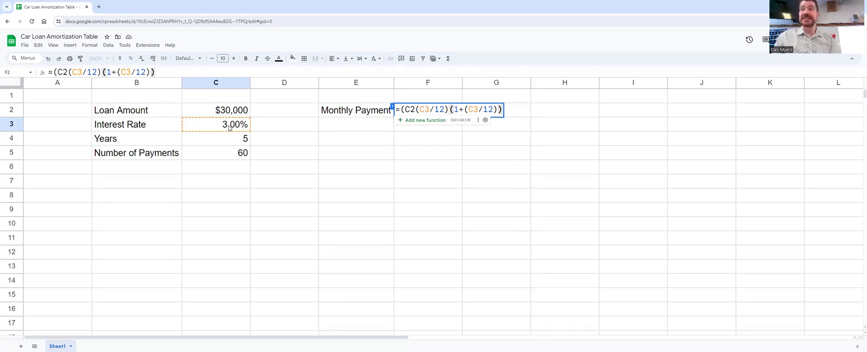
text(^)
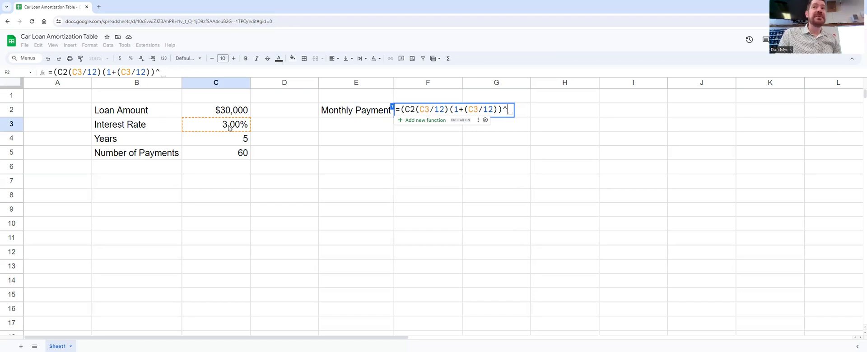
click(224, 154)
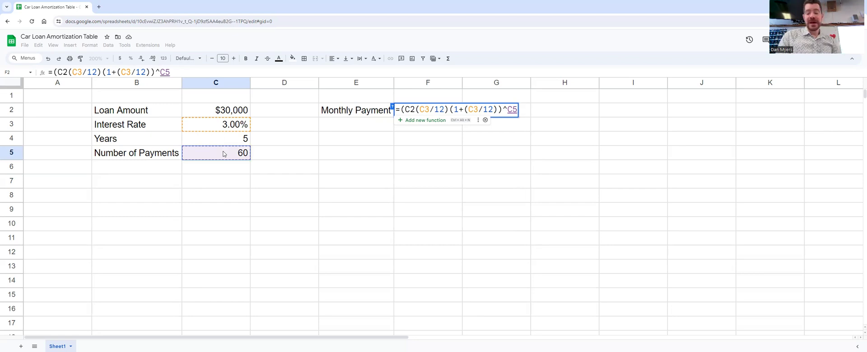
text())
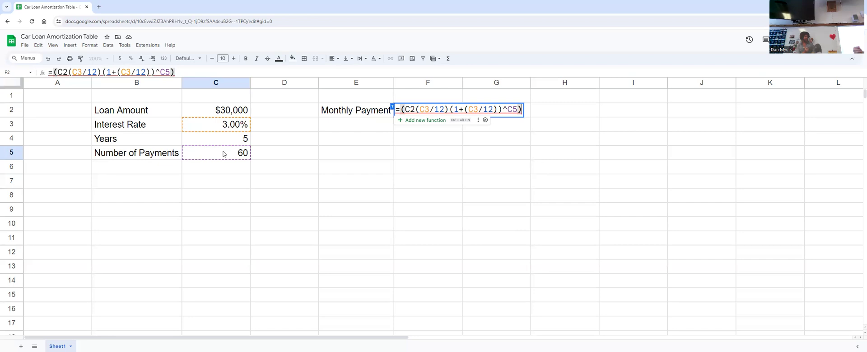
Step: Extend the F2 formula with a division and begin its denominator with the monthly growth base, adding /((1+(C3/12))
text(/)
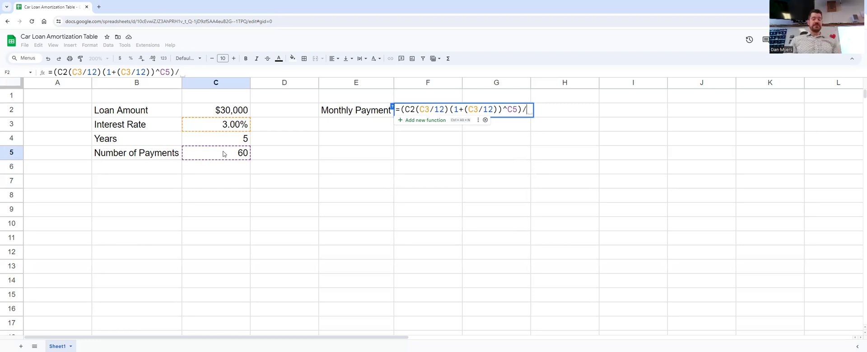
text(()
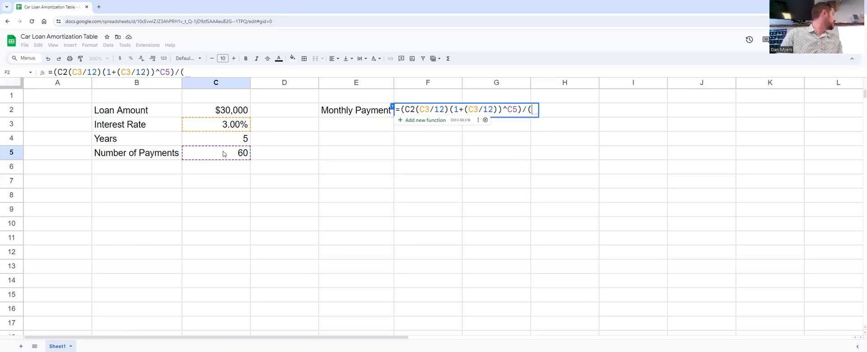
text(()
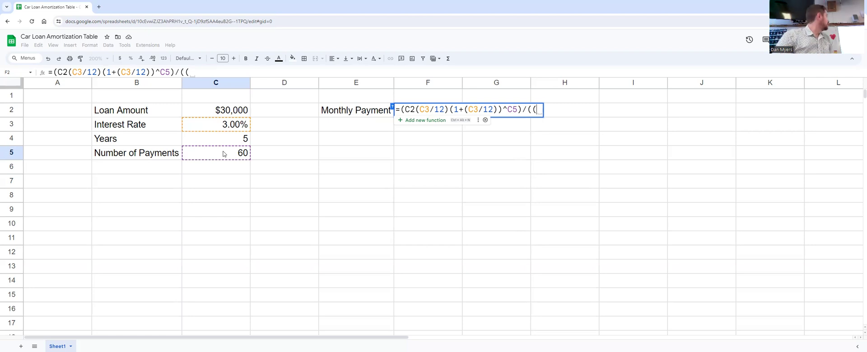
text(1)
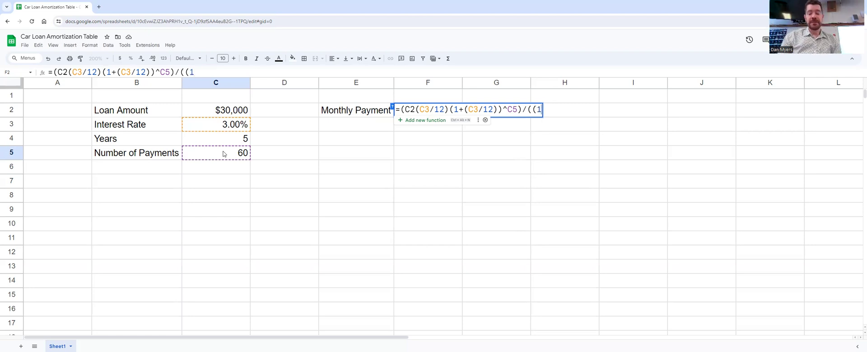
text(+)
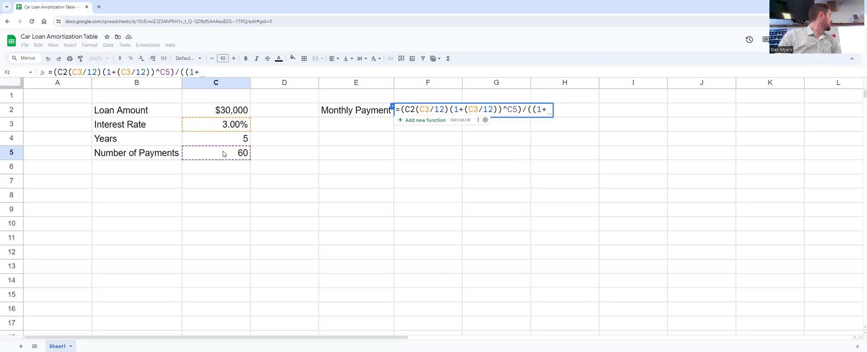
text(()
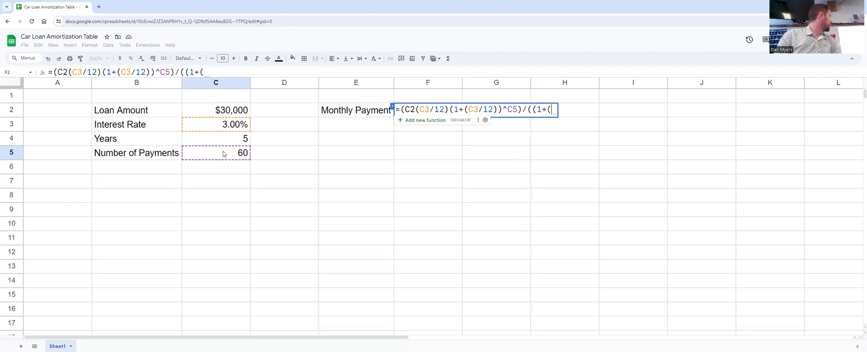
click(197, 130)
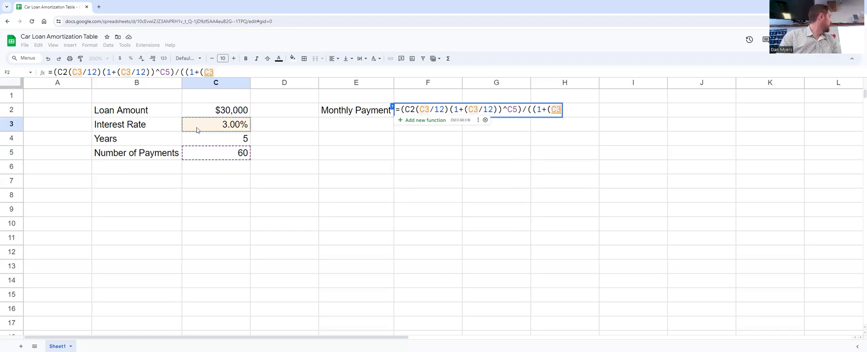
text(/12)
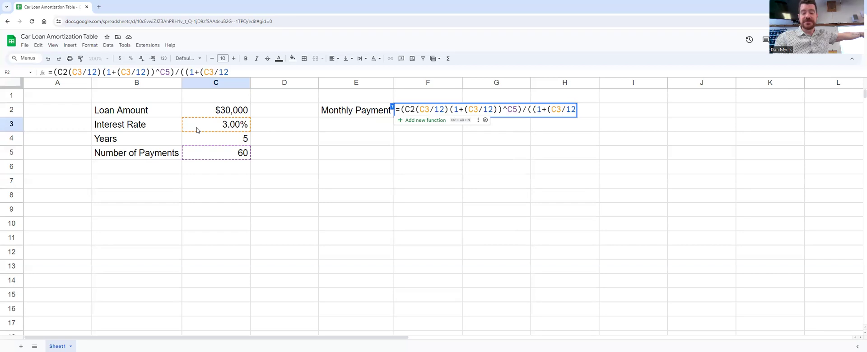
text()))
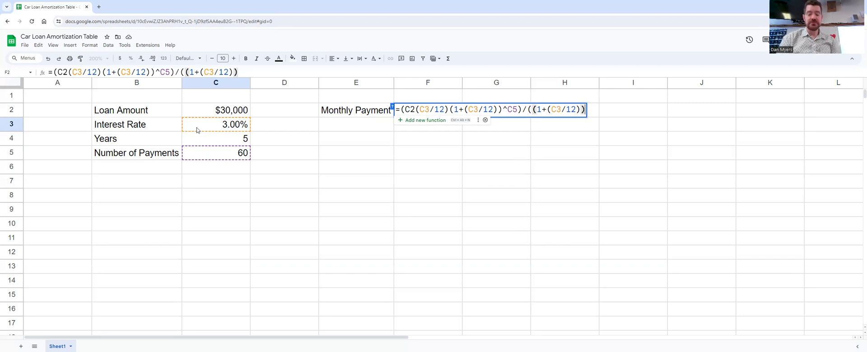
Step: Finish the denominator in F2 by raising the base to C5 and subtracting 1, adding ^C5-1), and commit the formula
text(^)
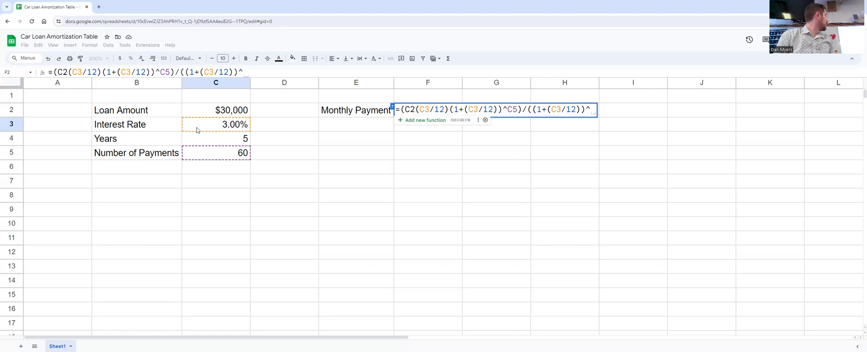
click(207, 153)
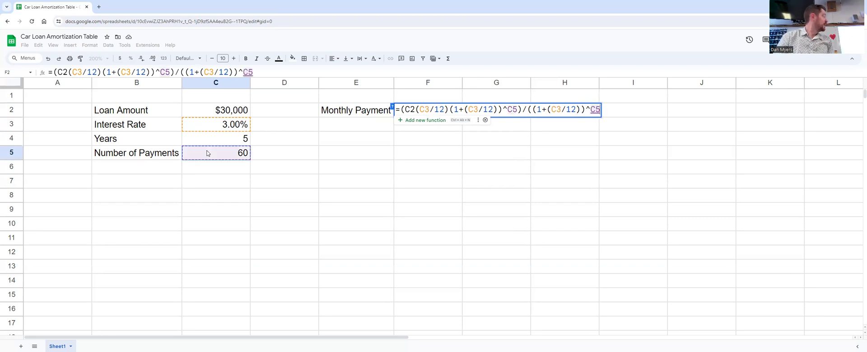
text(-1)
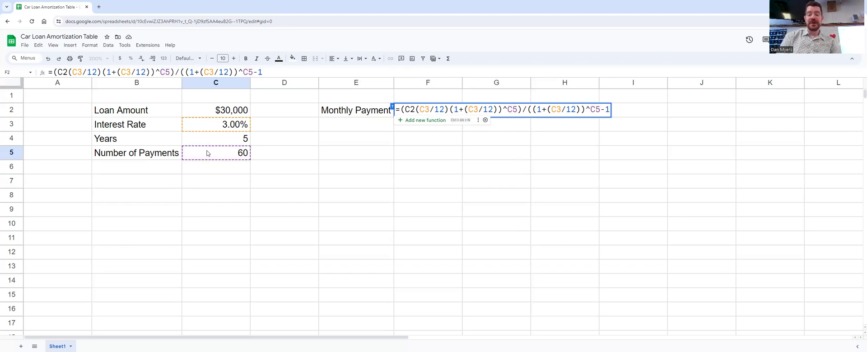
text())
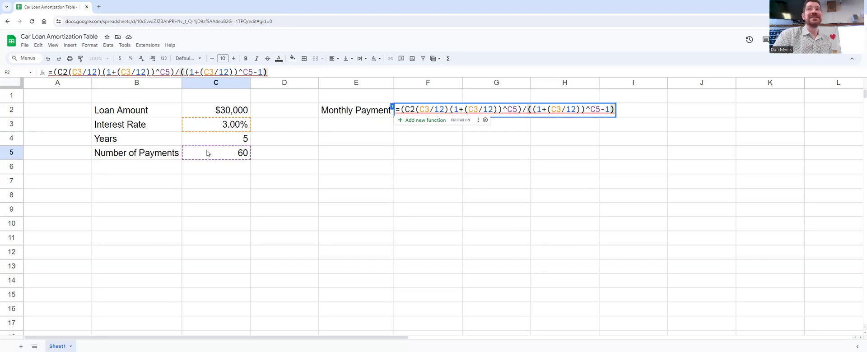
key(Return)
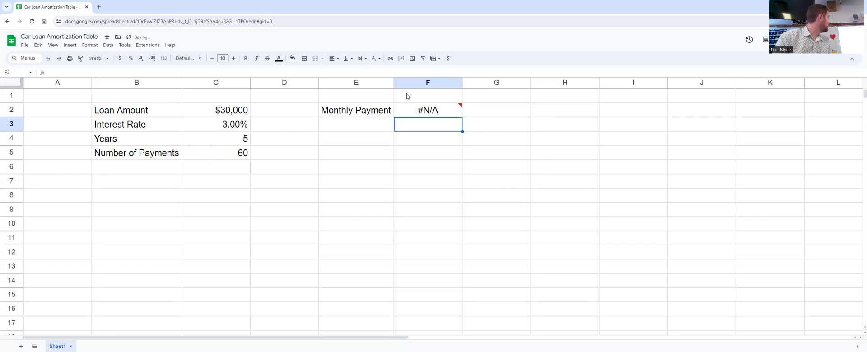
Step: Edit the F2 formula to insert a multiplication sign between C2 and (C3/12), and commit it
click(421, 112)
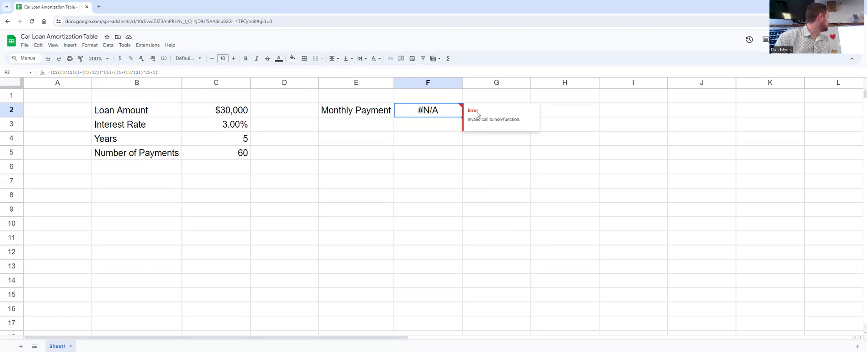
key(Return)
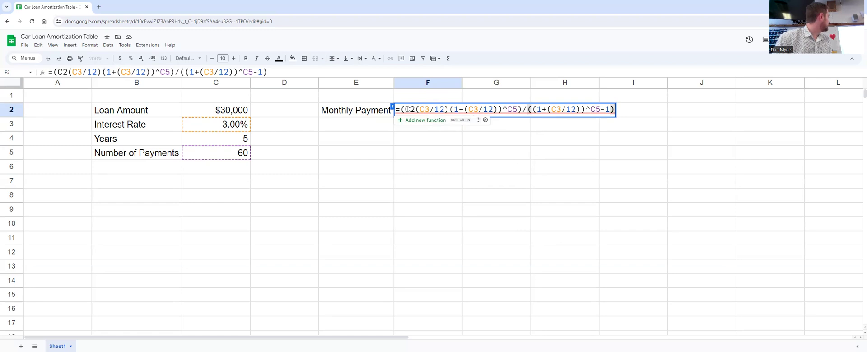
click(412, 109)
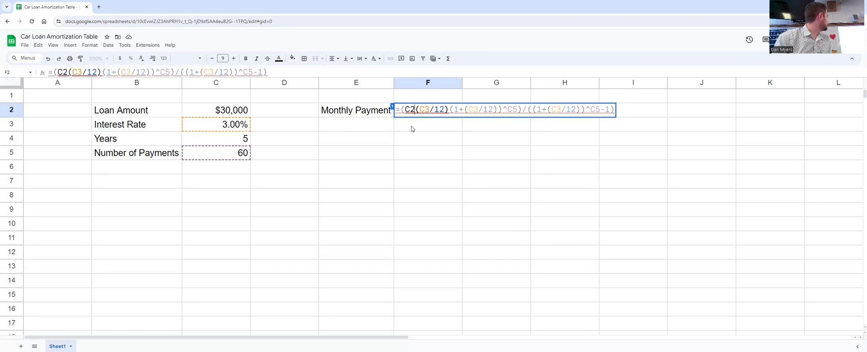
key(BackSpace)
key(BackSpace)
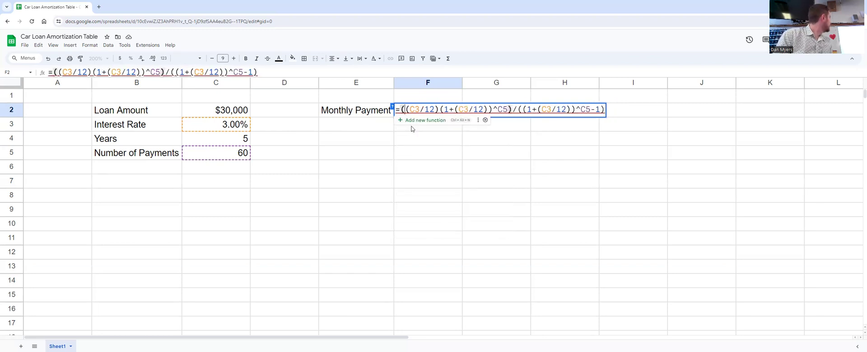
click(235, 112)
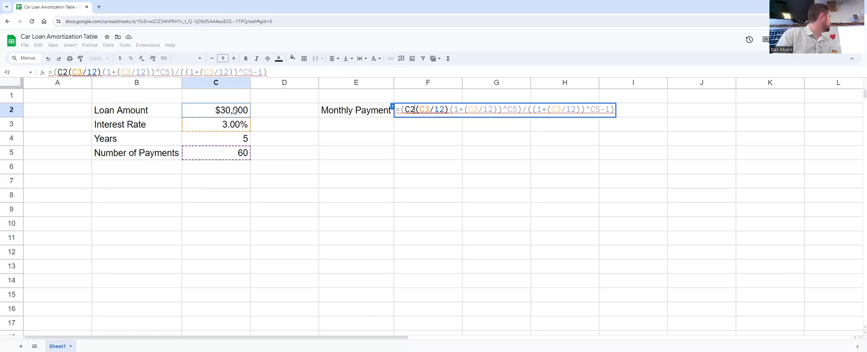
text(*)
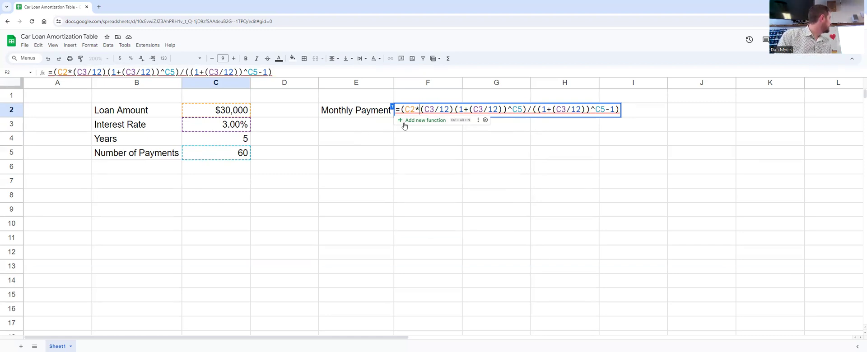
key(Return)
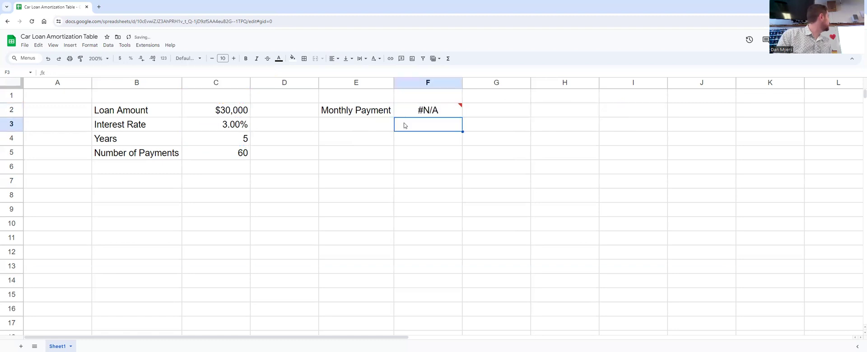
Step: Insert a multiplication sign between (C3/12) and (1+(C3/12))^C5 in the F2 formula and commit it
right_click(425, 110)
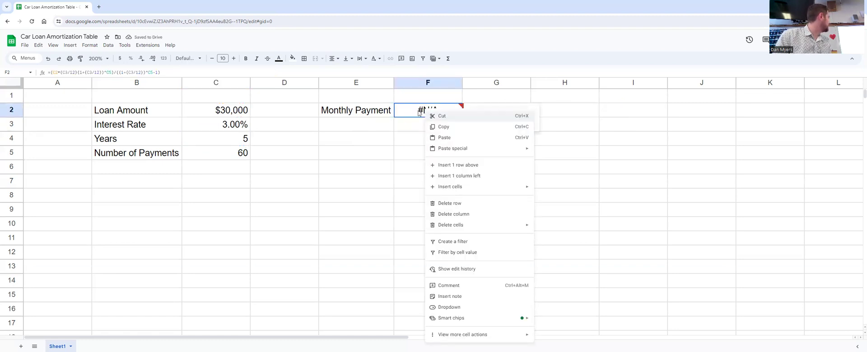
double_click(426, 110)
click(455, 110)
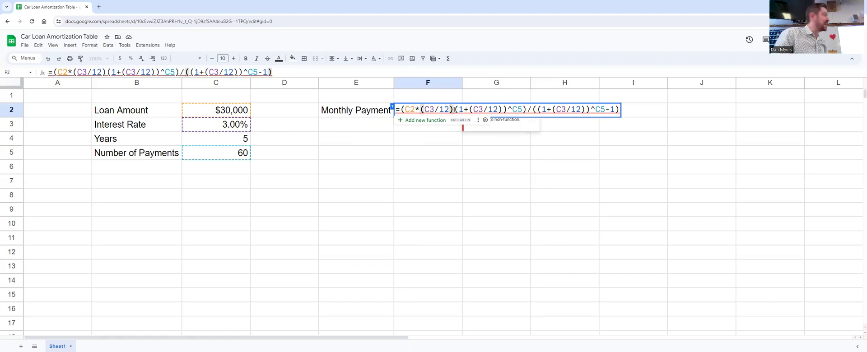
text(*)
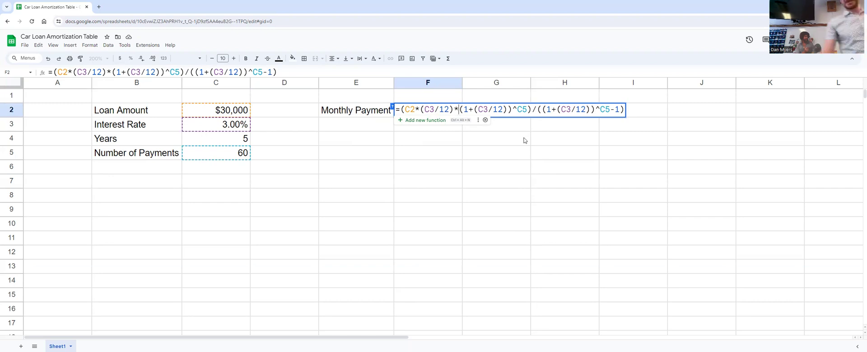
key(Return)
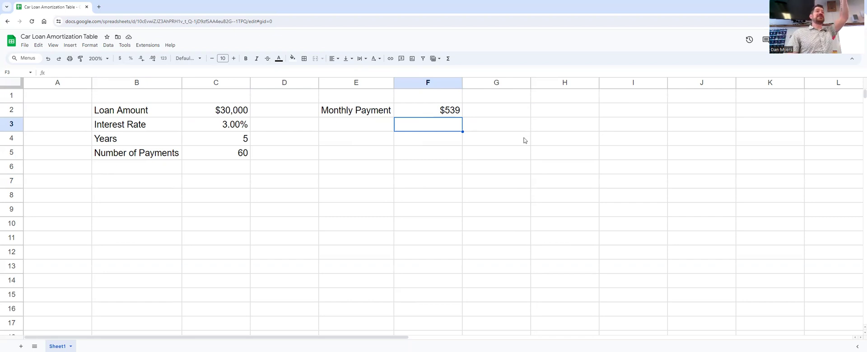
Step: Show the monthly payment in F2 with two decimal places
click(429, 114)
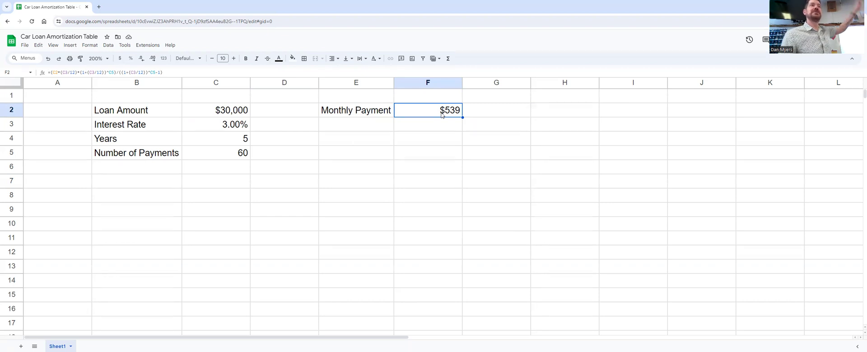
click(153, 62)
click(153, 62)
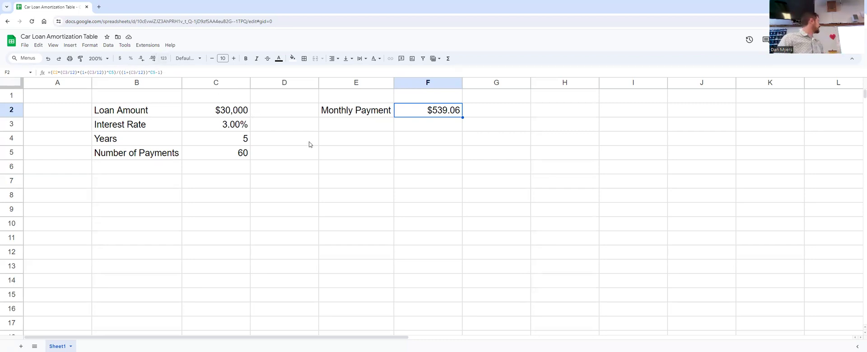
Step: Set the loan amount in C2 to 20000
double_click(231, 113)
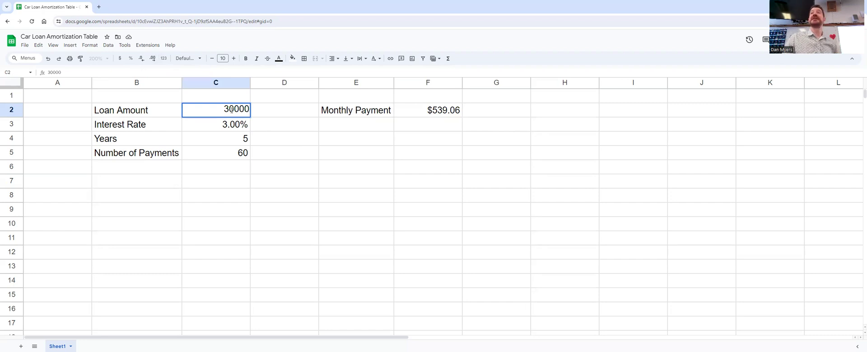
key(BackSpace)
key(BackSpace)
key(BackSpace)
key(BackSpace)
key(BackSpace)
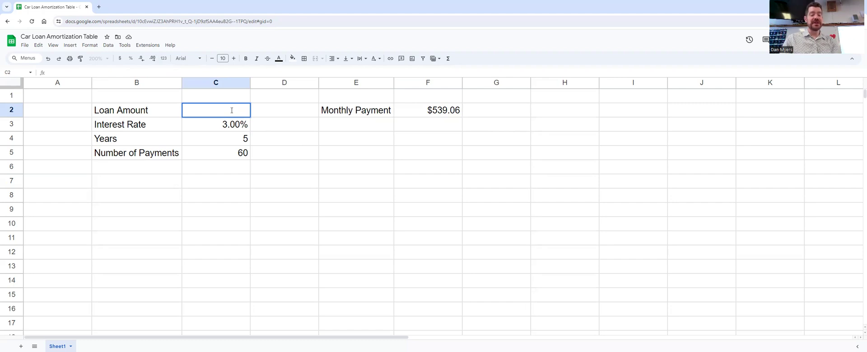
text(20000)
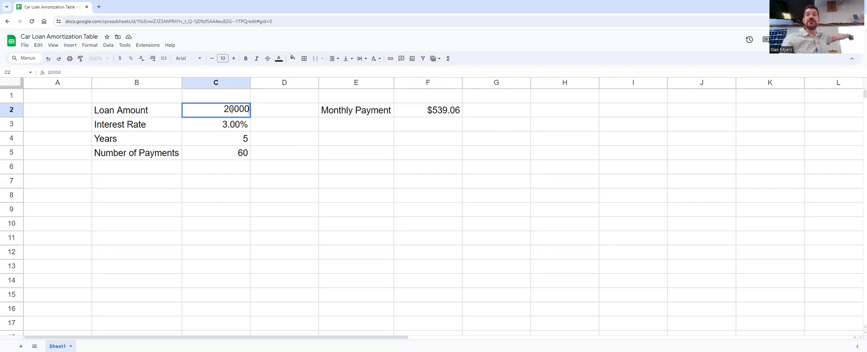
key(Return)
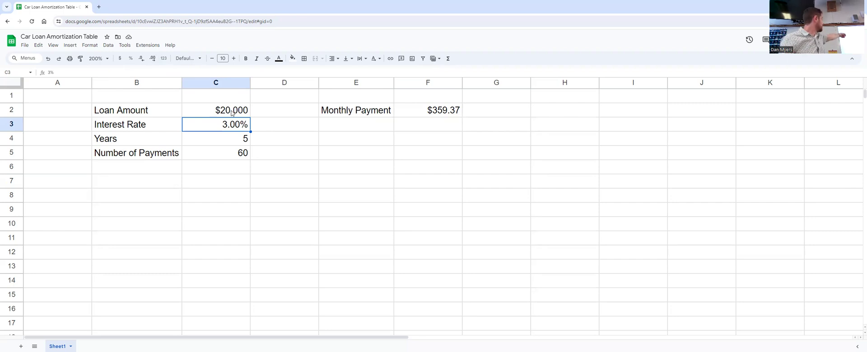
Step: Set the interest rate in C3 to 1.09% and the number of years in C4 to 6
text(1.09)
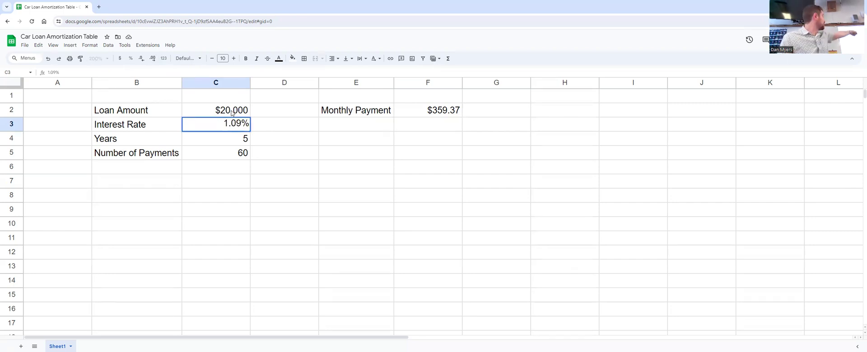
key(Return)
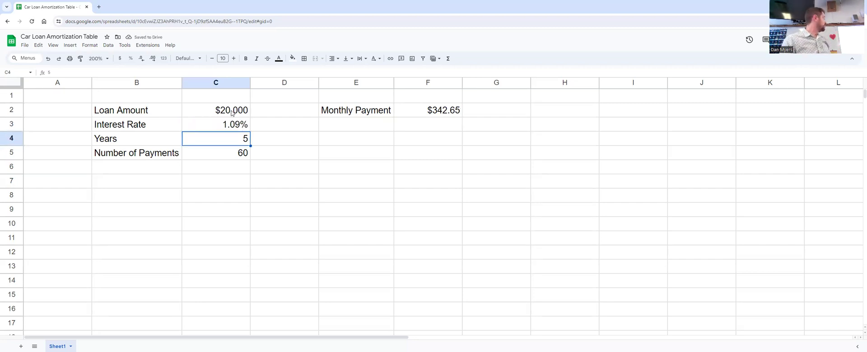
double_click(247, 138)
key(BackSpace)
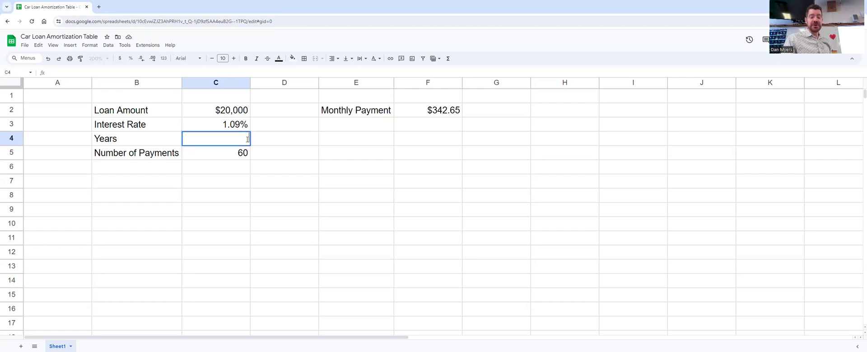
text(6)
key(Return)
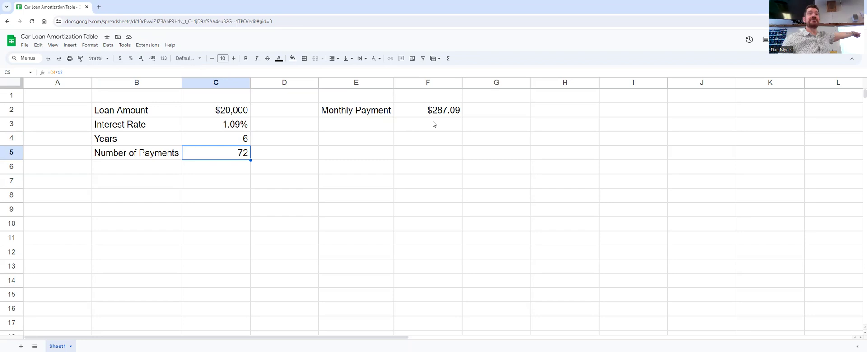
Step: Restore the loan inputs to an amount of 30000, an interest rate of 3% and 5 years
click(235, 113)
double_click(235, 113)
text(30000)
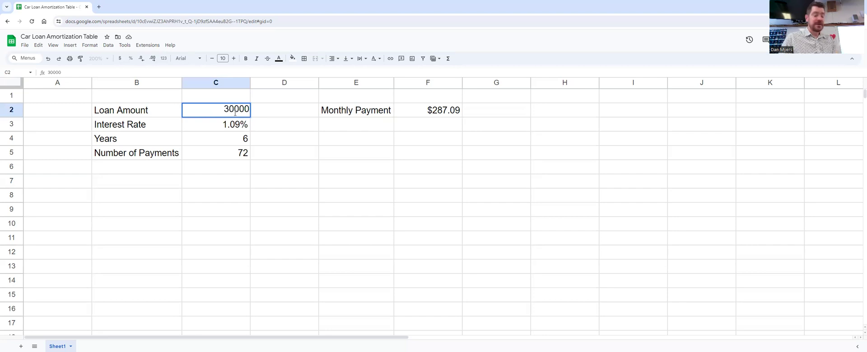
key(Return)
text(3)
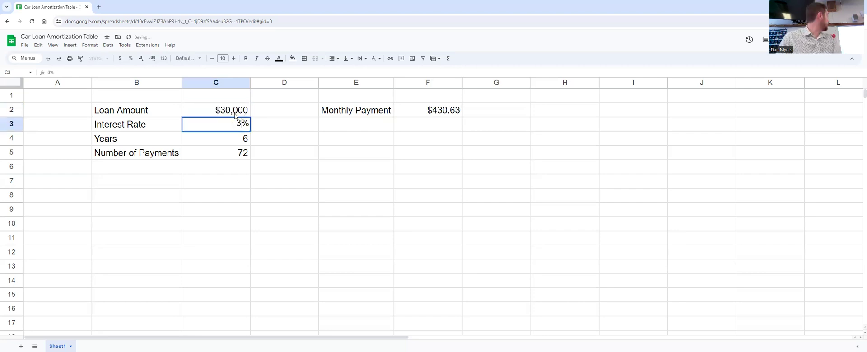
key(Return)
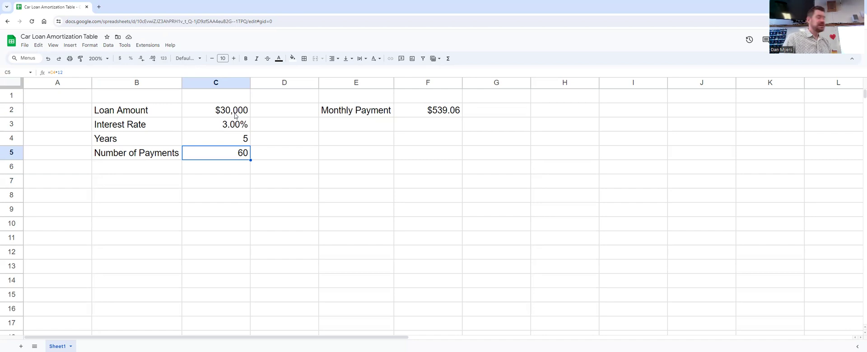
Step: Try a loan amount of 20000 in C2, and return it to 30000
key(Up)
key(Up)
key(Up)
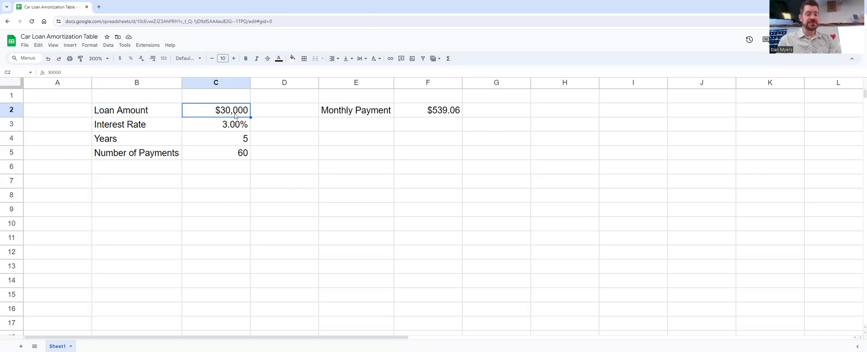
text(20000)
key(Return)
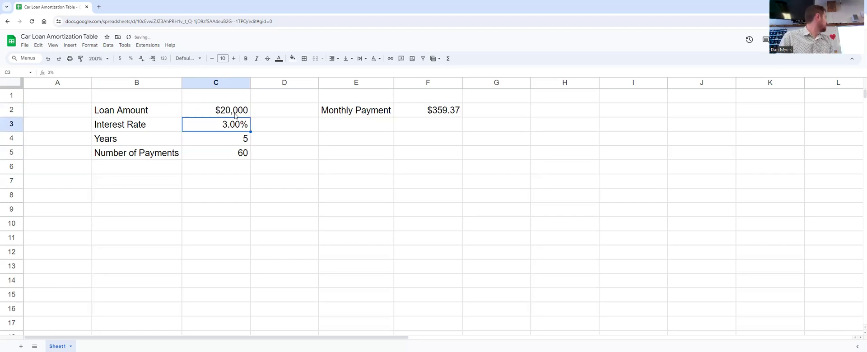
click(235, 115)
text(30000)
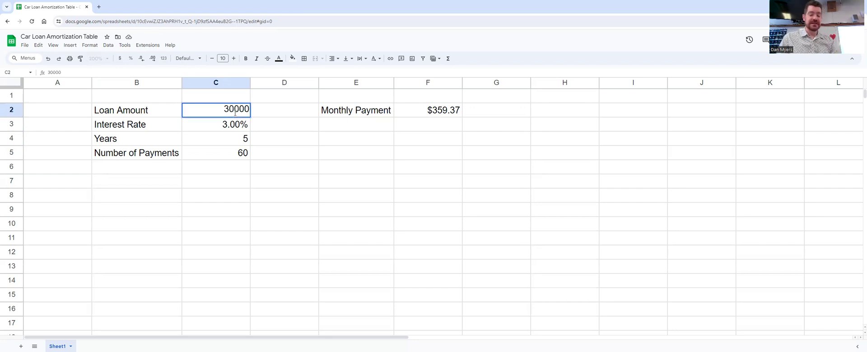
key(Return)
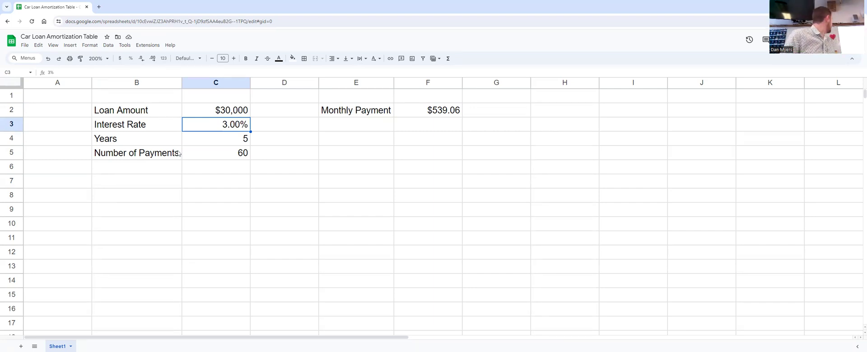
Step: Enter the column header Periods in B7
click(116, 184)
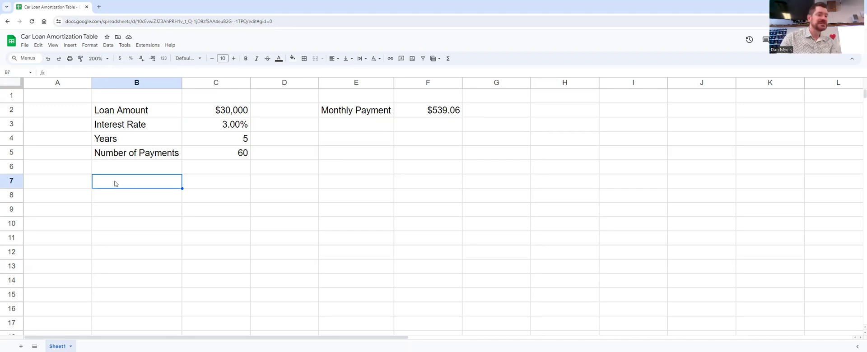
text(Periods)
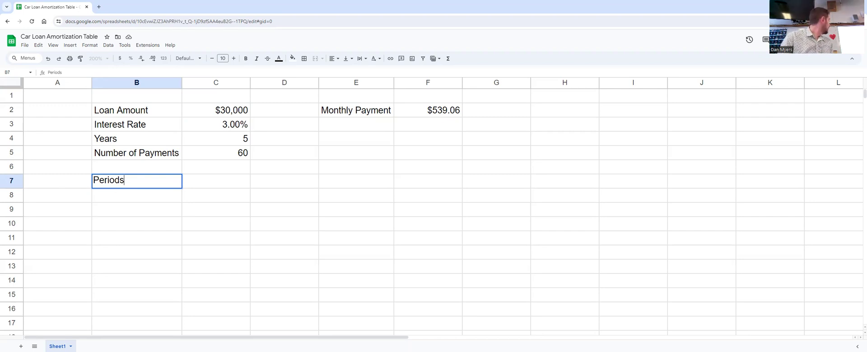
key(Return)
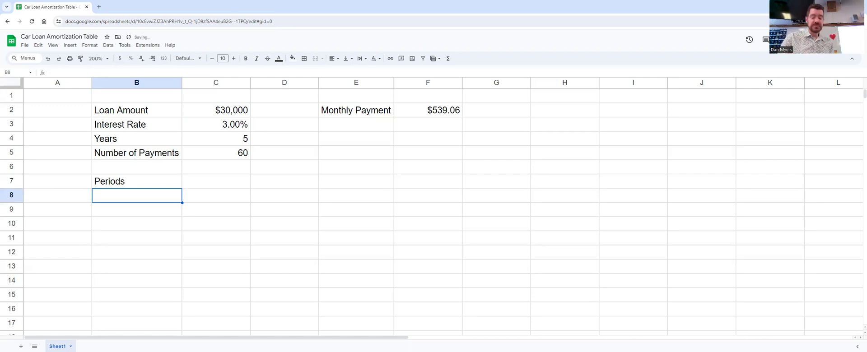
key(Right)
key(Up)
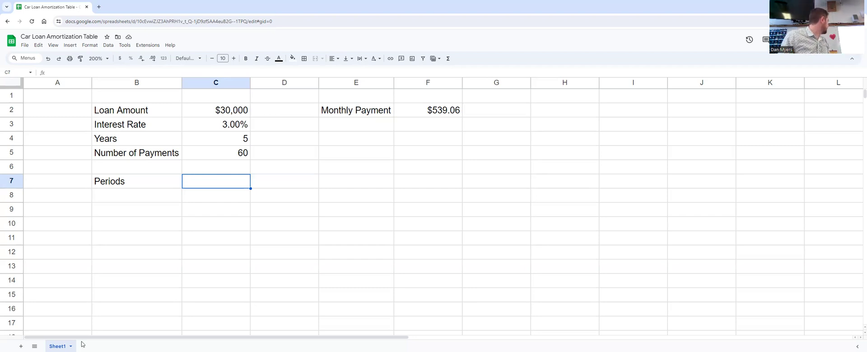
Step: Replace the header in B7 with Payment Number
click(134, 186)
right_click(131, 184)
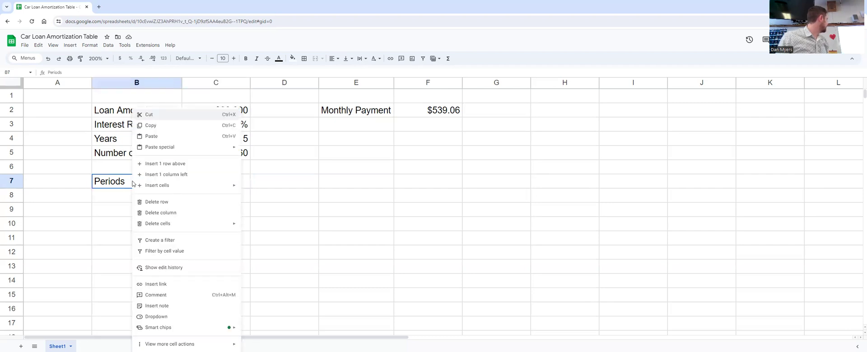
click(125, 184)
double_click(126, 183)
text(Payment Number)
key(Return)
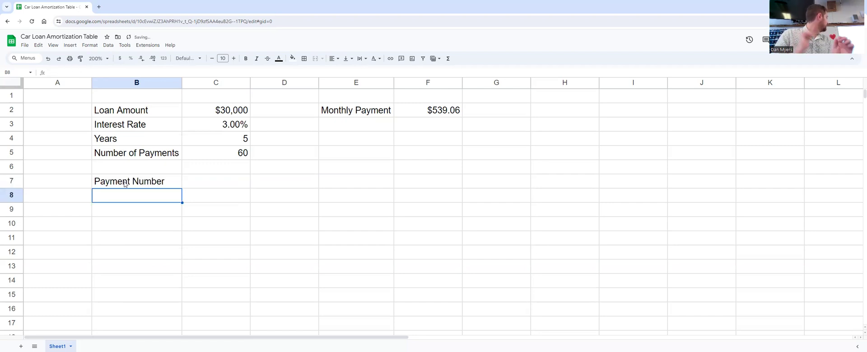
Step: Enter the header Monthly Payment in C7 and fit column C to its contents
key(Right)
key(Up)
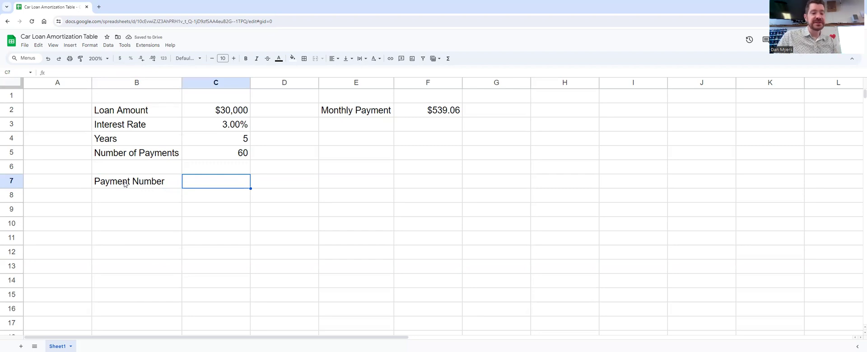
text(Monthly Payment)
key(Return)
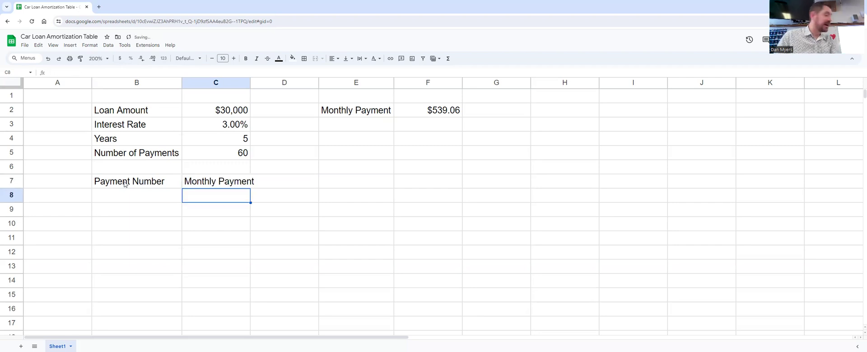
key(Right)
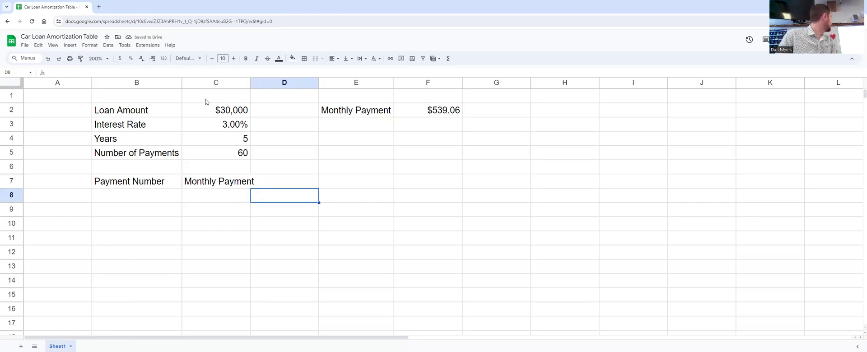
double_click(250, 83)
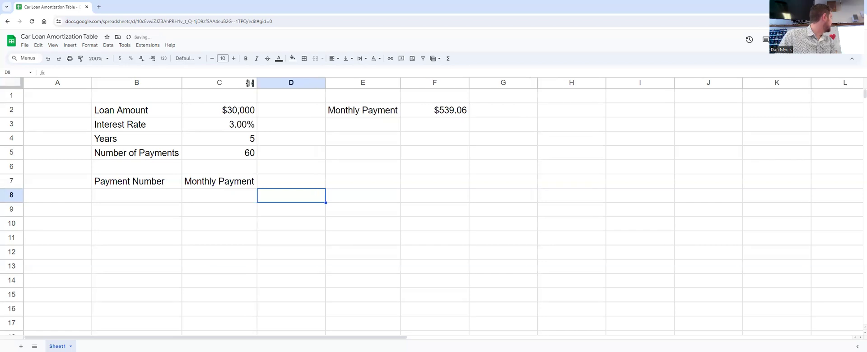
Step: Enter the header Amount for Interest in D7 and widen column D to fit it
click(265, 184)
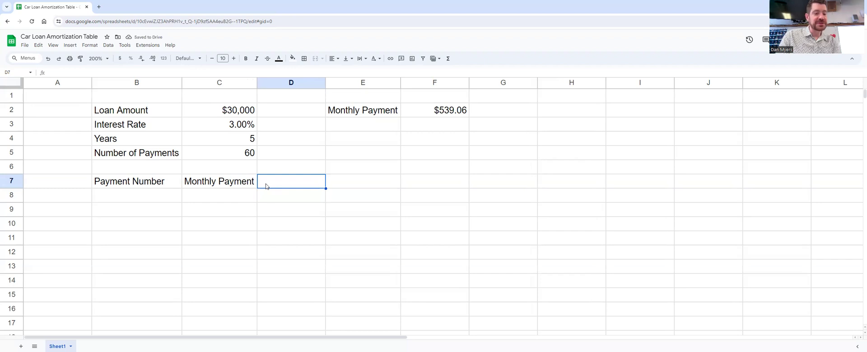
text(Am)
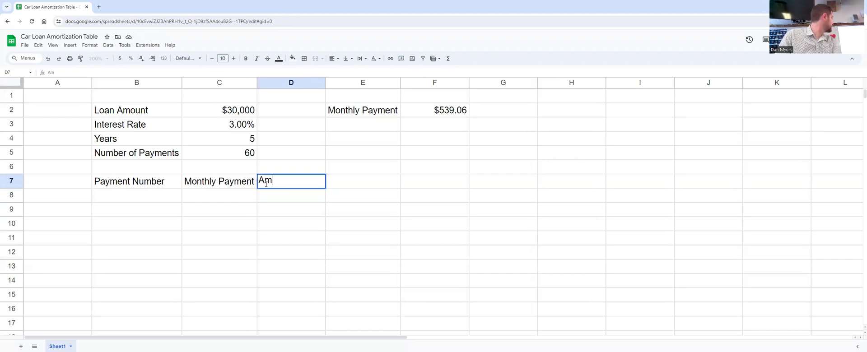
text(ount for Interest)
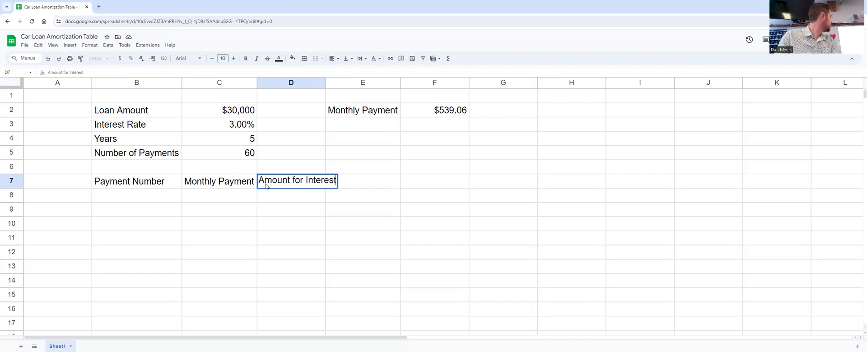
key(Return)
drag(325, 83, 339, 83)
Step: Enter the header Amount for Principal in E7 and widen column E to fit it
click(361, 181)
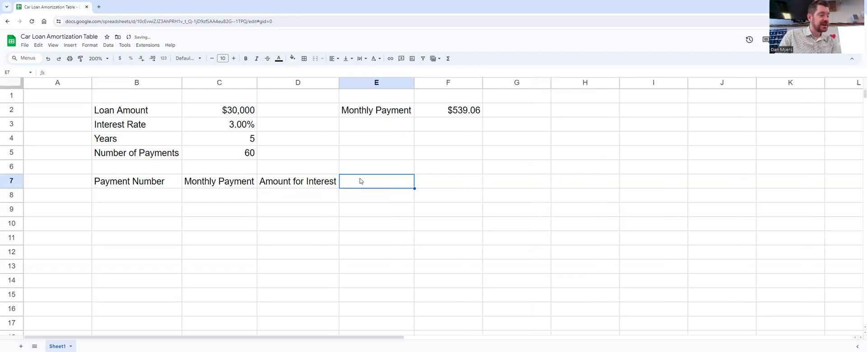
text(Amount F)
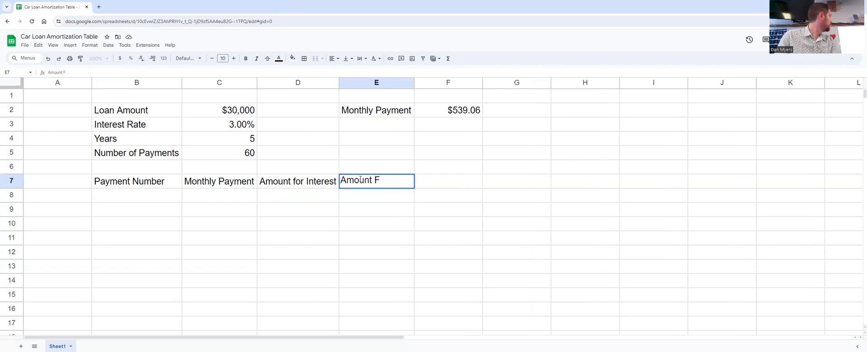
key(BackSpace)
text(for Principal)
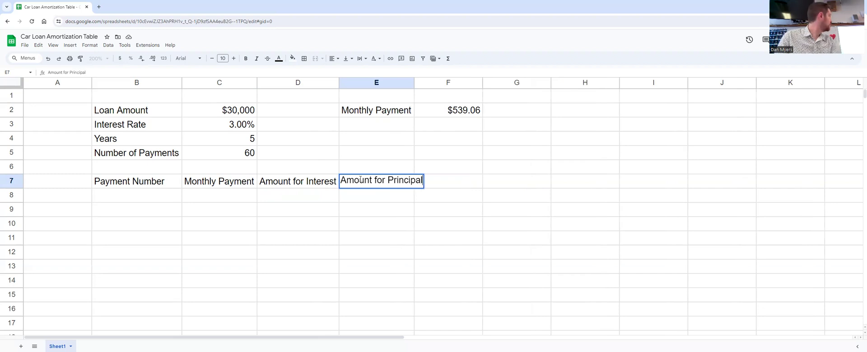
key(Return)
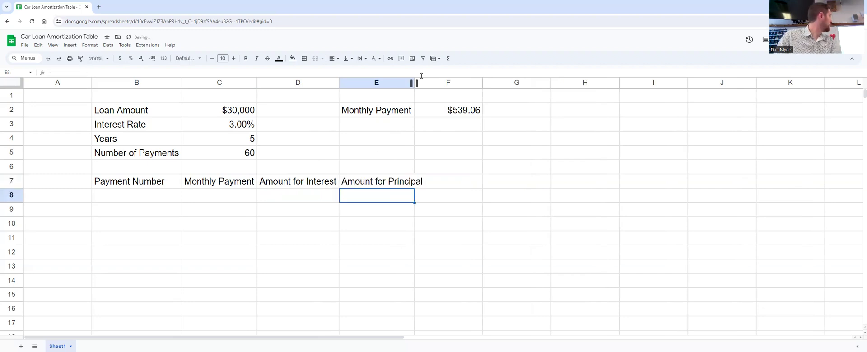
drag(414, 82, 425, 82)
Step: Enter the header Loan Balance in F7
click(446, 185)
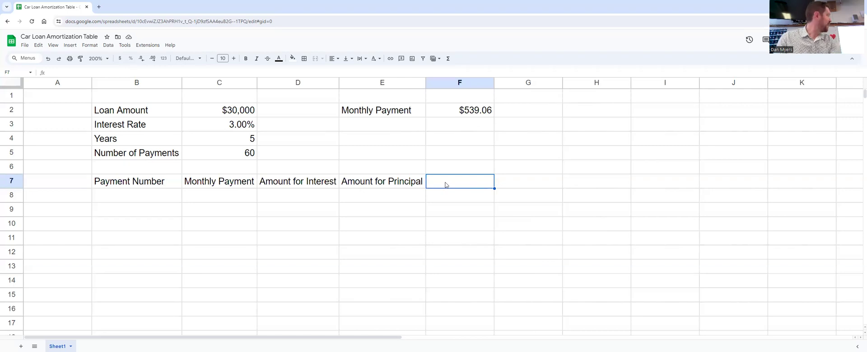
text(Loan Balance)
key(Return)
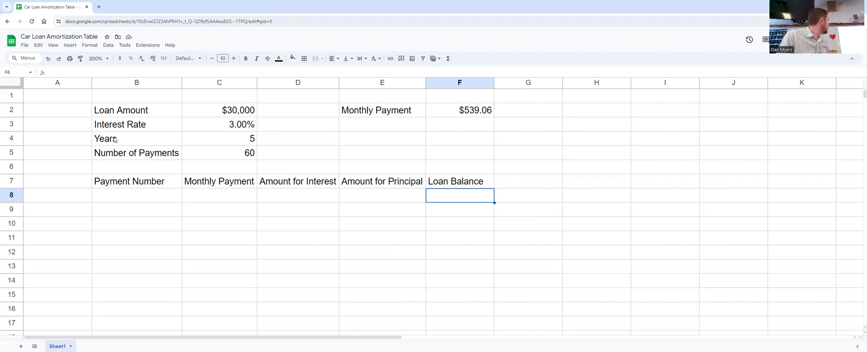
Step: Make the Monthly Payment label and amount in E2:F2 bold and fill both cells with yellow
click(433, 112)
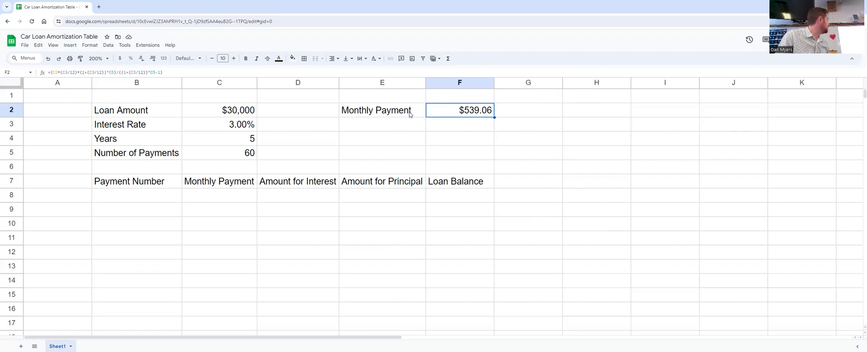
drag(400, 114, 437, 113)
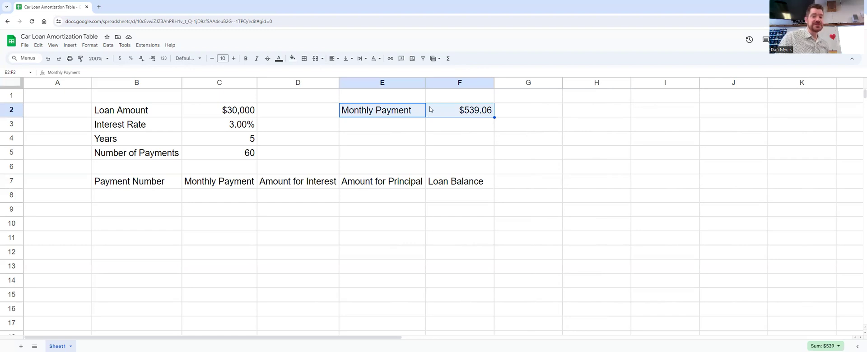
click(245, 59)
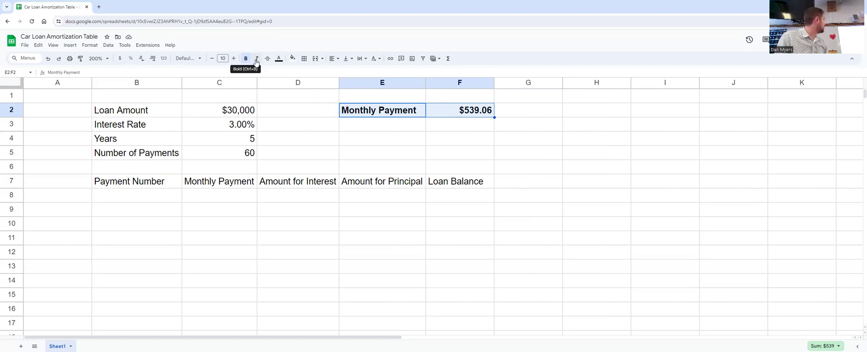
click(293, 59)
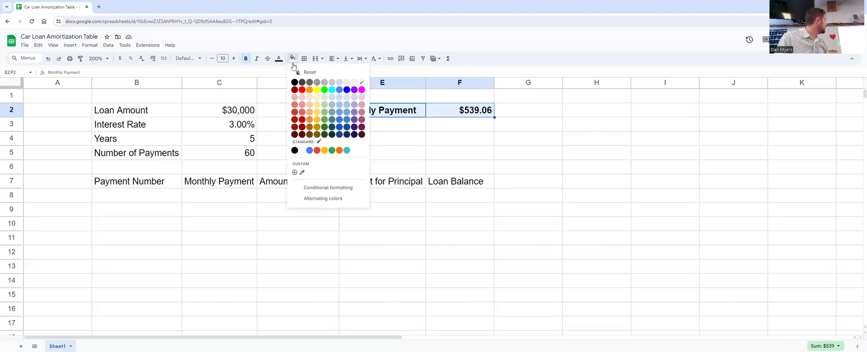
click(318, 89)
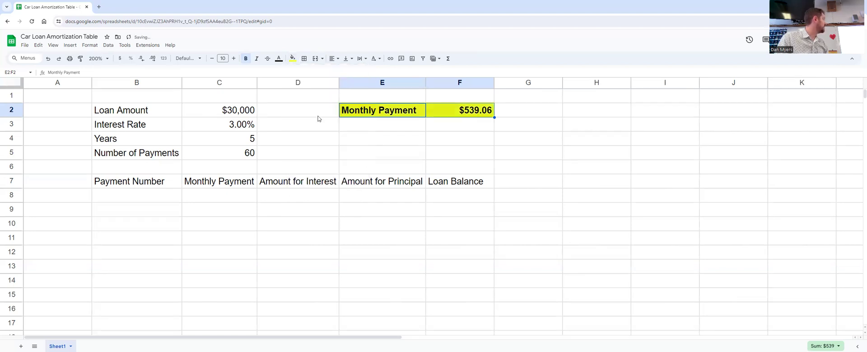
click(373, 123)
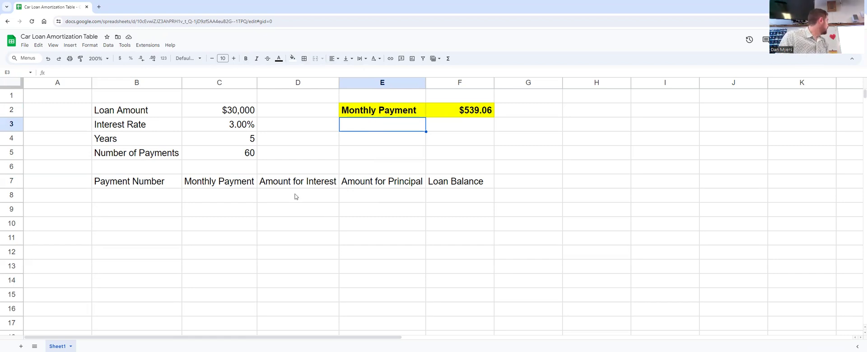
Step: Make the table headers in B7:F7 bold
click(152, 183)
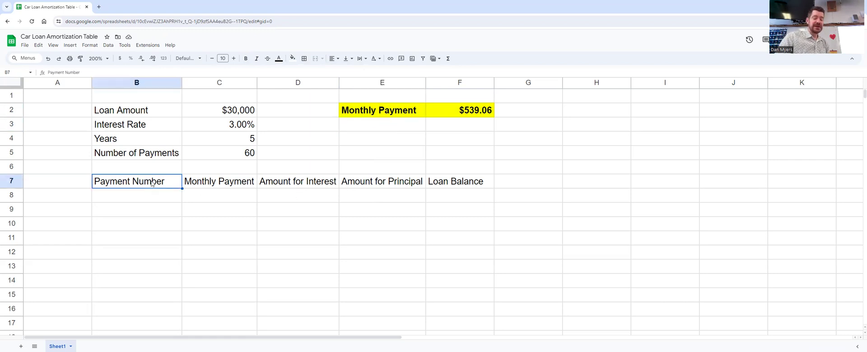
drag(152, 183, 436, 184)
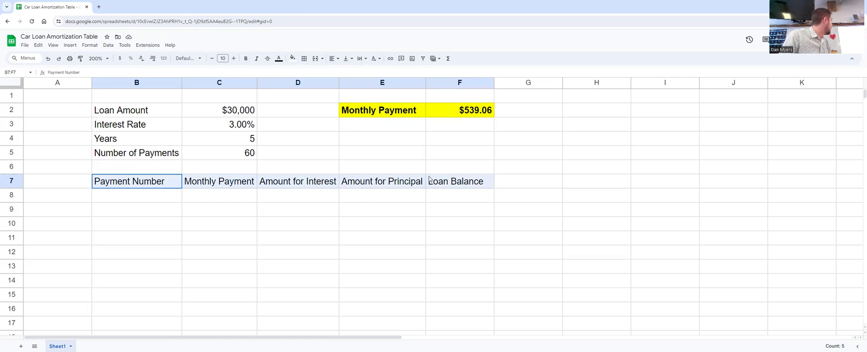
drag(429, 179, 429, 179)
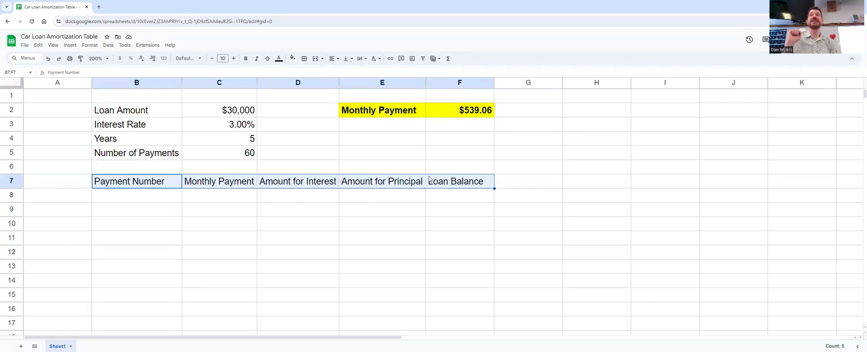
click(247, 59)
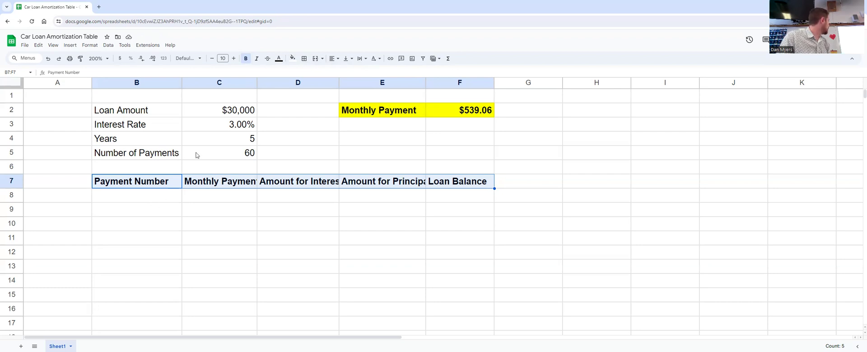
Step: Fit the widths of columns C, D and E to their bold headers
double_click(257, 83)
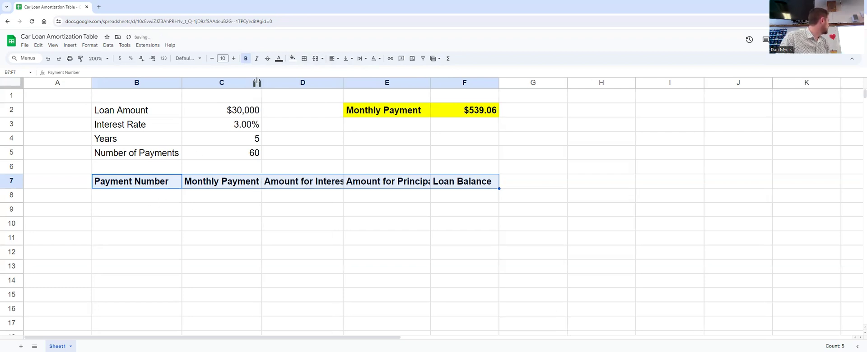
double_click(343, 83)
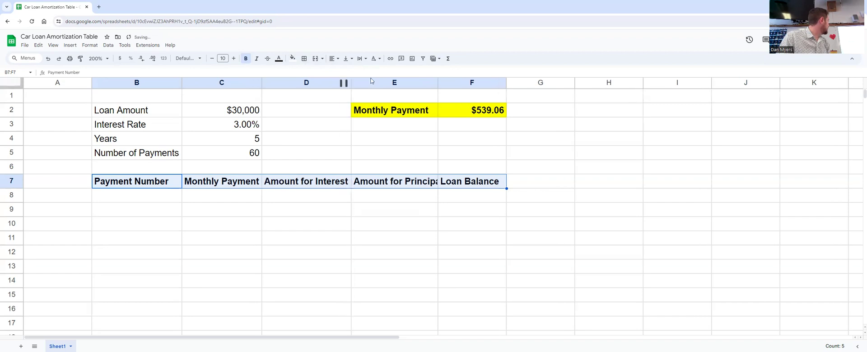
double_click(438, 83)
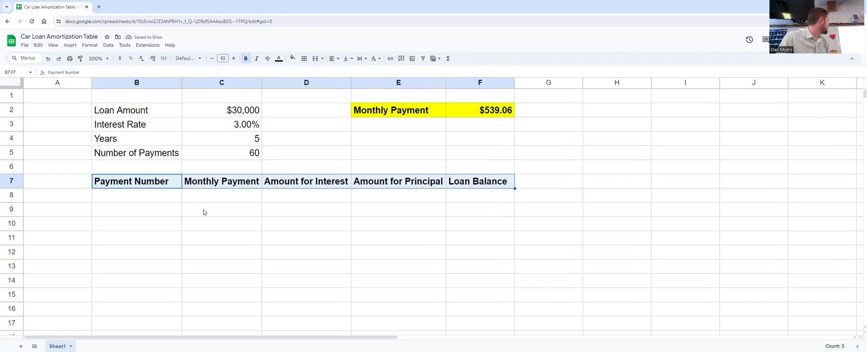
click(304, 202)
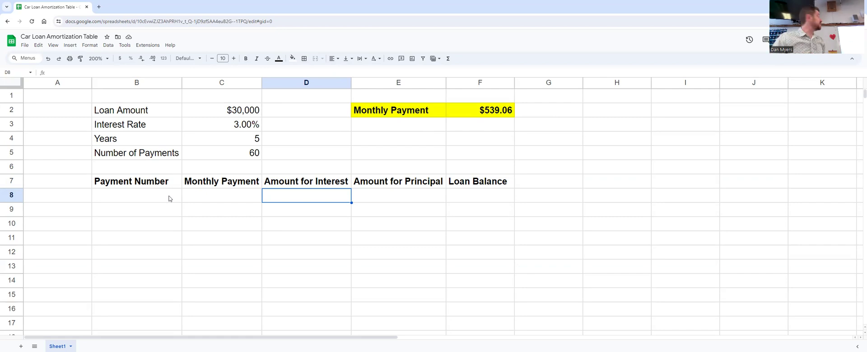
Step: Add a bottom border under the header row B7:F7
drag(161, 184, 466, 183)
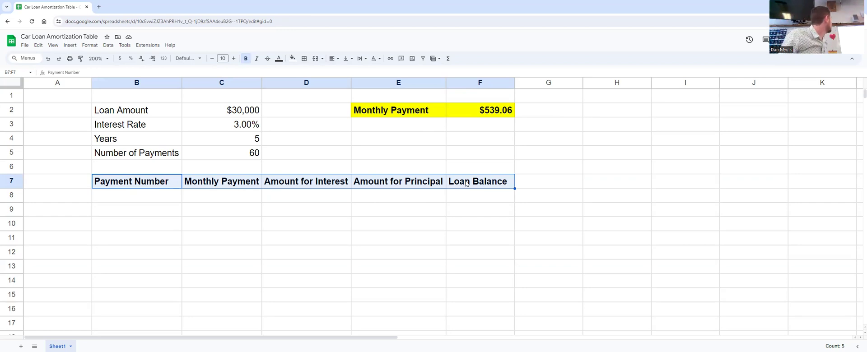
click(305, 59)
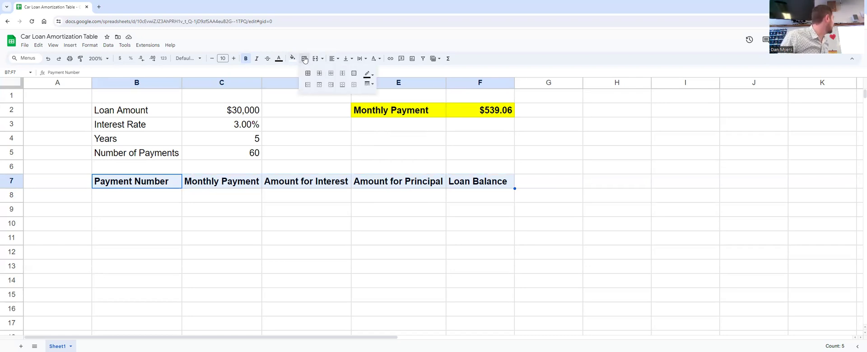
click(343, 88)
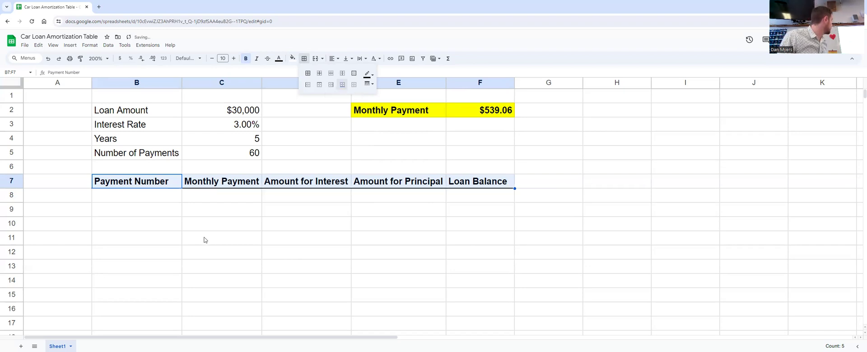
click(66, 184)
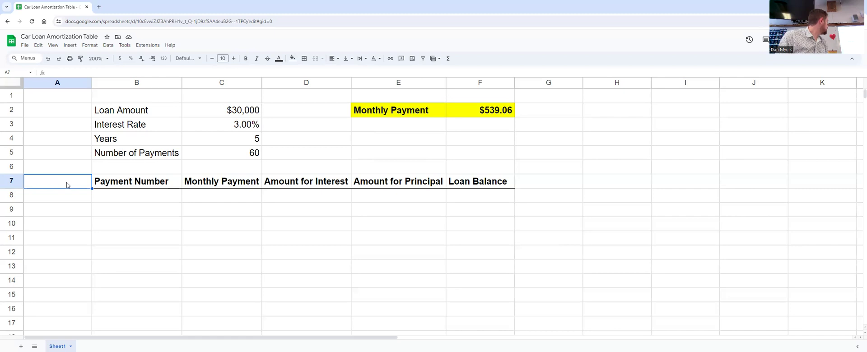
Step: Enter the payment numbers 0, 1 and 2 in B8, B9 and B10
key(Down)
key(Right)
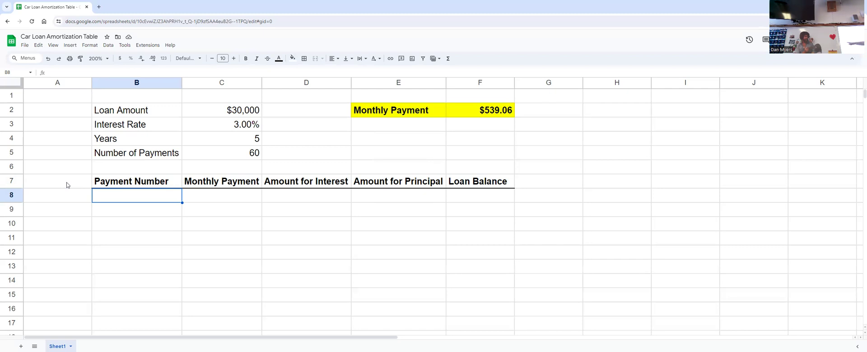
text(0)
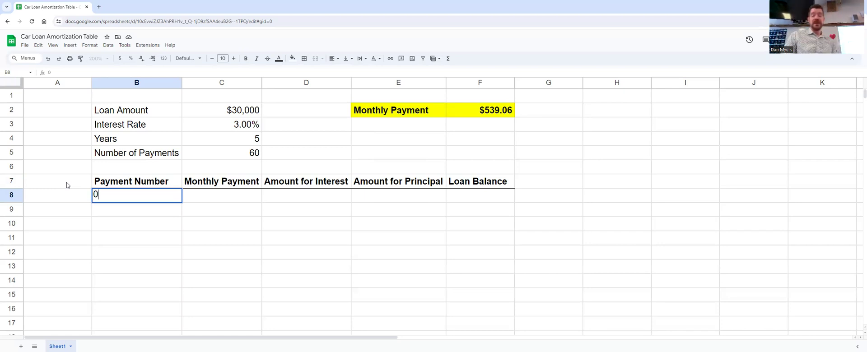
key(Return)
text(1)
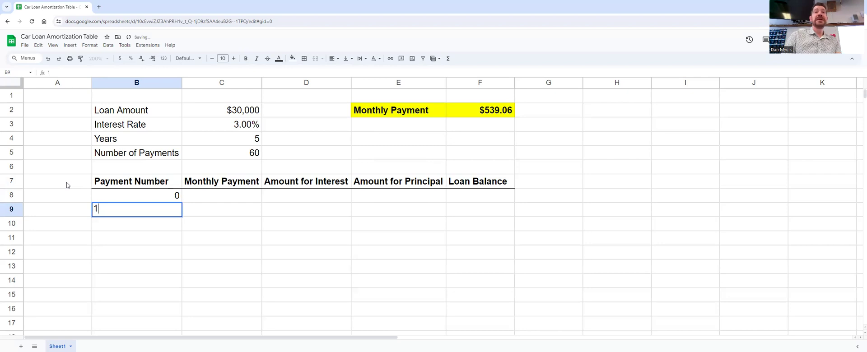
key(Return)
text(2)
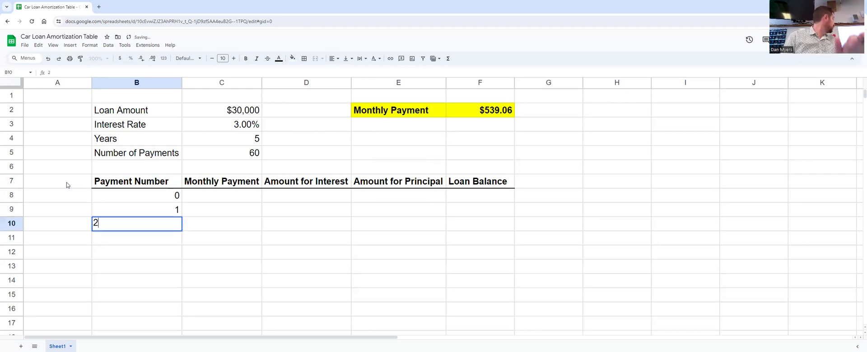
key(Return)
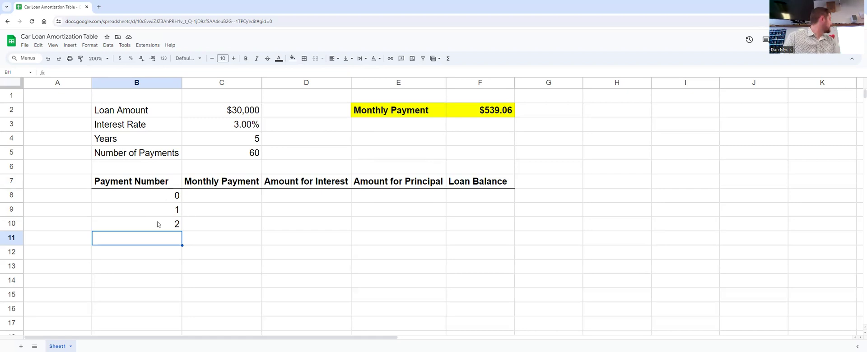
Step: Extend the number series in B8:B10 down column B to row 70
scroll(158, 225, down, 3)
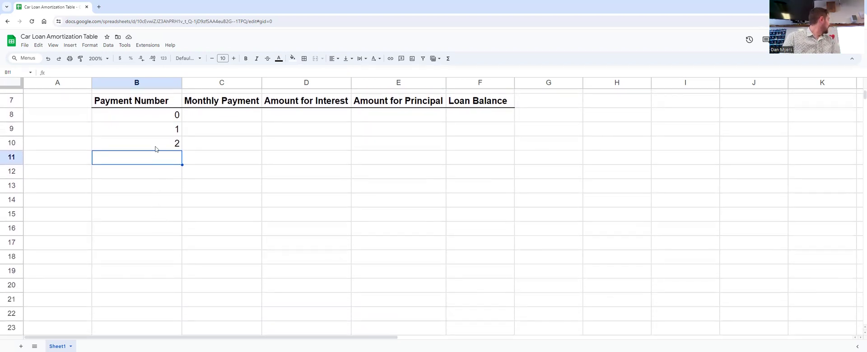
drag(149, 122, 149, 144)
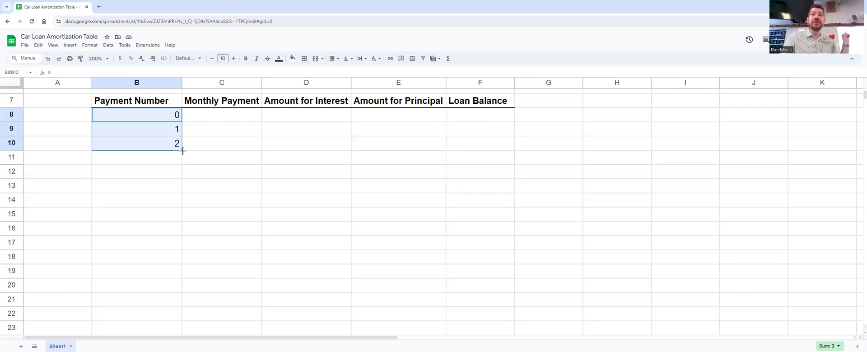
drag(183, 151, 180, 252)
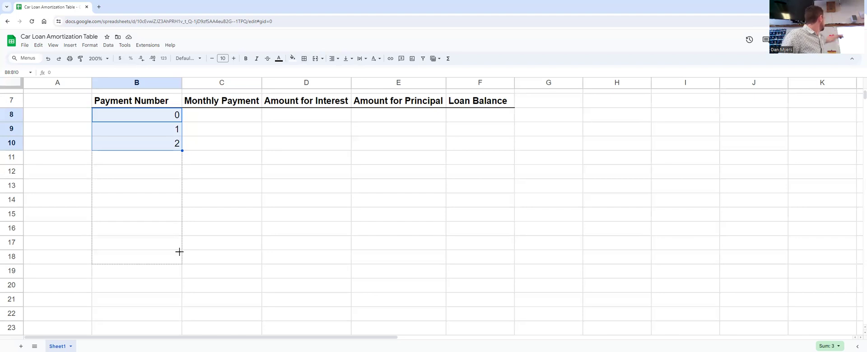
drag(180, 252, 158, 304)
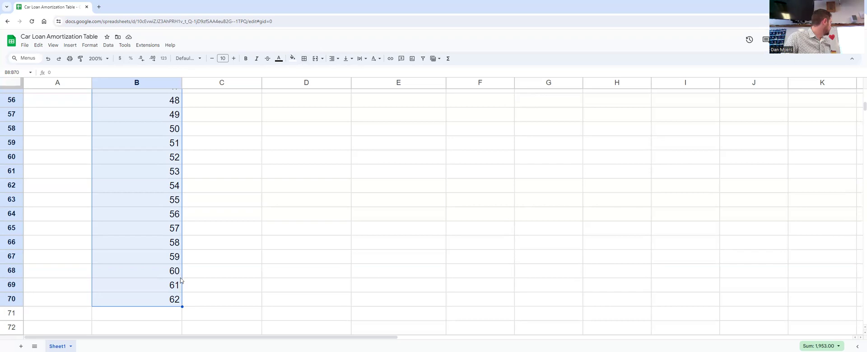
Step: Delete the surplus payment numbers 62 and 61 from B70 and B69
click(201, 301)
click(162, 301)
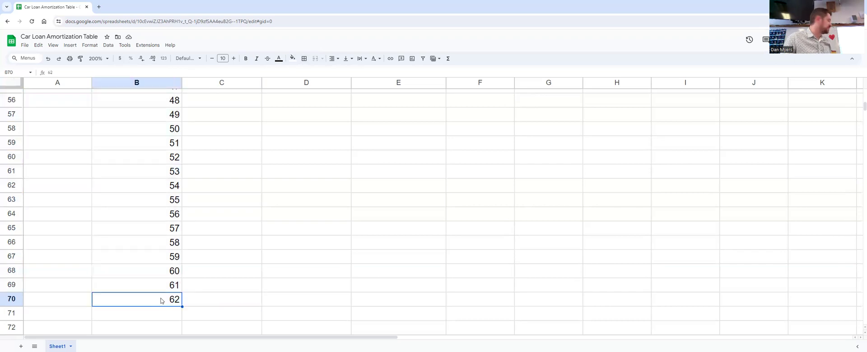
key(Delete)
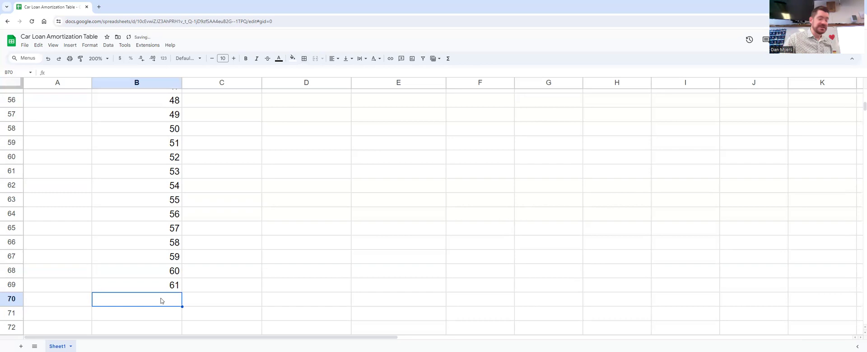
key(Up)
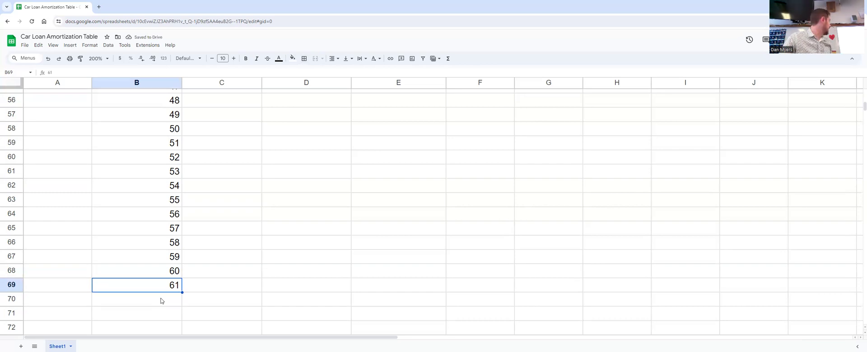
key(Delete)
click(152, 276)
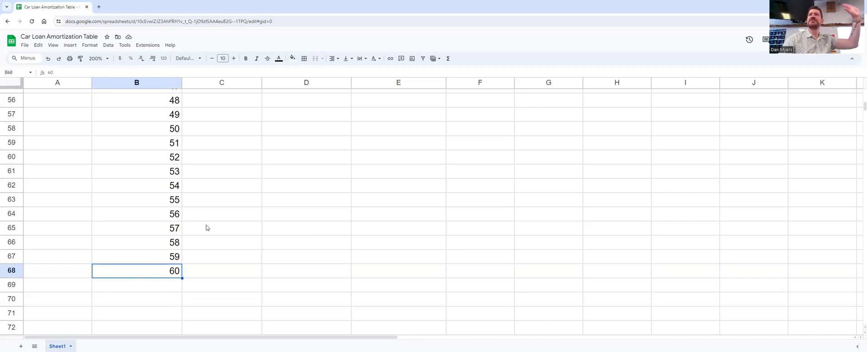
Step: Enter a formula in C9 that references the monthly payment in F2
scroll(207, 228, up, 8)
scroll(207, 227, up, 7)
scroll(206, 228, up, 2)
scroll(207, 228, down, 11)
scroll(206, 228, down, 5)
scroll(207, 228, up, 18)
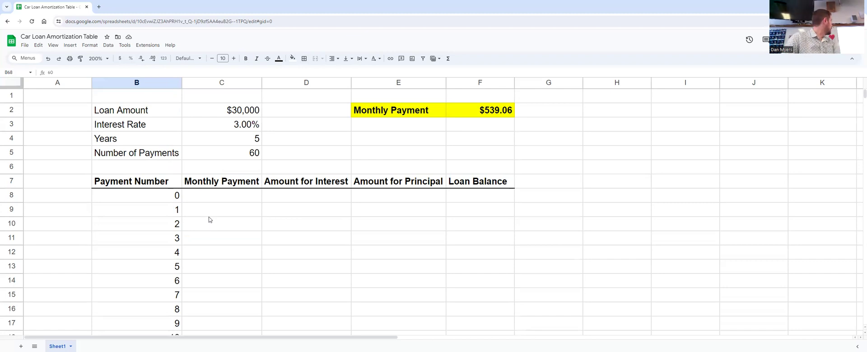
click(215, 213)
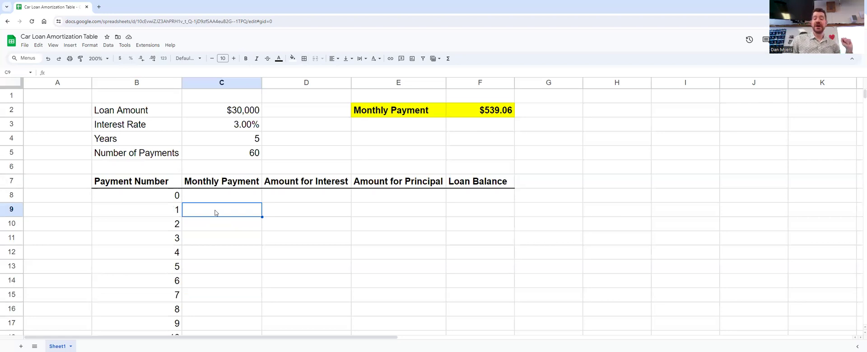
text(=)
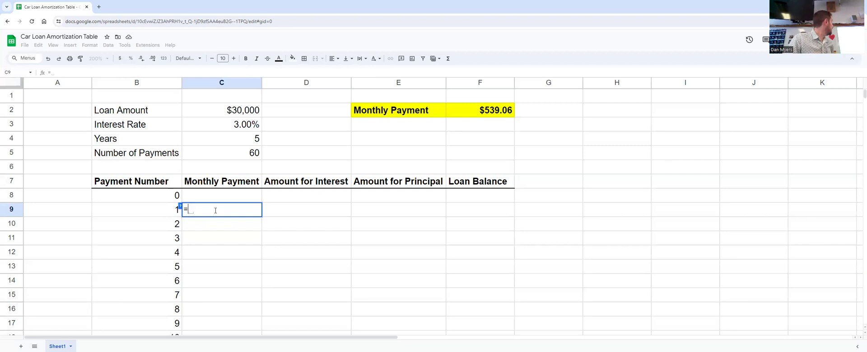
click(467, 111)
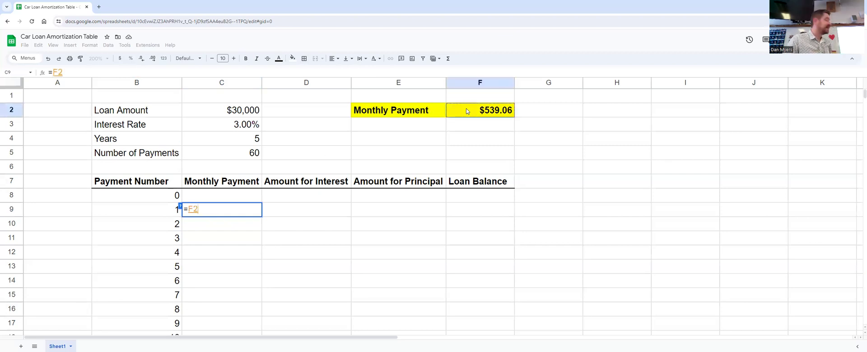
key(Return)
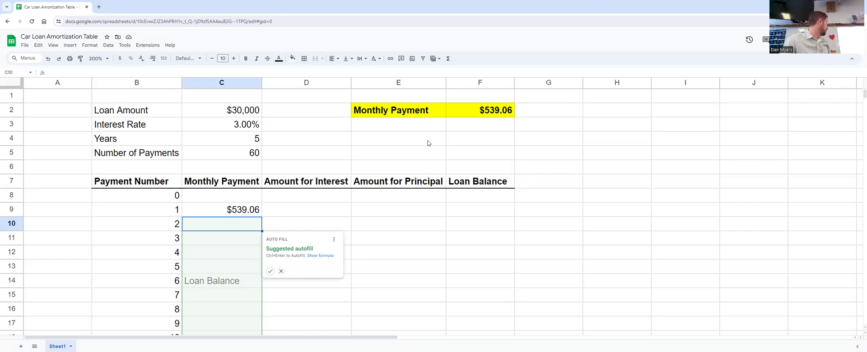
Step: Accept the suggested autofill for column C, and delete the stray Loan Balance text from C14
click(271, 272)
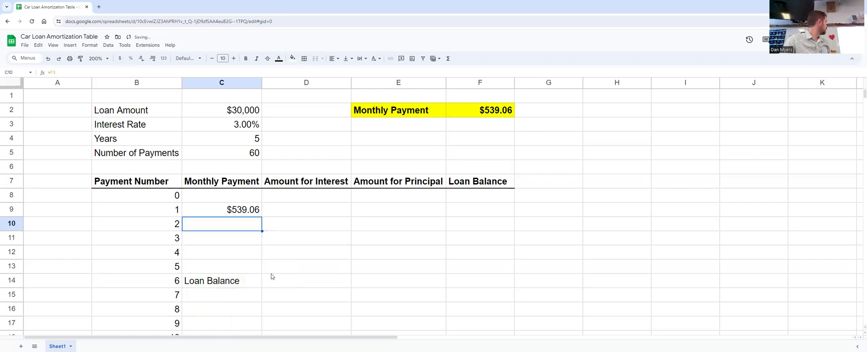
click(241, 271)
click(258, 283)
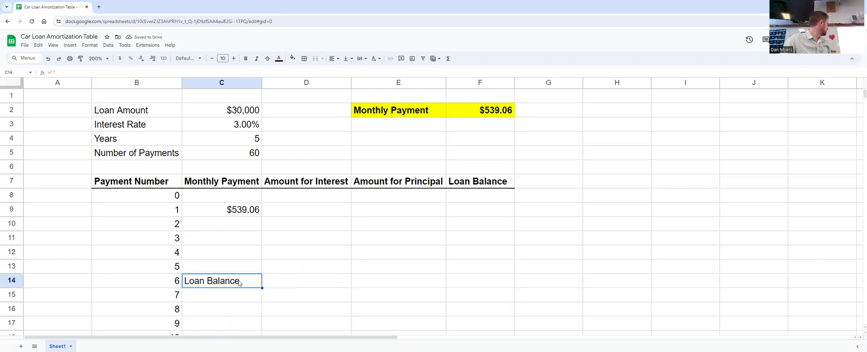
scroll(239, 283, down, 4)
scroll(239, 283, down, 10)
scroll(239, 284, up, 15)
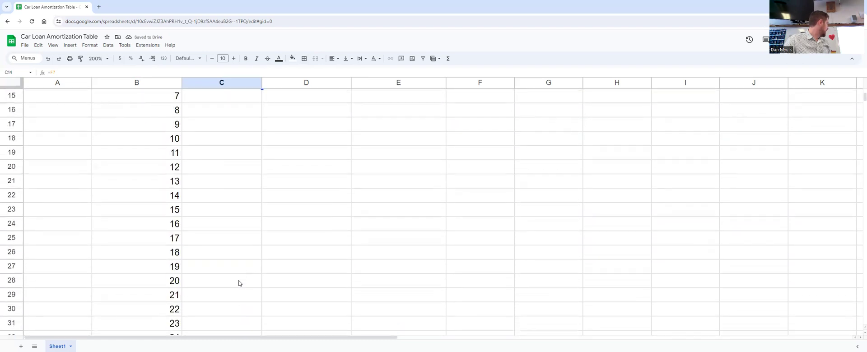
key(Delete)
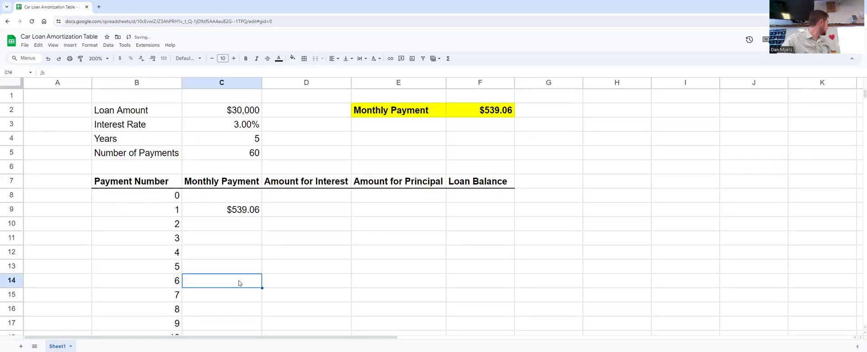
Step: Try to copy the formula from C9 into C10, and enter =F2 in C10
click(240, 215)
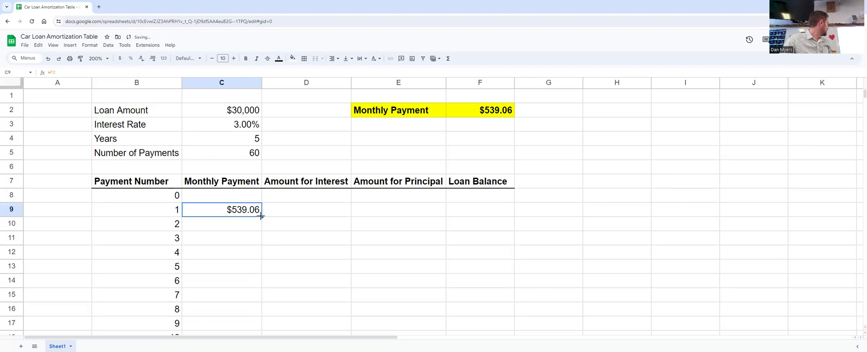
drag(261, 217, 248, 228)
click(215, 216)
click(216, 226)
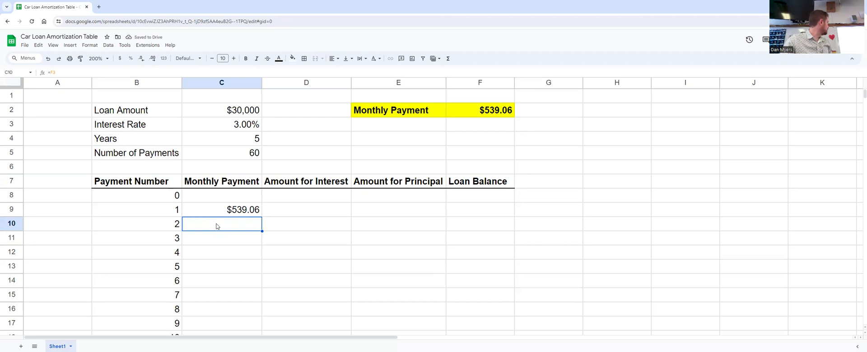
text(=)
click(475, 117)
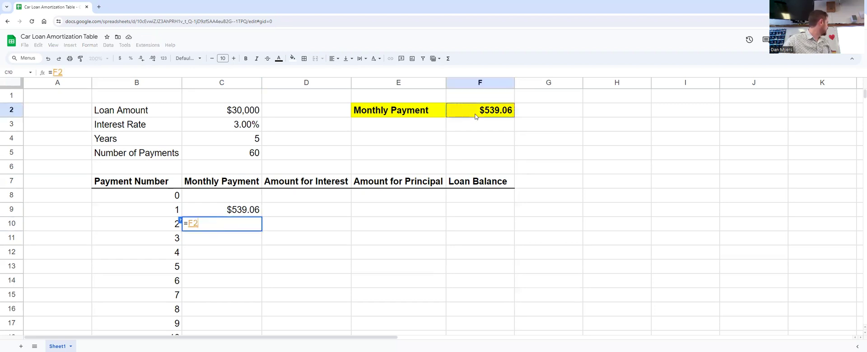
key(Return)
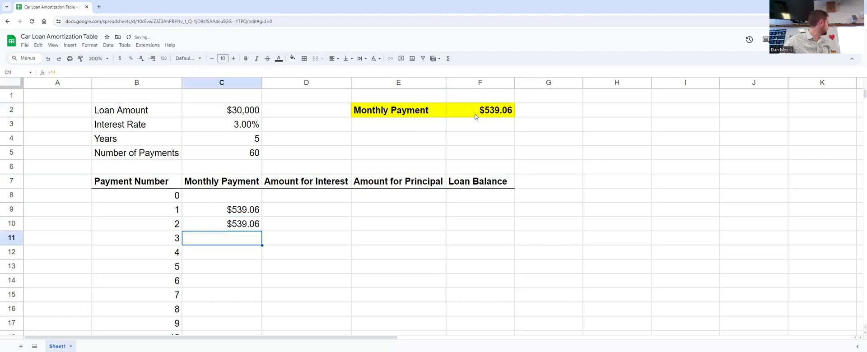
Step: Try to extend the monthly payment formulas in C9:C10 down column C to row 17
drag(219, 209, 219, 223)
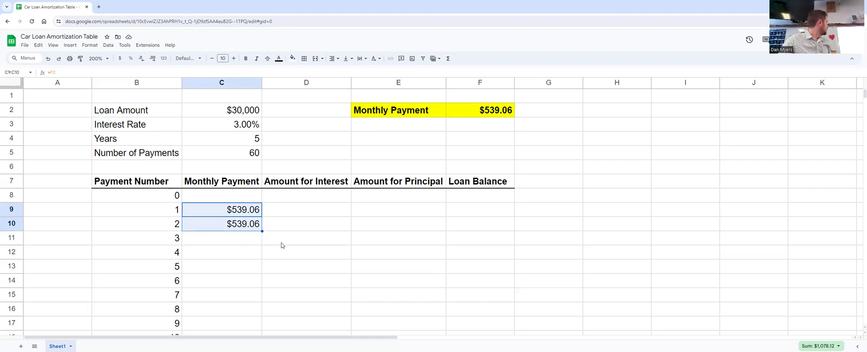
scroll(282, 246, down, 2)
scroll(281, 245, down, 2)
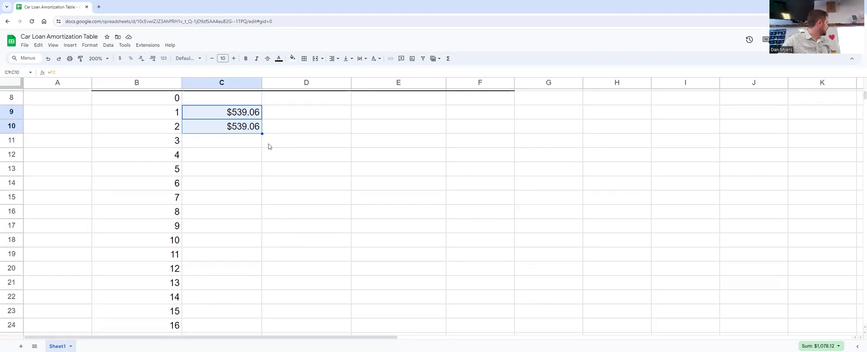
drag(262, 133, 259, 226)
click(257, 225)
scroll(248, 219, up, 3)
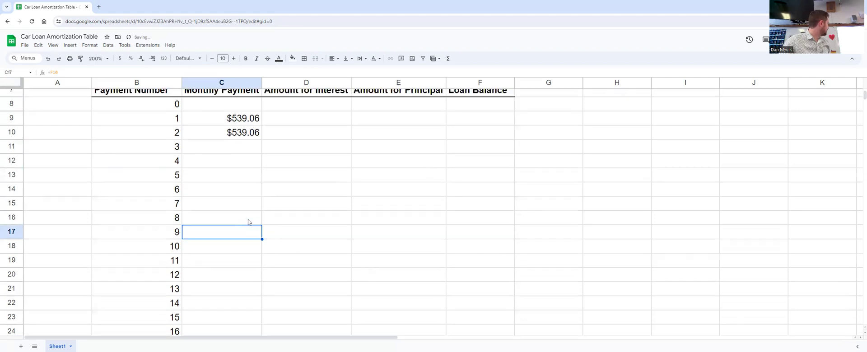
Step: Examine the cell references in the Monthly Payment formulas from C9 down to C14
click(248, 223)
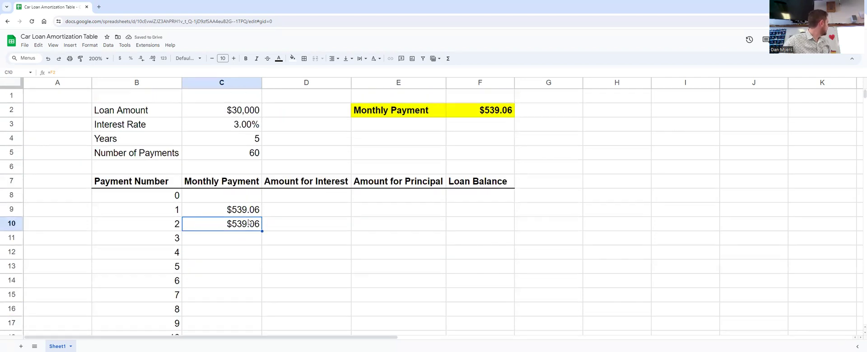
click(247, 236)
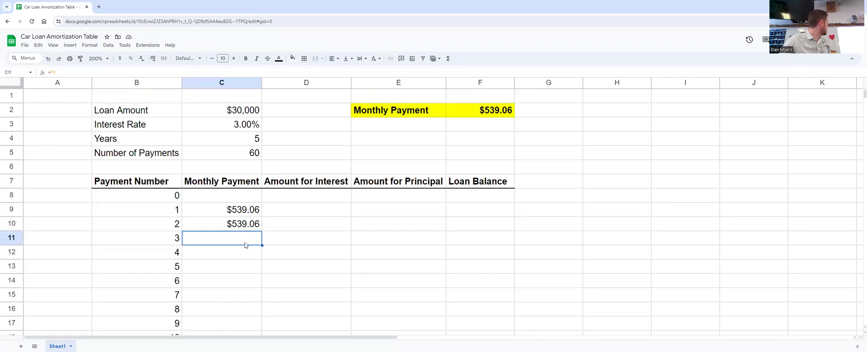
click(245, 254)
click(246, 270)
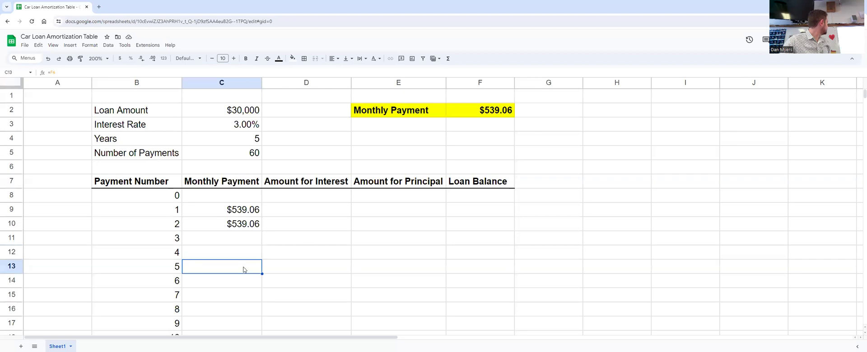
click(233, 215)
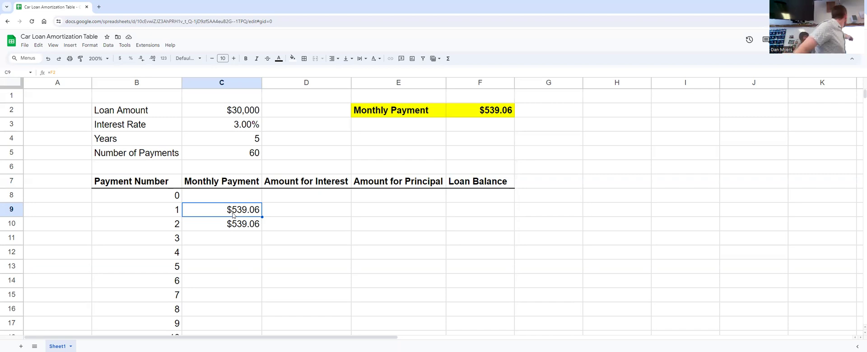
key(Down)
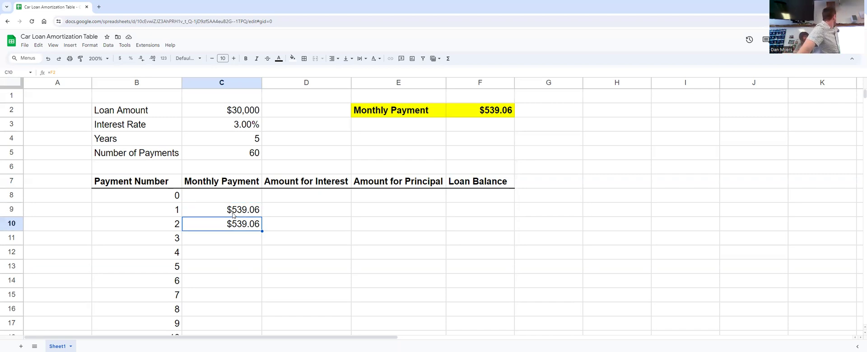
key(Down)
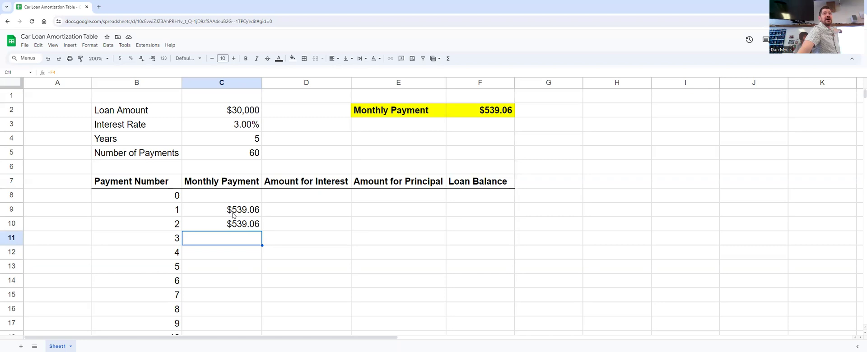
key(Down)
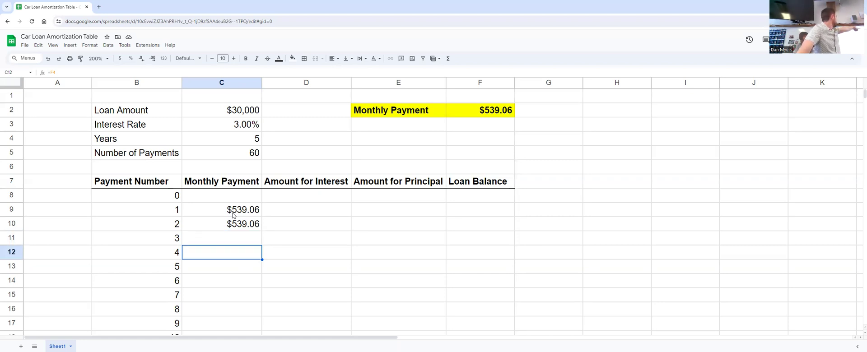
key(Down)
key(Down)
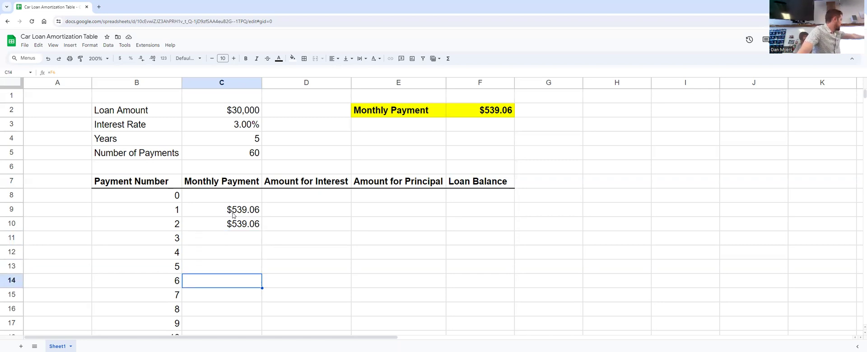
key(Up)
key(Up)
key(Up)
key(Up)
key(Up)
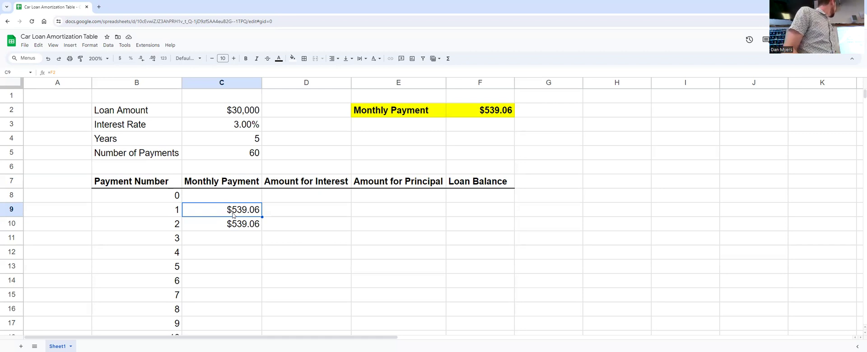
Step: Change the formula in C9 to the absolute reference =$F$2
double_click(233, 215)
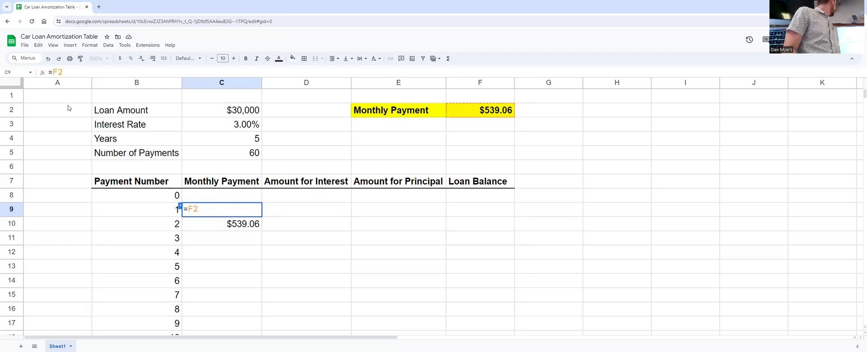
click(54, 74)
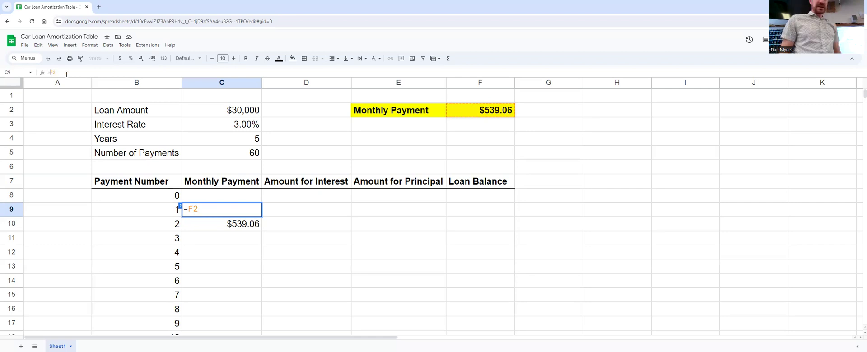
text($F$)
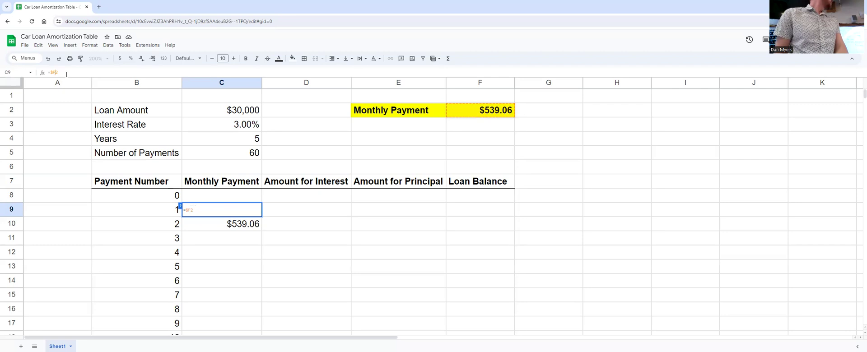
key(Right)
text($)
key(Return)
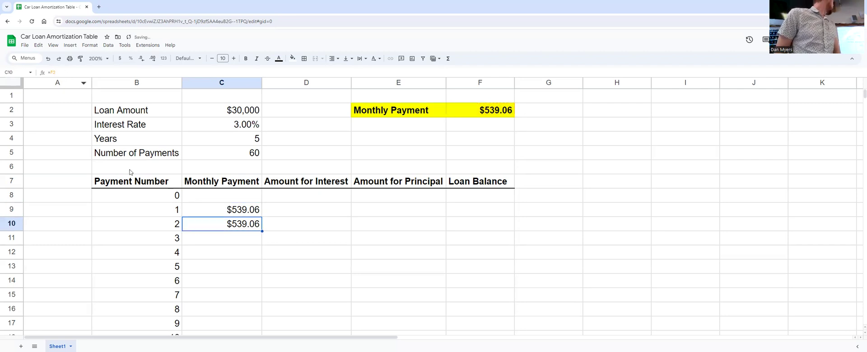
Step: Fill the absolute-reference formula from C9 down to C14
click(210, 209)
right_click(210, 208)
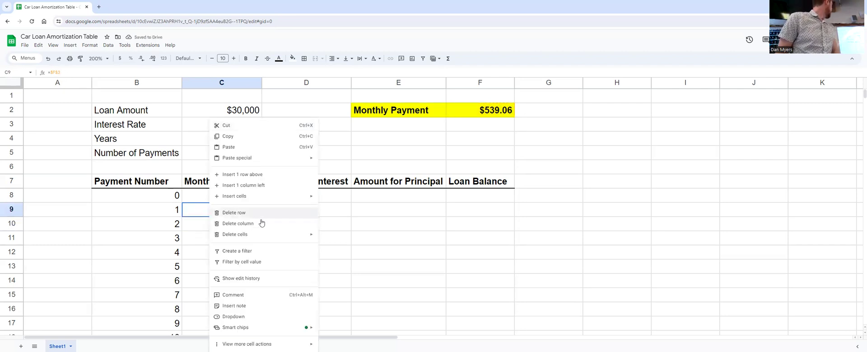
click(193, 207)
drag(262, 216, 260, 286)
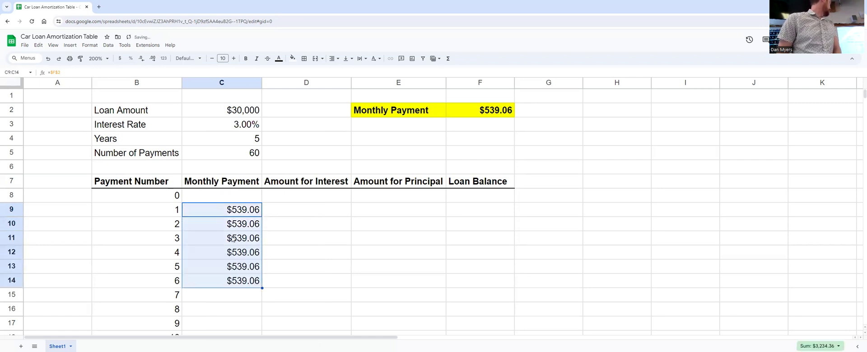
click(216, 212)
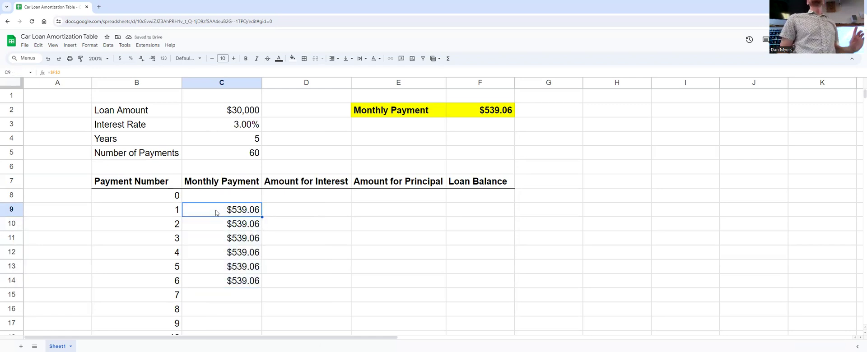
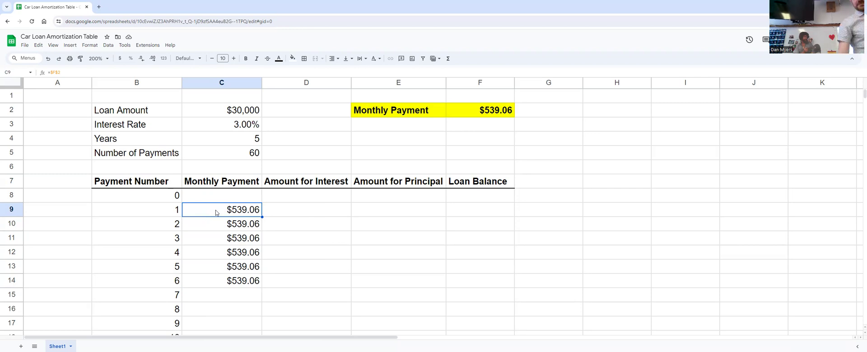
Step: Review the =$F$2 formula in C9 and fill it down column C through payment 60 in row 68
double_click(216, 211)
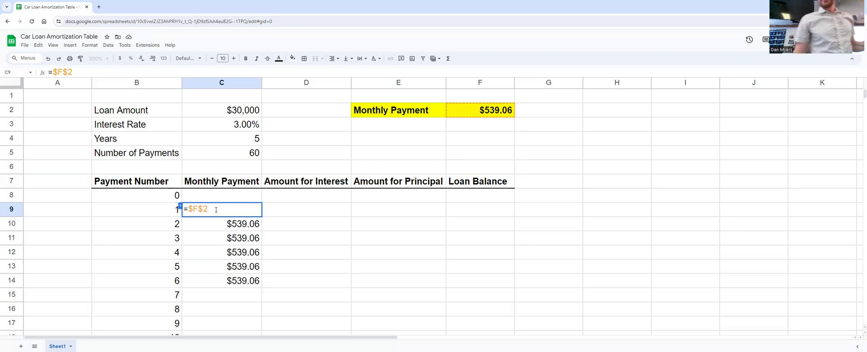
key(Return)
right_click(216, 213)
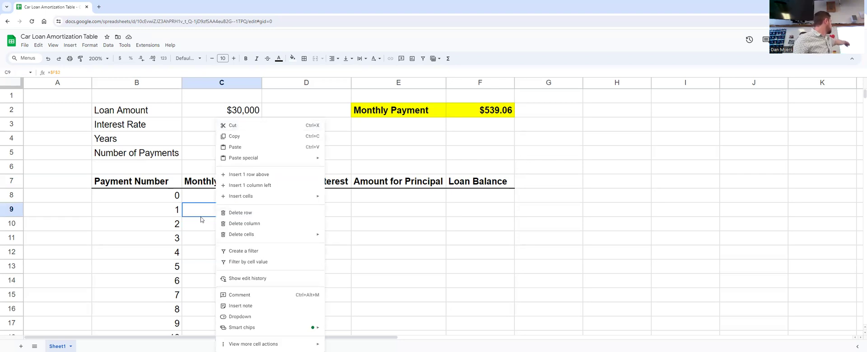
click(216, 213)
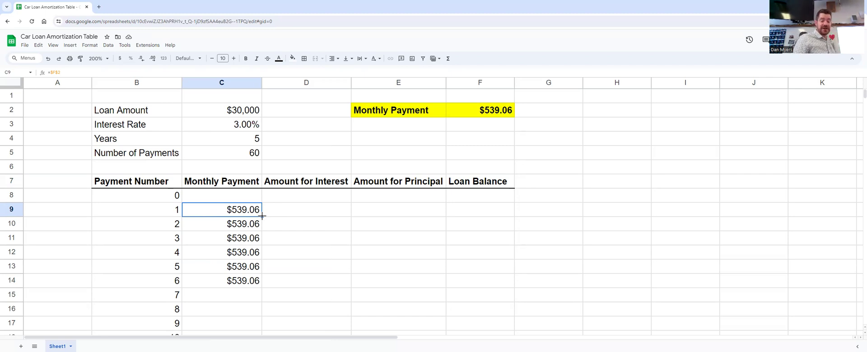
drag(262, 216, 229, 131)
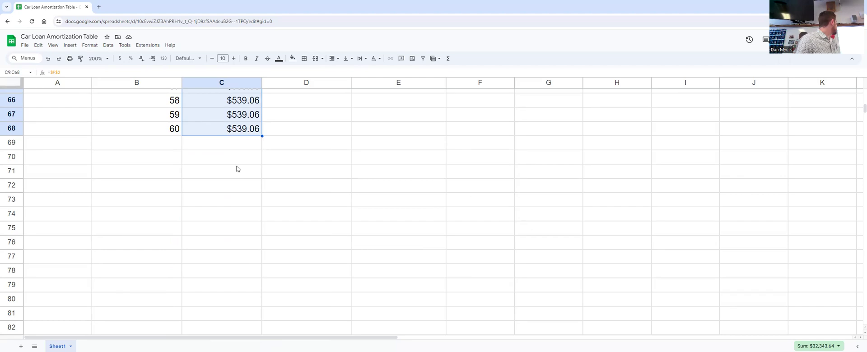
scroll(238, 168, up, 3)
scroll(238, 168, up, 10)
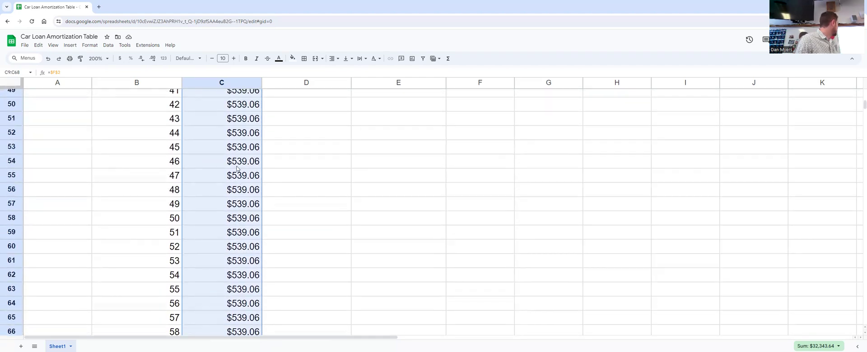
scroll(238, 168, up, 8)
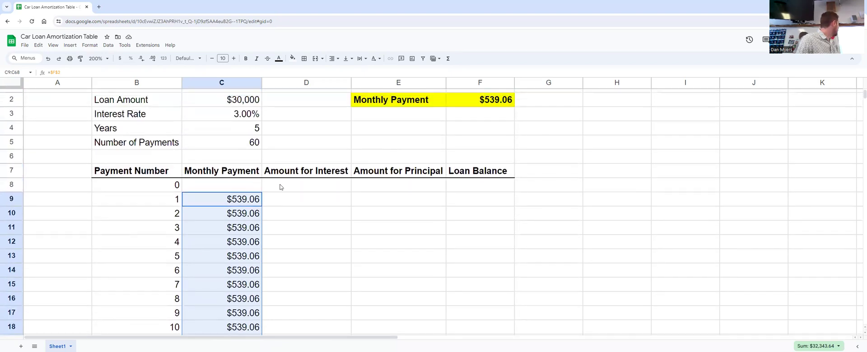
Step: Examine the formula behind the first monthly payment in C9
click(286, 200)
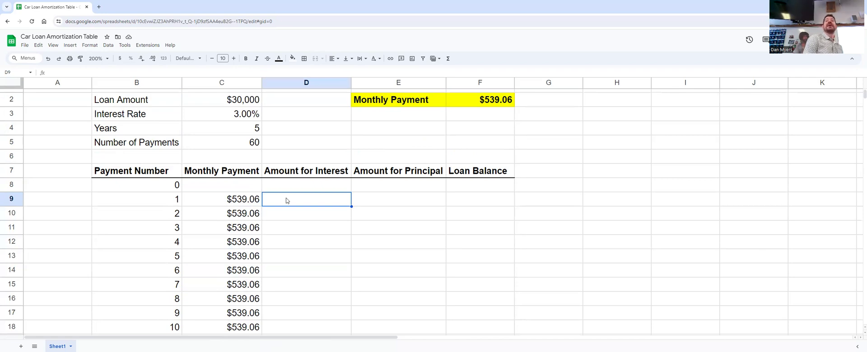
click(219, 199)
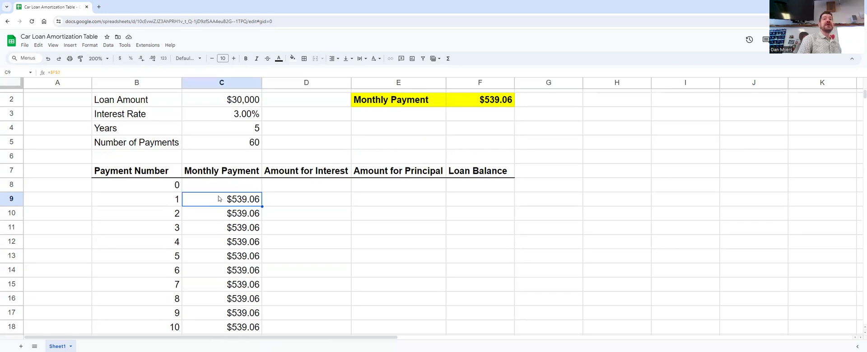
double_click(219, 199)
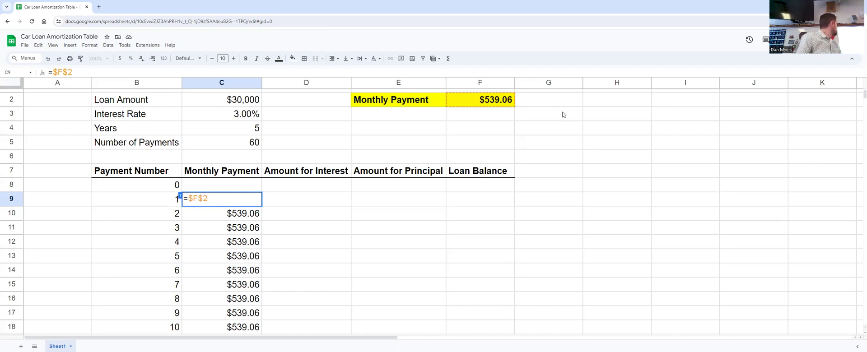
click(321, 197)
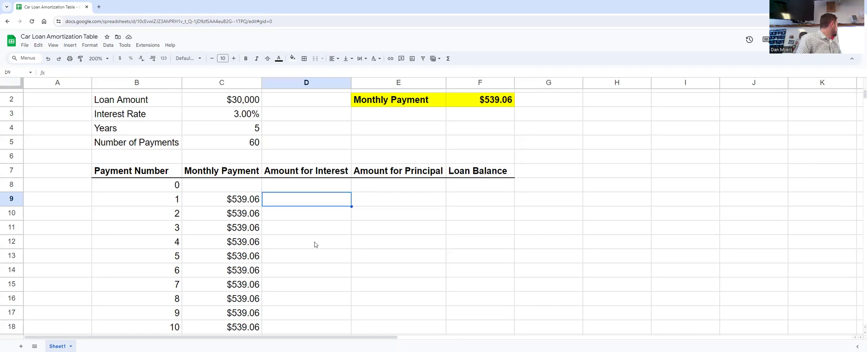
scroll(316, 244, up, 1)
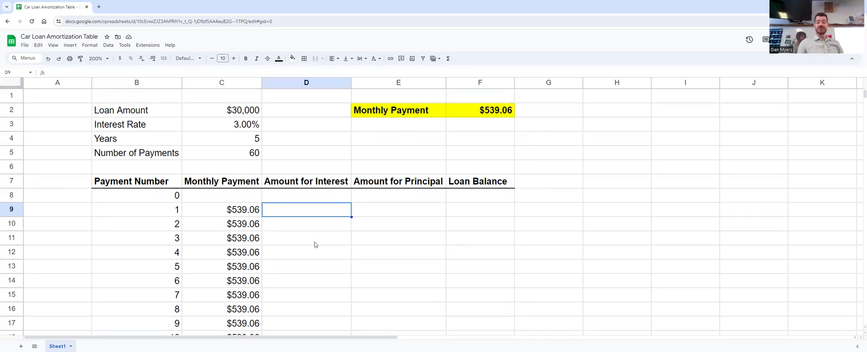
text(=)
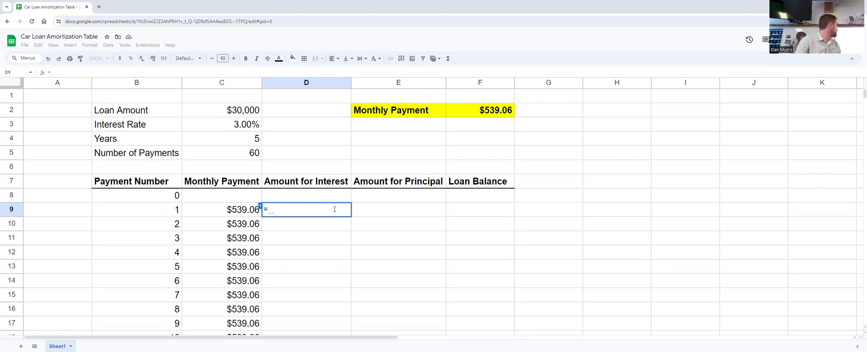
click(472, 199)
key(Escape)
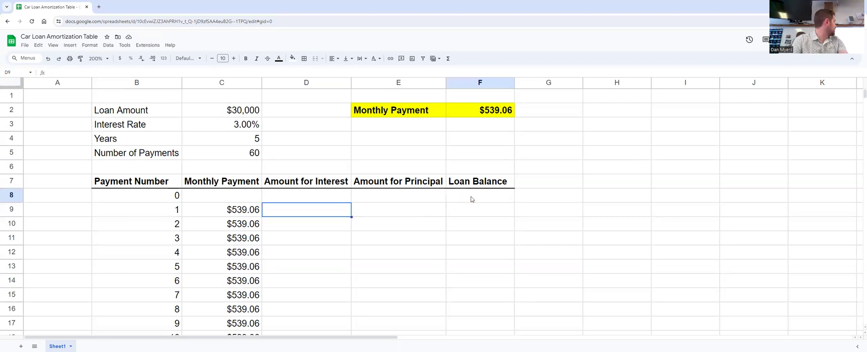
Step: Link the starting loan balance in F8 to the loan amount with =C2, rejecting the suggested autofill
click(472, 200)
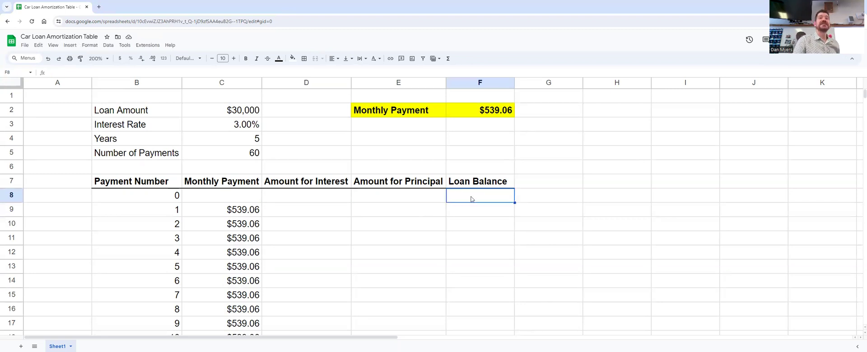
text(=)
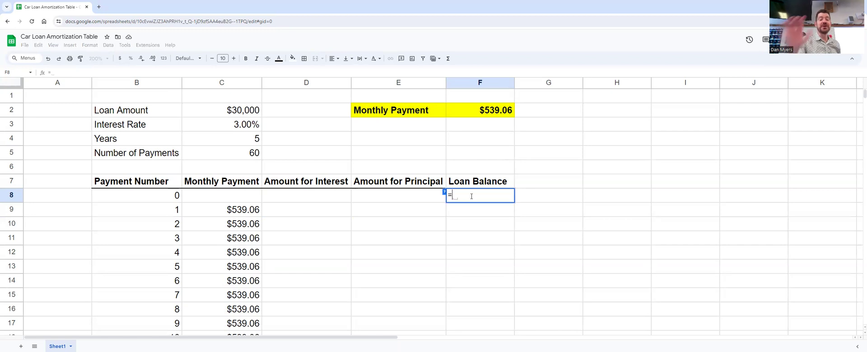
click(233, 112)
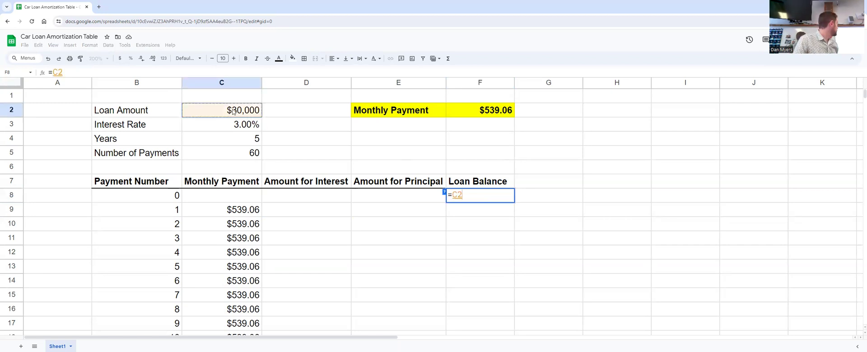
key(Return)
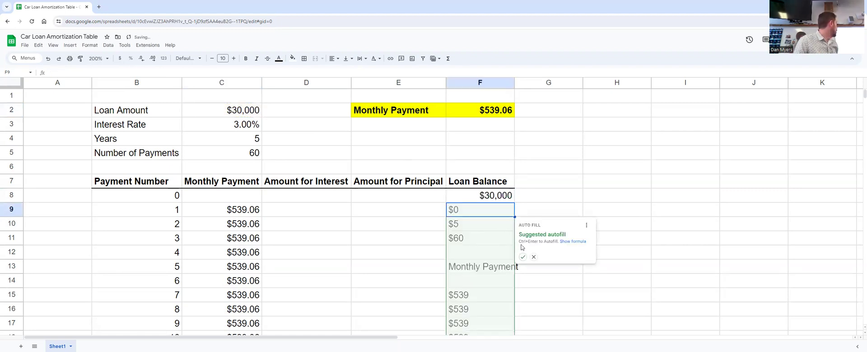
click(533, 258)
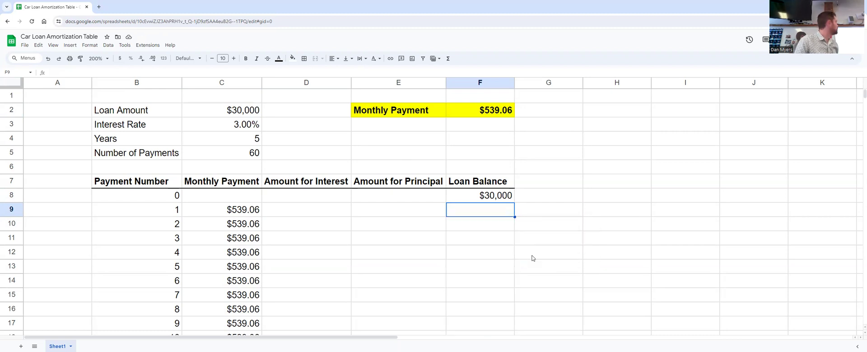
click(477, 199)
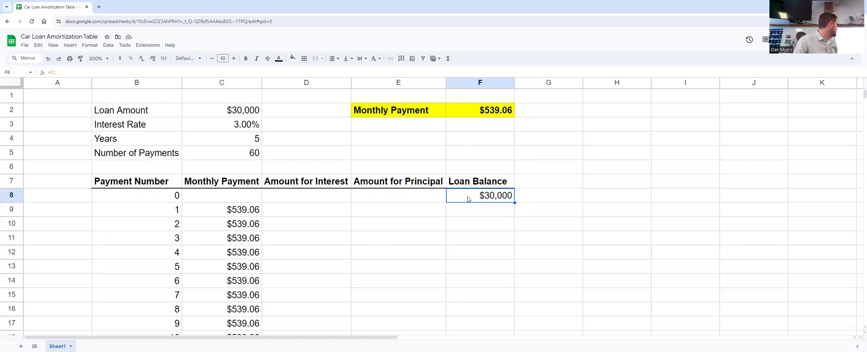
Step: Calculate the first payment's interest in D9 with the formula =F8*C3*(1/12)
click(317, 210)
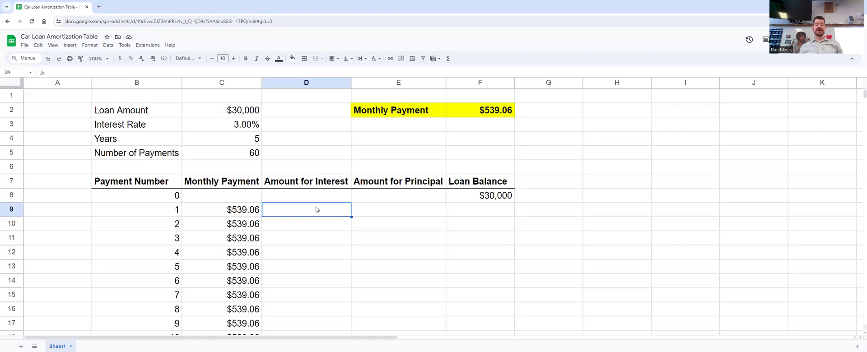
text(=)
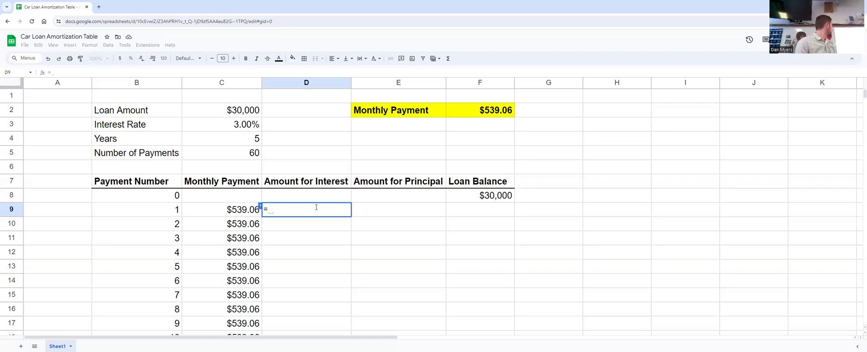
click(483, 201)
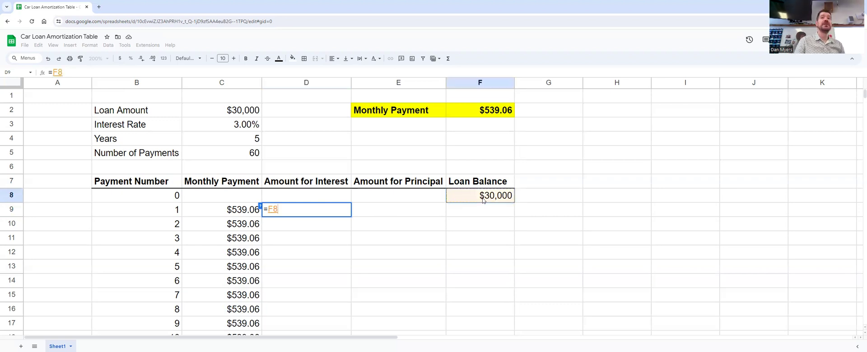
text(*)
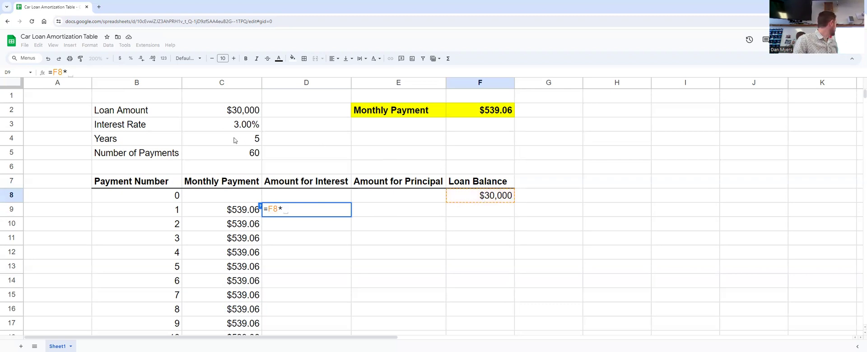
click(218, 129)
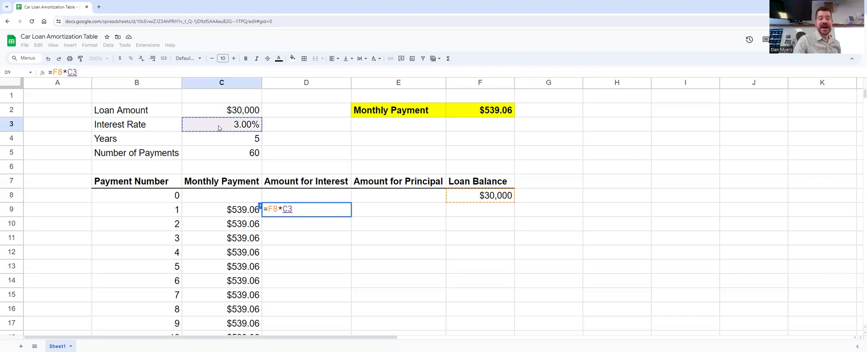
text(*)
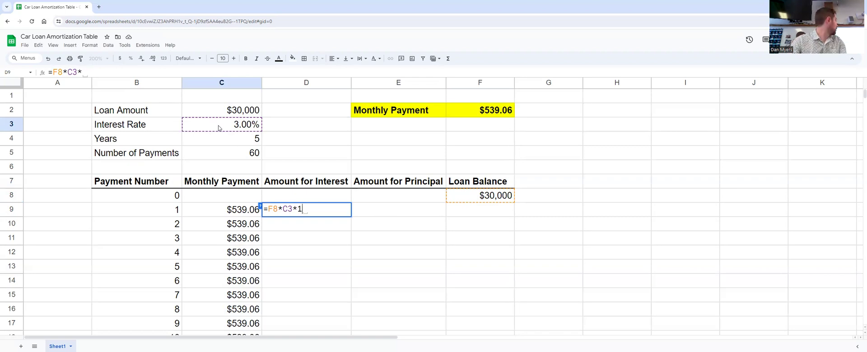
text((1/12))
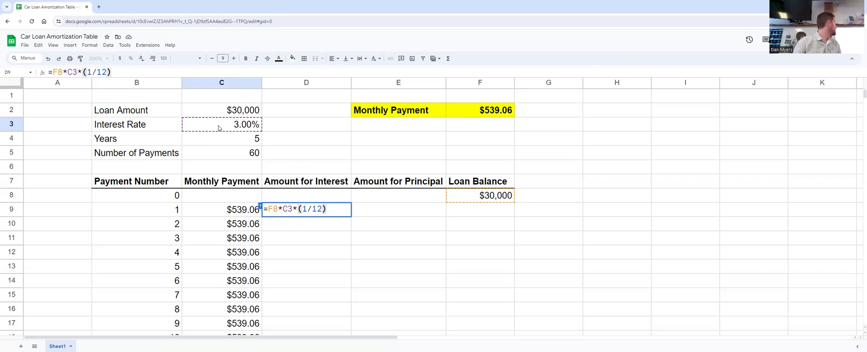
key(Return)
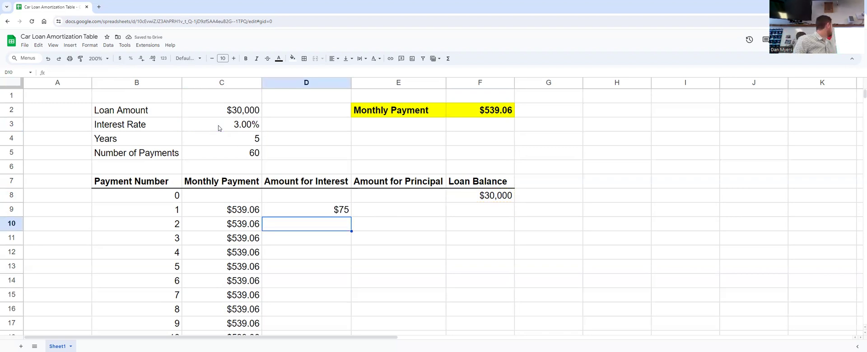
Step: Calculate the first payment's principal amount in E9 as monthly payment minus interest, =C9-D9
click(379, 210)
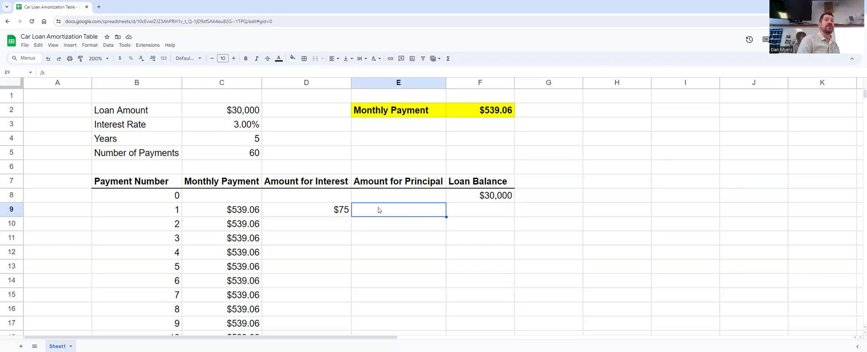
text(=)
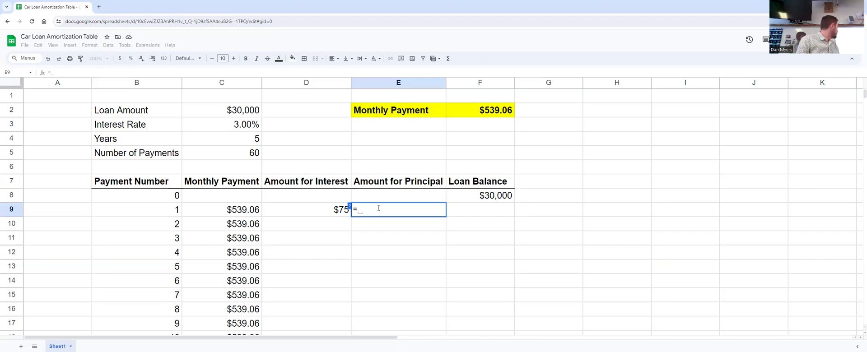
click(234, 210)
text(-)
right_click(306, 215)
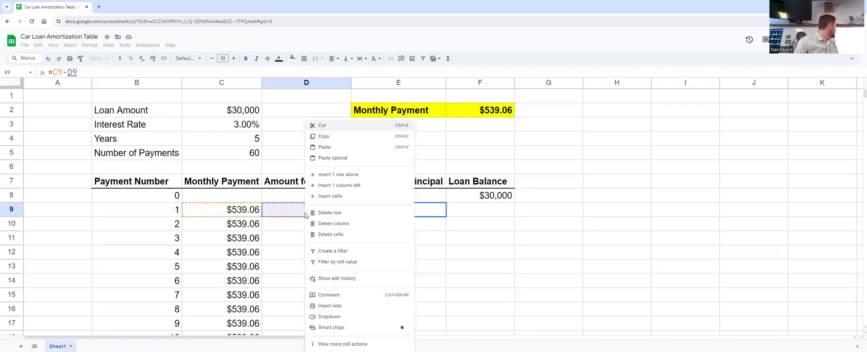
click(305, 214)
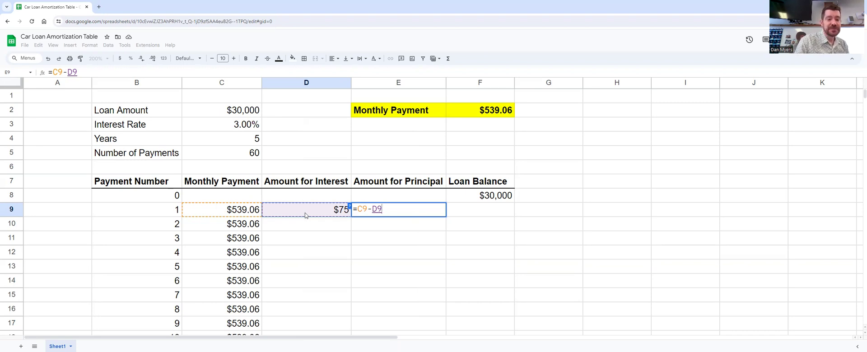
key(Return)
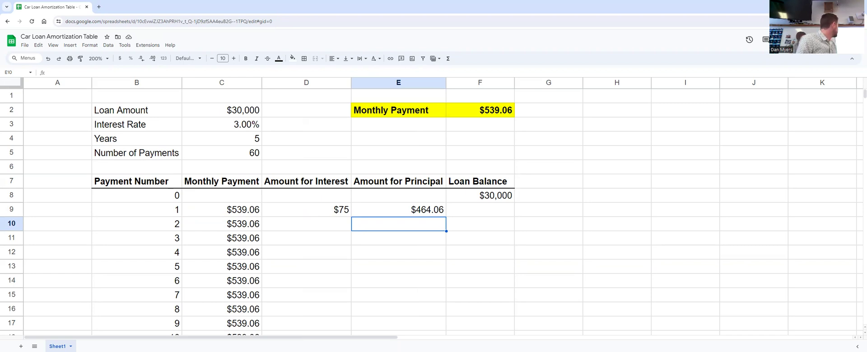
click(390, 213)
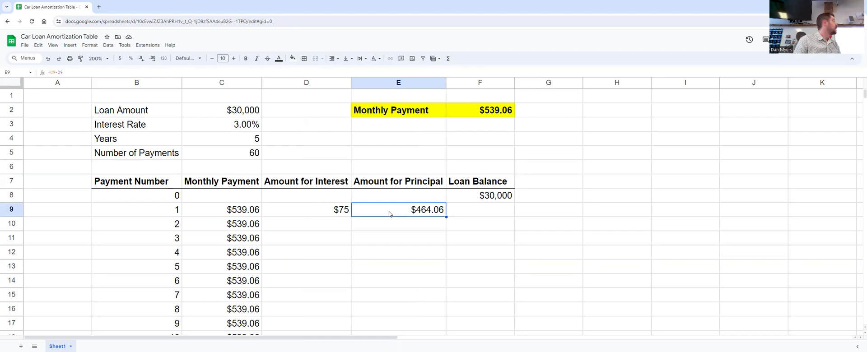
Step: Calculate the loan balance after the first payment in F9 with the formula =F8-E9
click(477, 210)
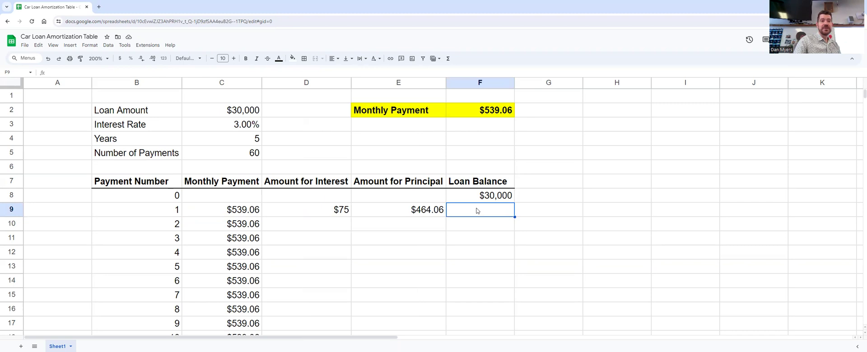
text(=)
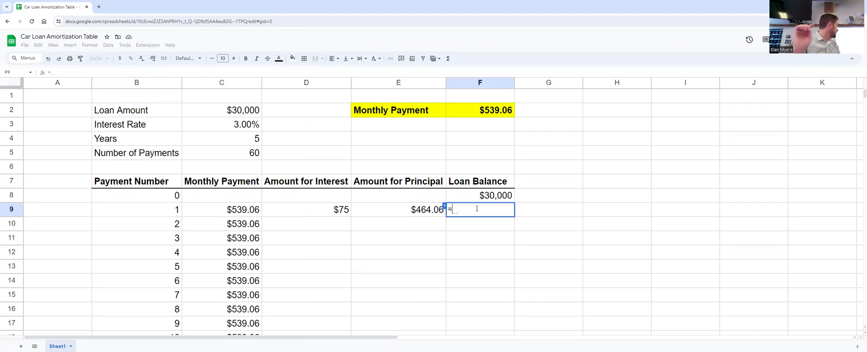
click(470, 197)
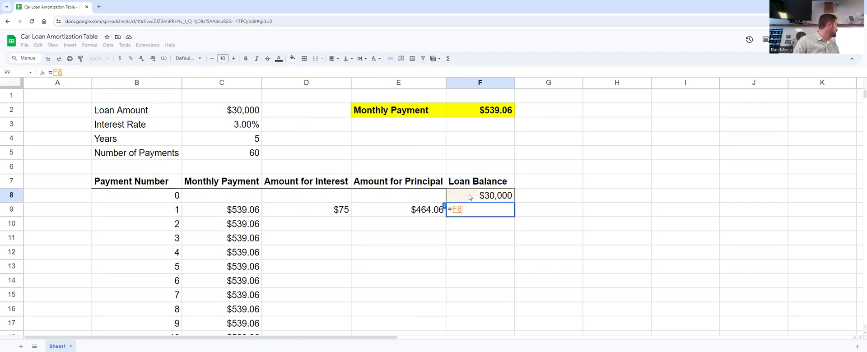
text(-)
click(397, 212)
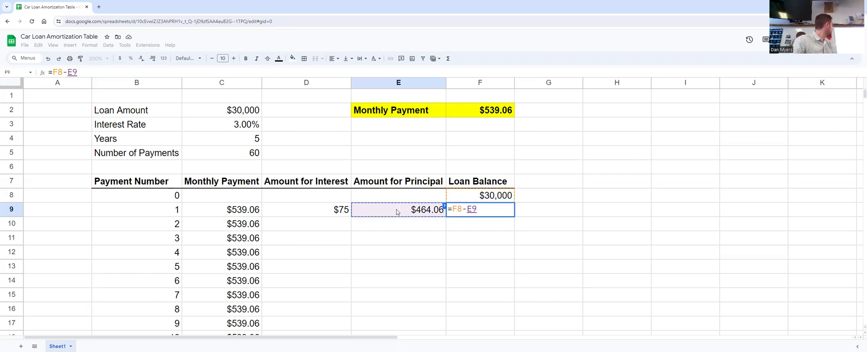
key(Return)
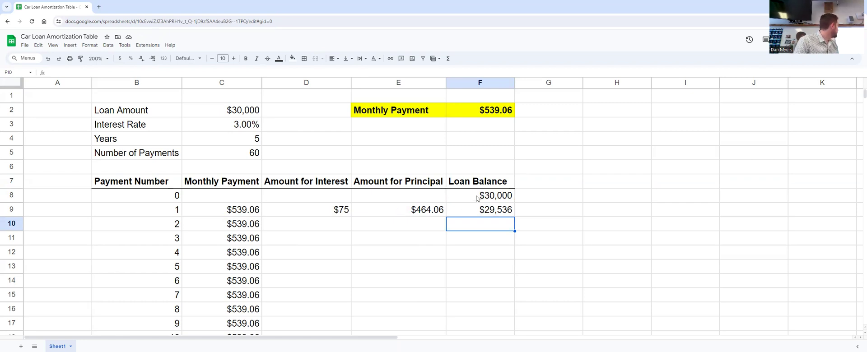
Step: Format the loan balances in F8:F9 to show two decimal places
drag(477, 198, 473, 209)
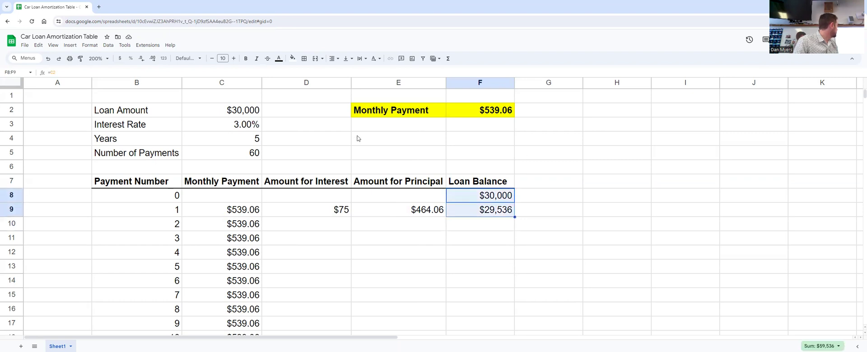
double_click(155, 59)
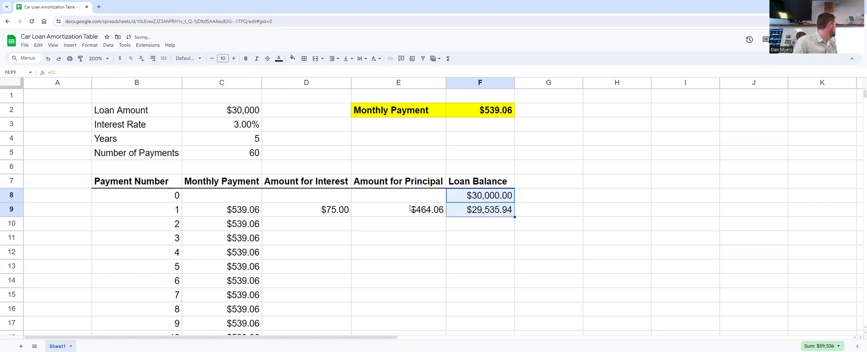
click(473, 225)
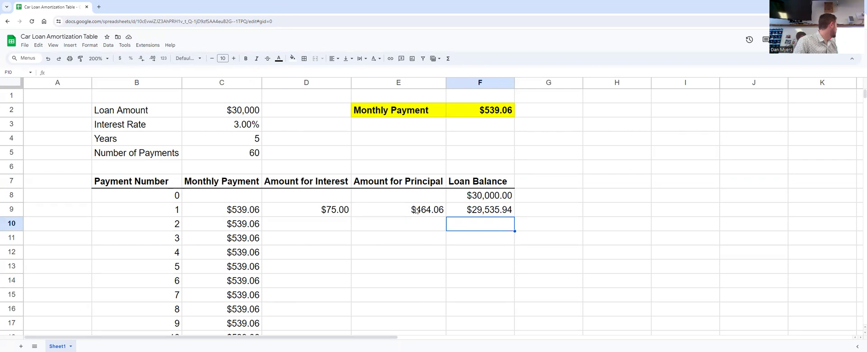
Step: Calculate the second payment's interest in D10 with the formula =F9*C3*(1/12)
click(317, 224)
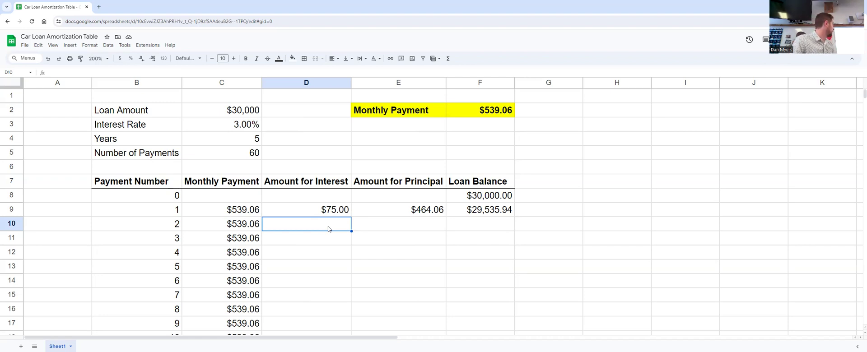
text(=)
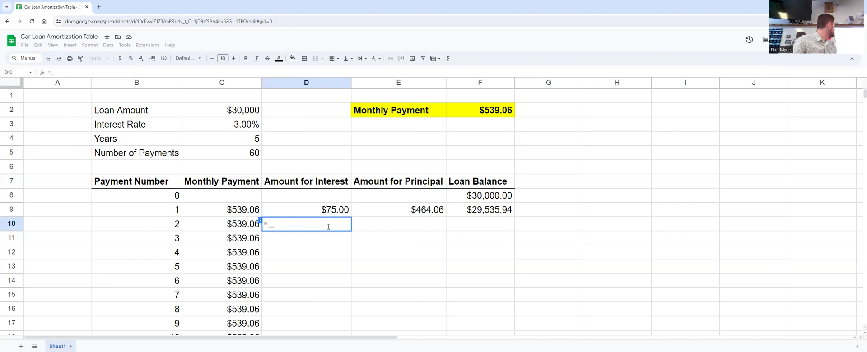
click(475, 214)
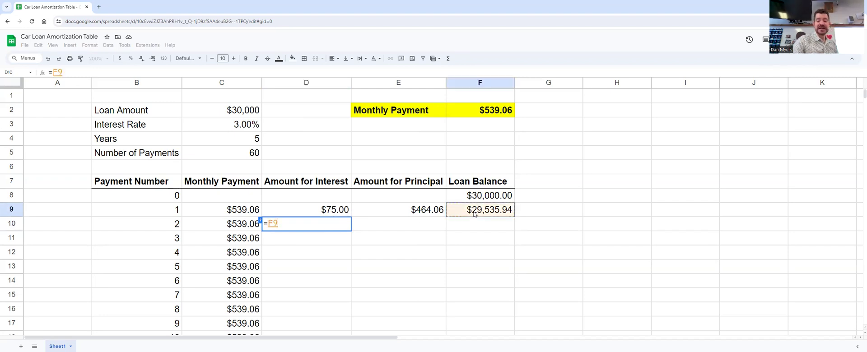
text(*)
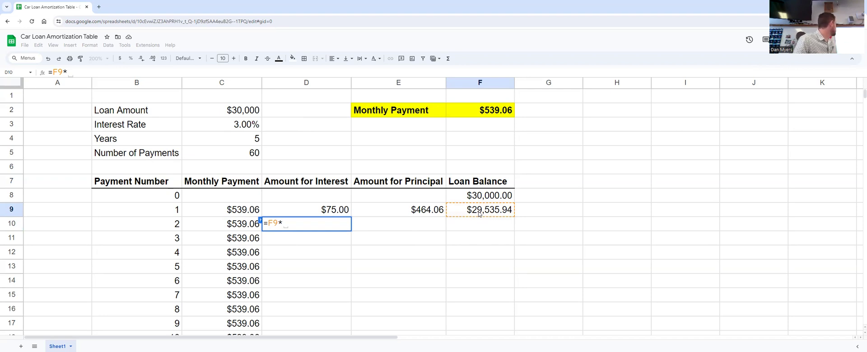
click(221, 127)
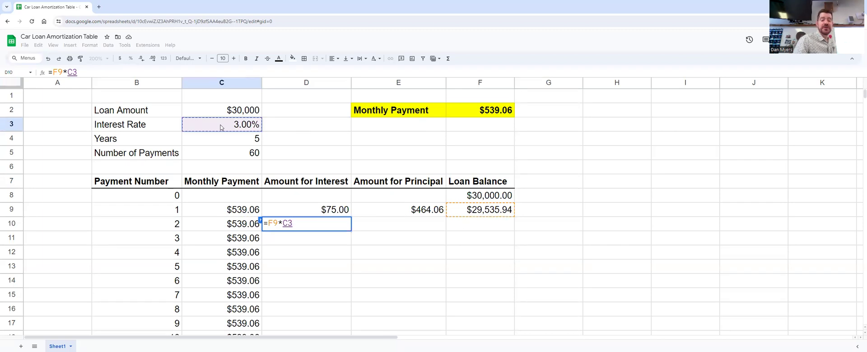
text(*)
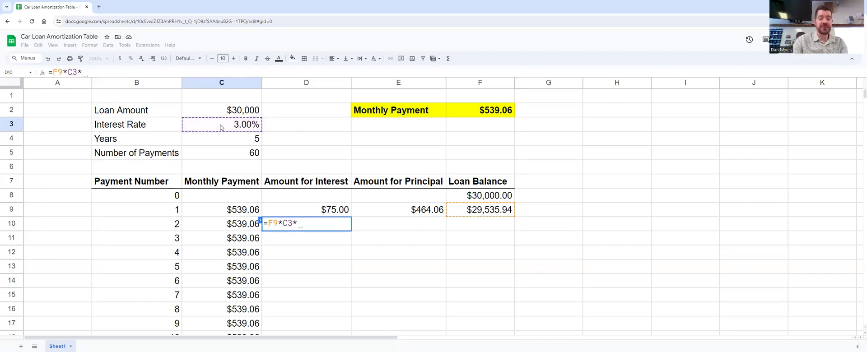
text((1/12)
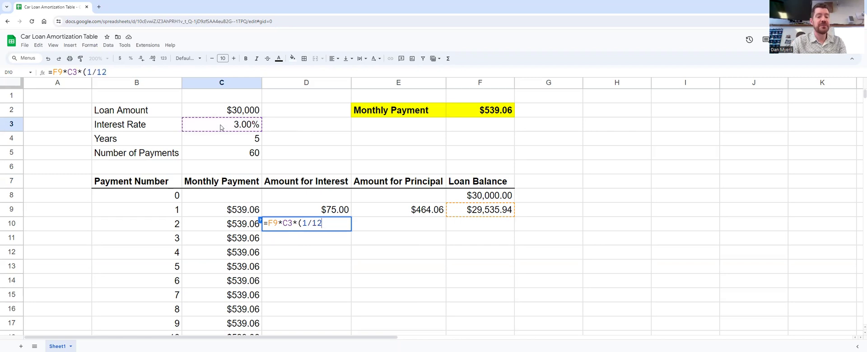
text())
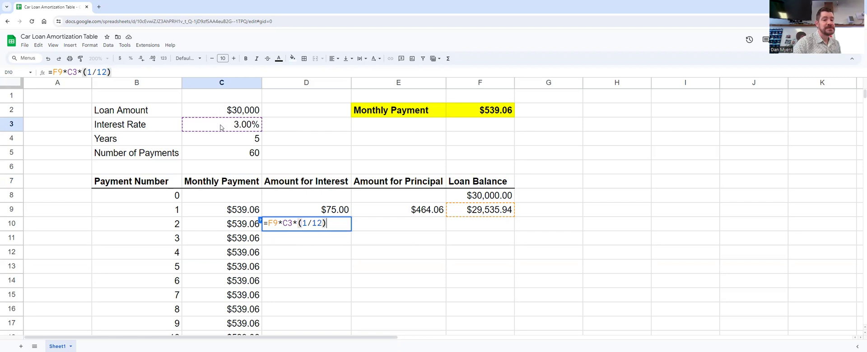
key(Return)
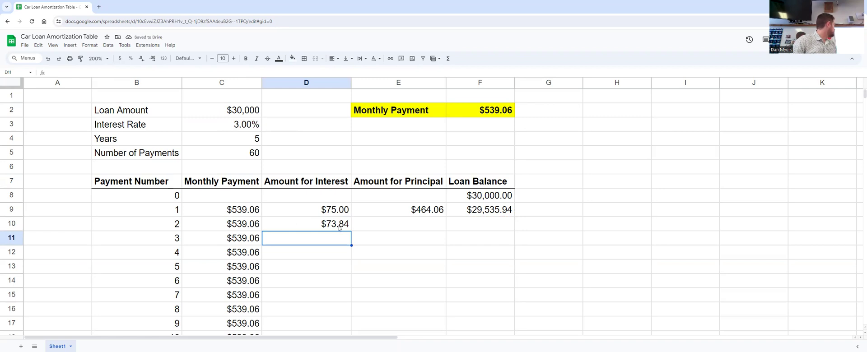
Step: Review the second payment's interest formula in D10 and the cells it references
click(298, 224)
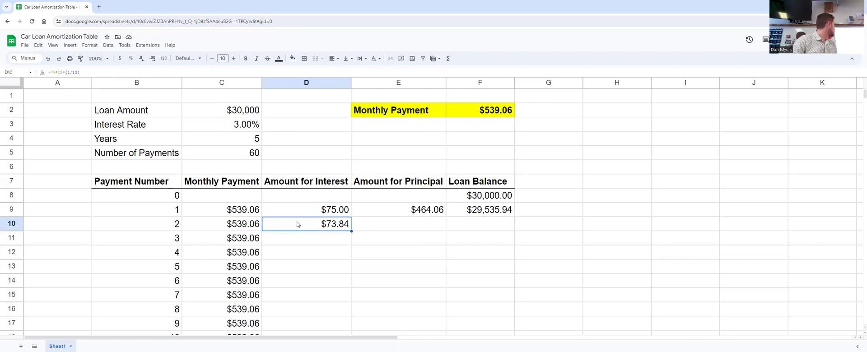
click(298, 214)
click(297, 226)
double_click(297, 226)
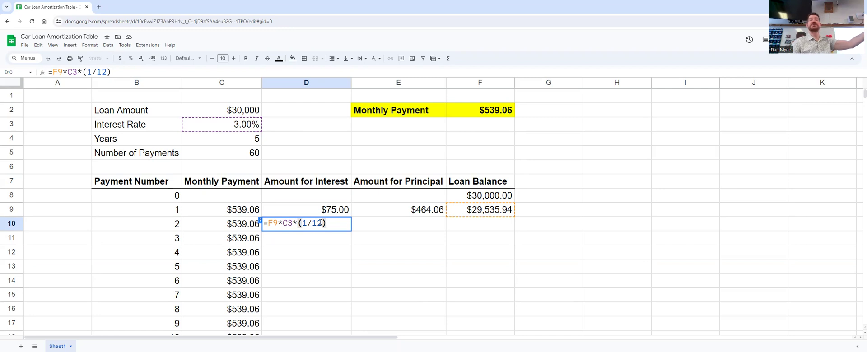
key(Return)
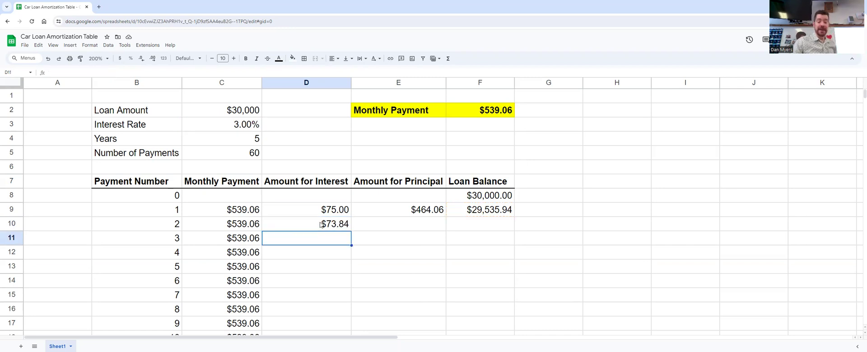
Step: Calculate the second payment's principal amount in E10 as monthly payment minus interest, =C10-D10
key(Right)
key(Up)
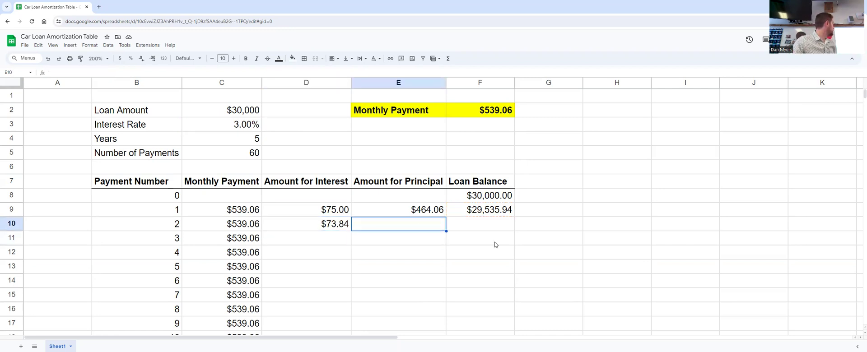
text(=)
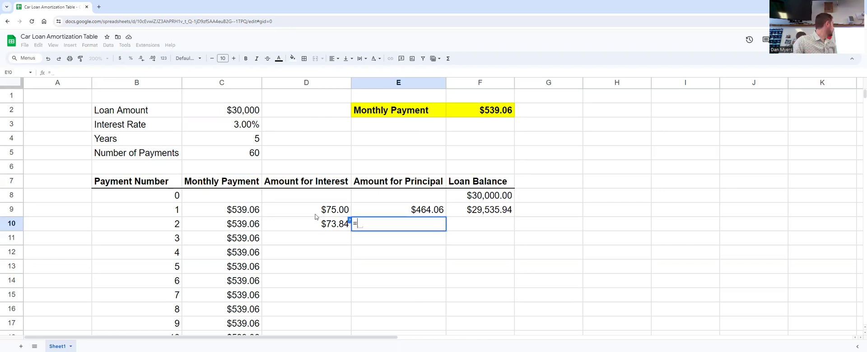
click(234, 224)
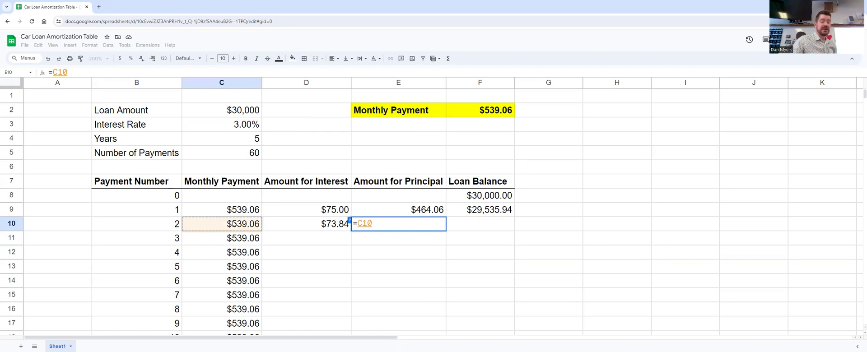
text(-)
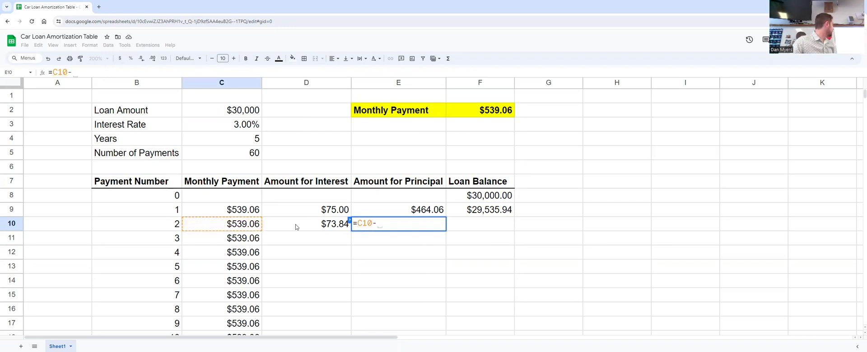
click(296, 226)
key(Return)
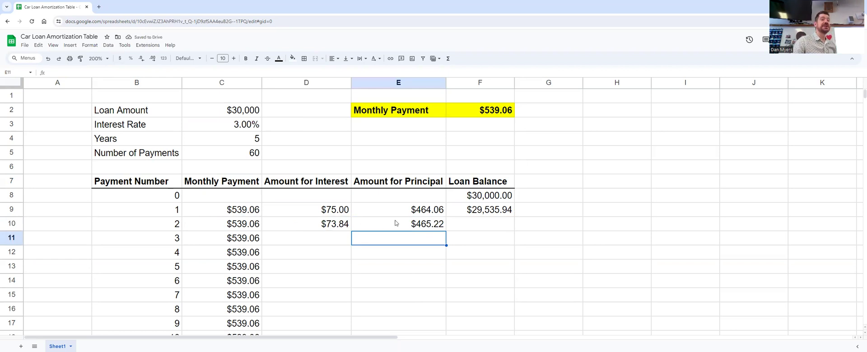
Step: Calculate the loan balance after the second payment in F10 with =F9-E10, and compare it with the formula in F9
click(473, 223)
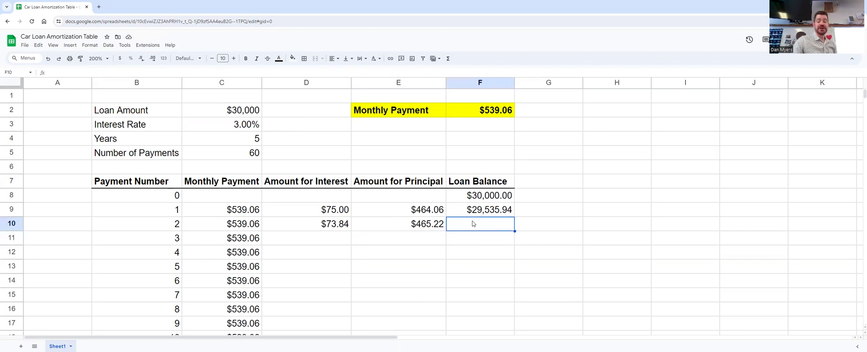
text(=)
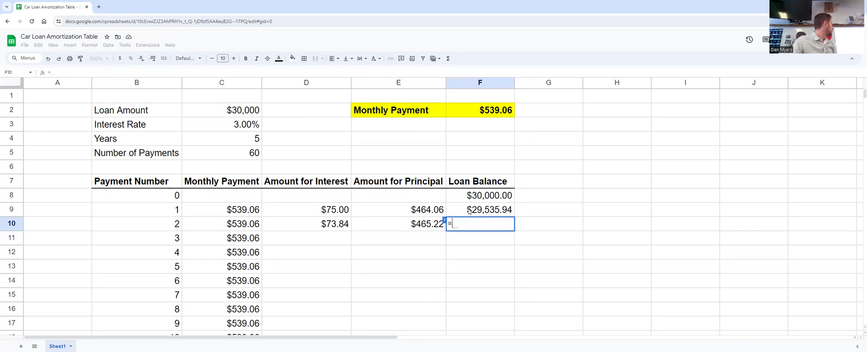
click(470, 212)
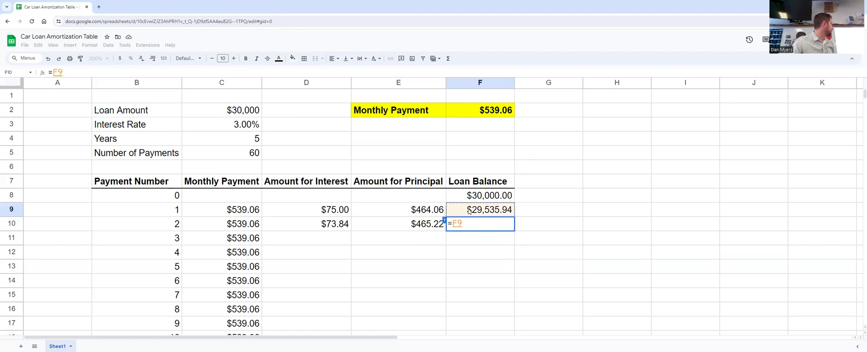
text(-)
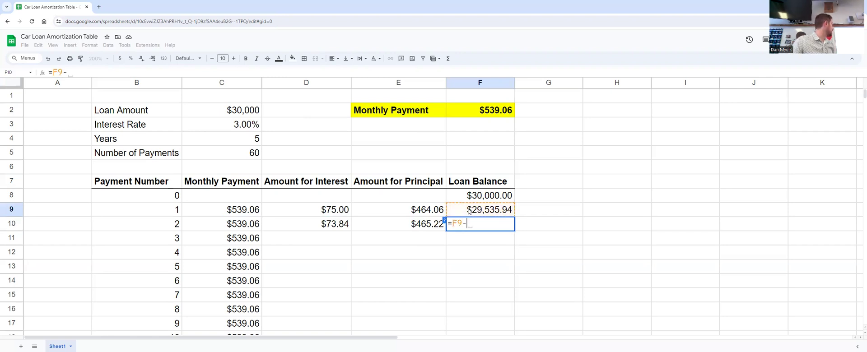
click(412, 227)
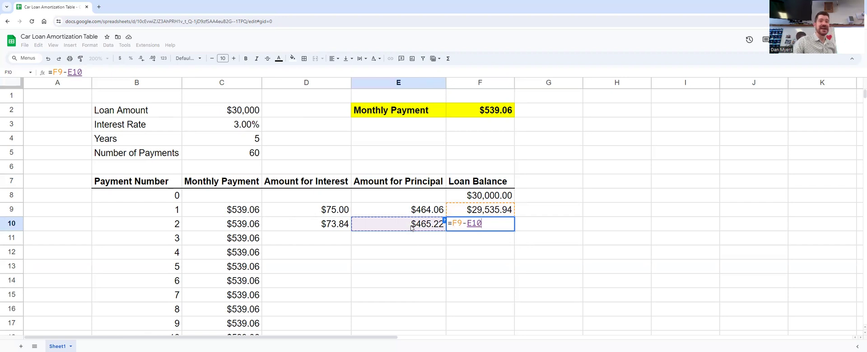
key(Return)
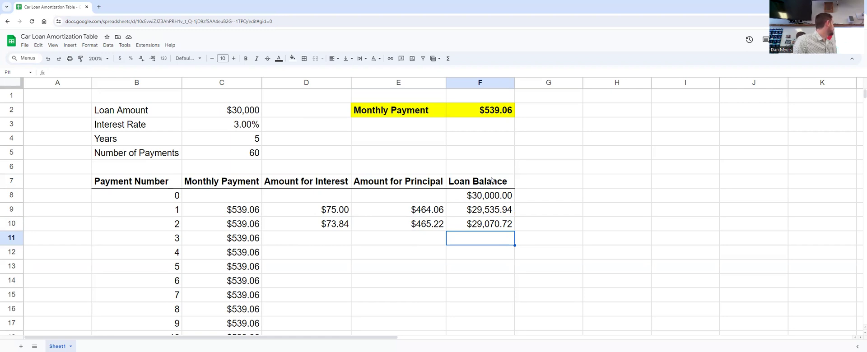
click(475, 214)
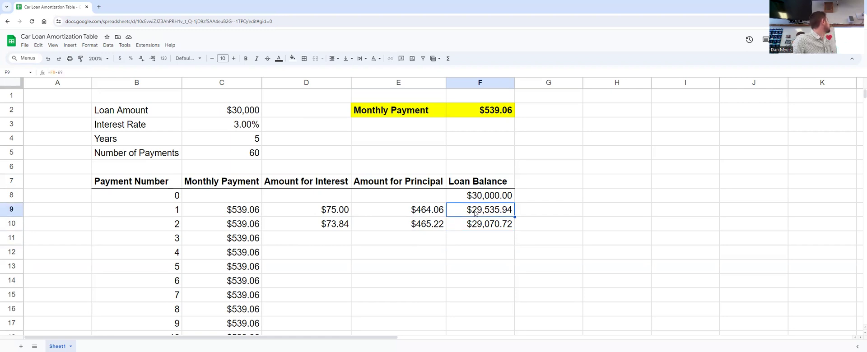
double_click(475, 214)
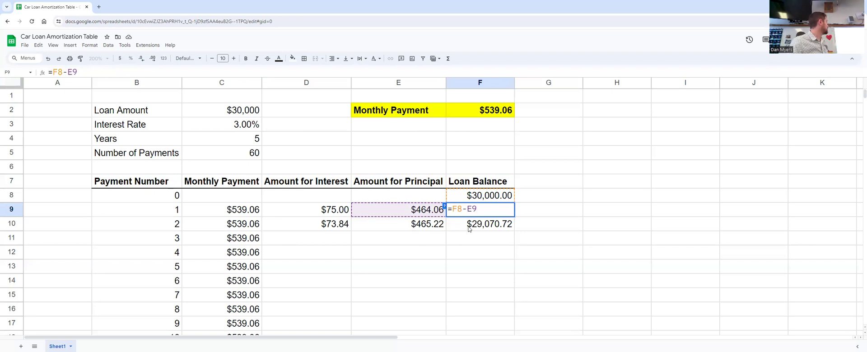
key(Return)
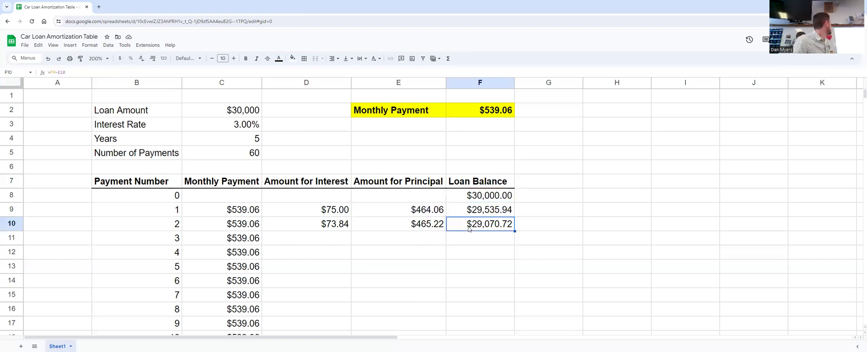
Step: Try to fill the interest formula from D10 down through D14, and undo the fill
click(305, 225)
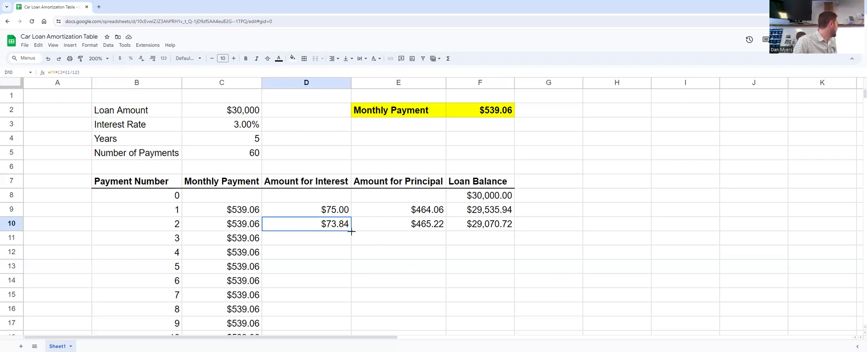
drag(352, 231, 349, 288)
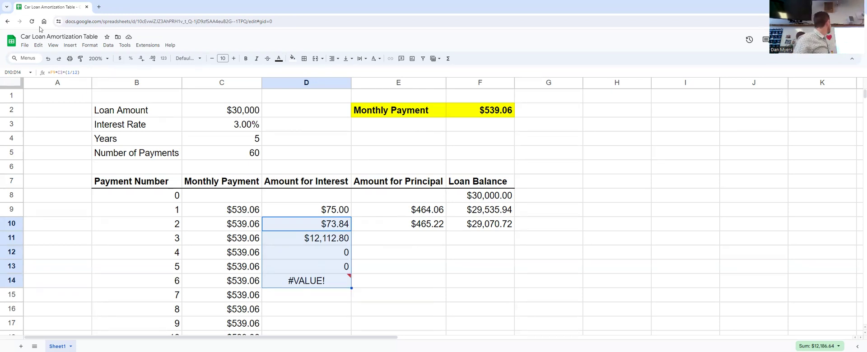
click(48, 60)
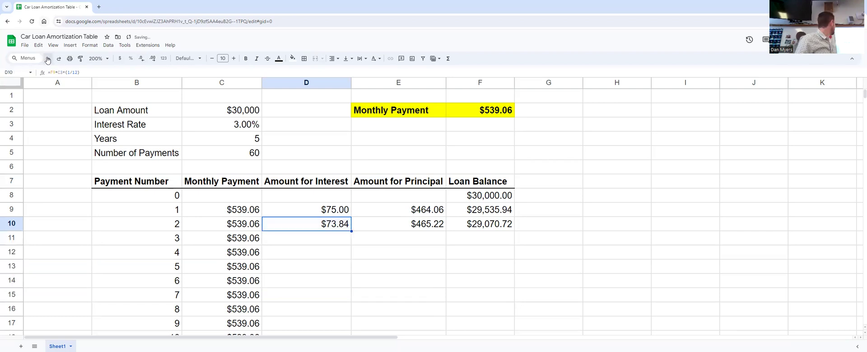
Step: Make the interest rate reference absolute in the first payment's interest formula in D9, giving =F8*$C$3*(1/12)
click(298, 211)
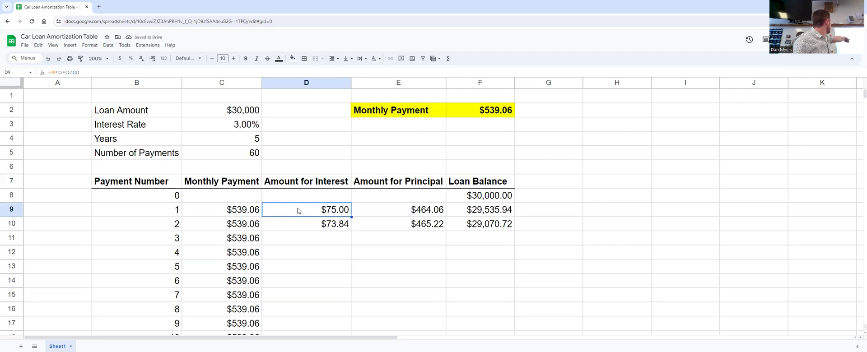
double_click(298, 211)
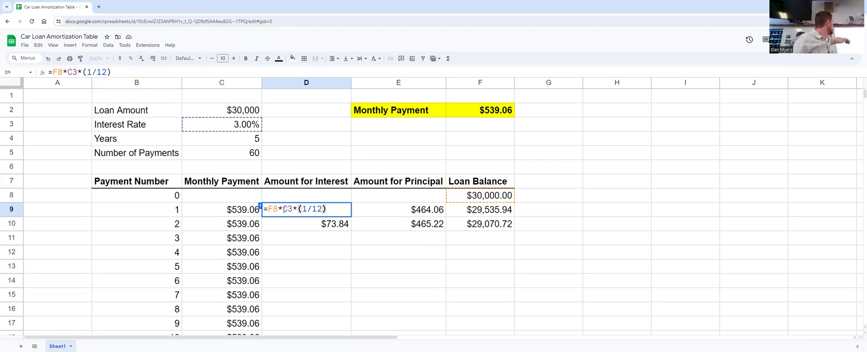
click(283, 209)
text($C)
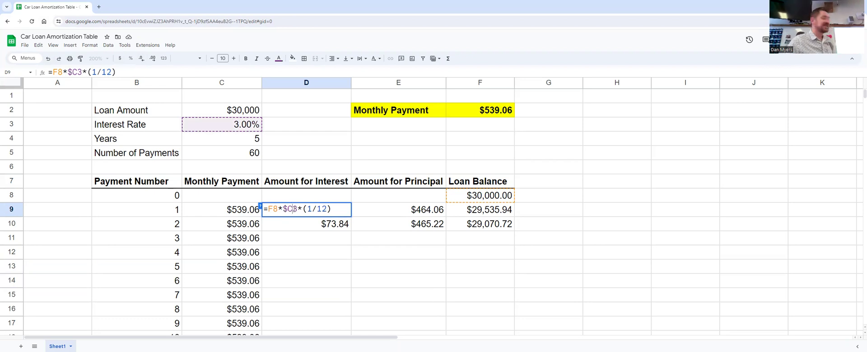
text($)
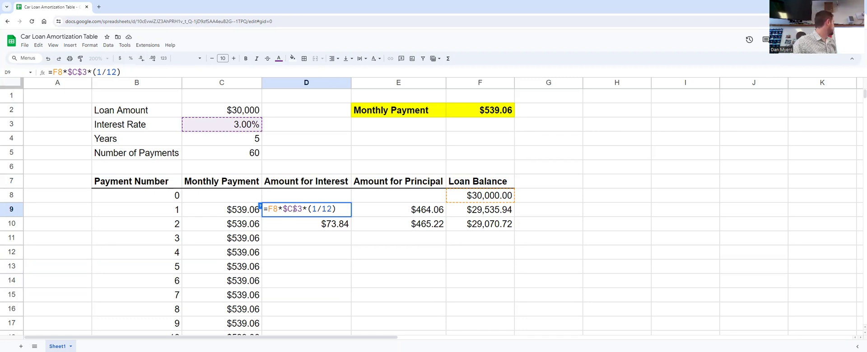
key(Return)
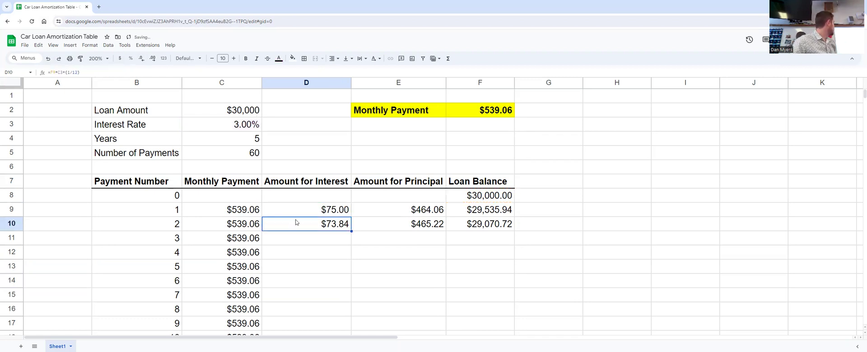
Step: Make the interest rate reference absolute in the second payment's interest formula in D10, giving =F9*$C$3*(1/12), and dismiss the suggested autofill
double_click(302, 225)
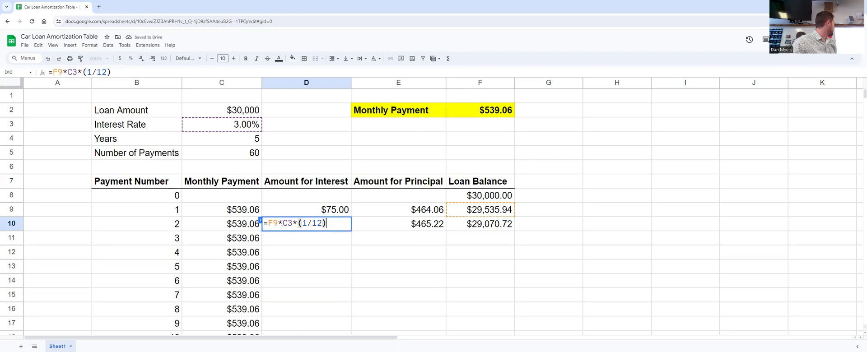
click(282, 223)
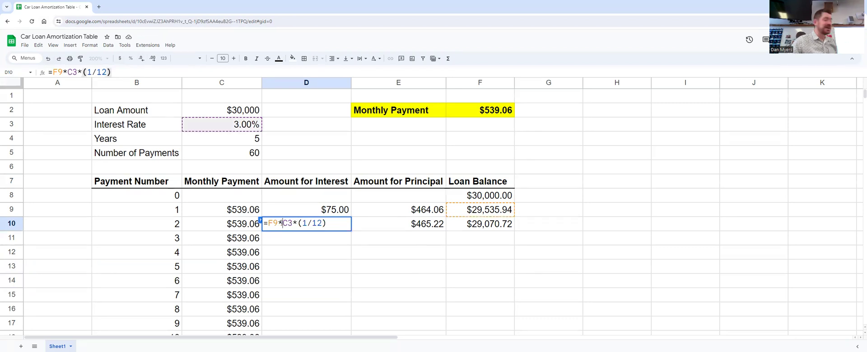
text($)
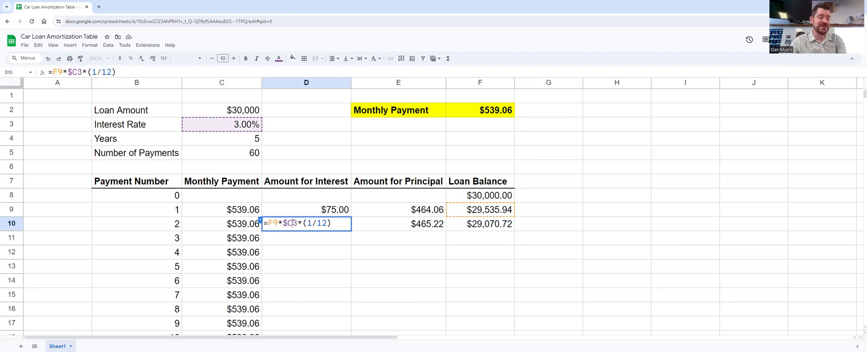
click(293, 223)
text($)
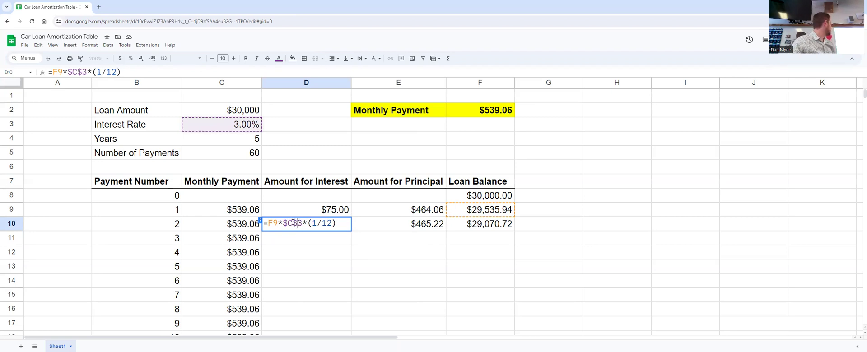
key(Return)
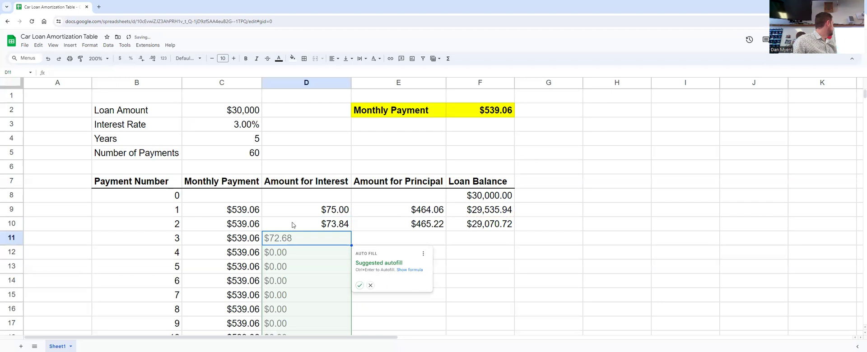
scroll(316, 244, down, 3)
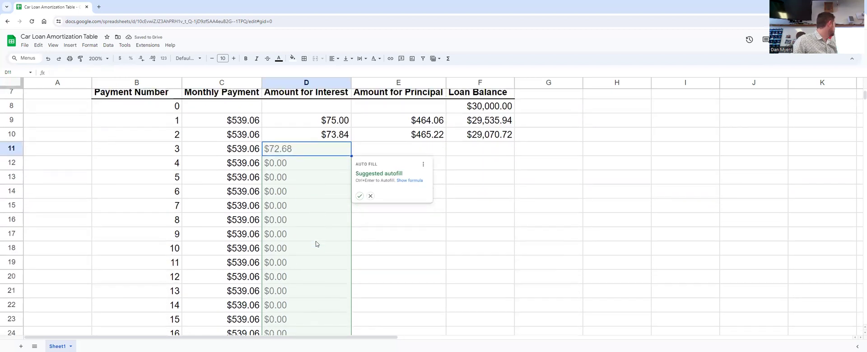
scroll(316, 244, up, 2)
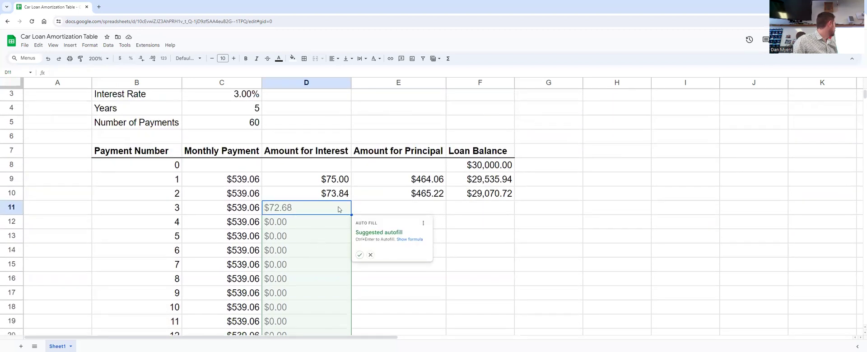
click(371, 255)
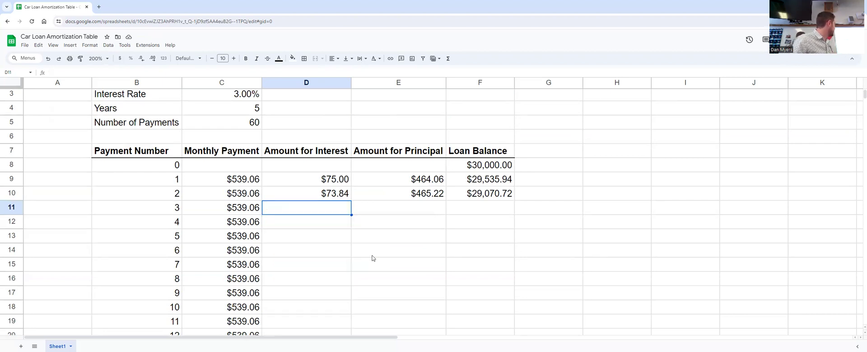
Step: Fill the second payment's interest, principal and balance formulas in D10:F10 down through row 14
click(389, 195)
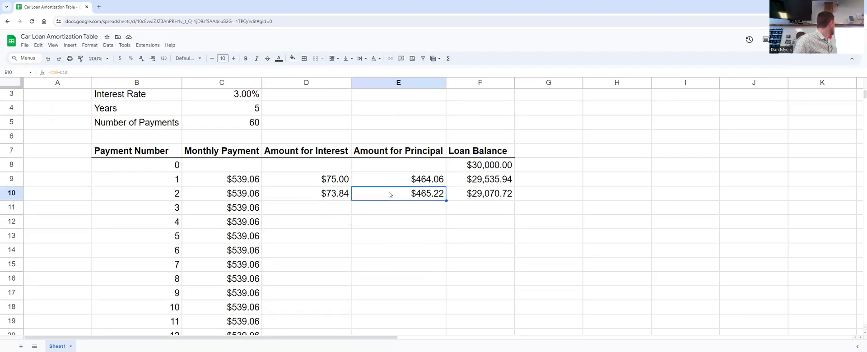
click(470, 196)
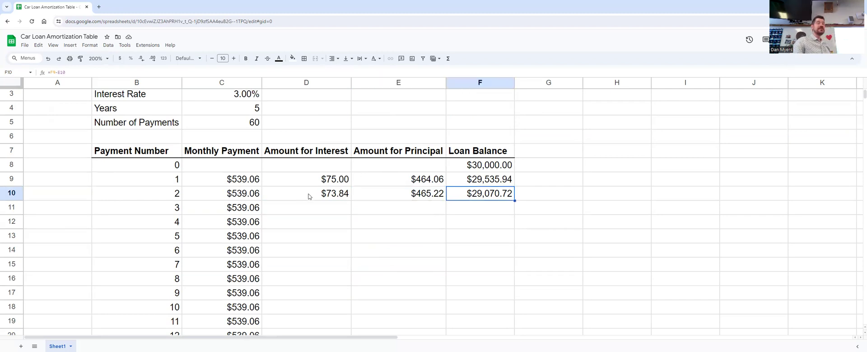
drag(309, 196, 461, 192)
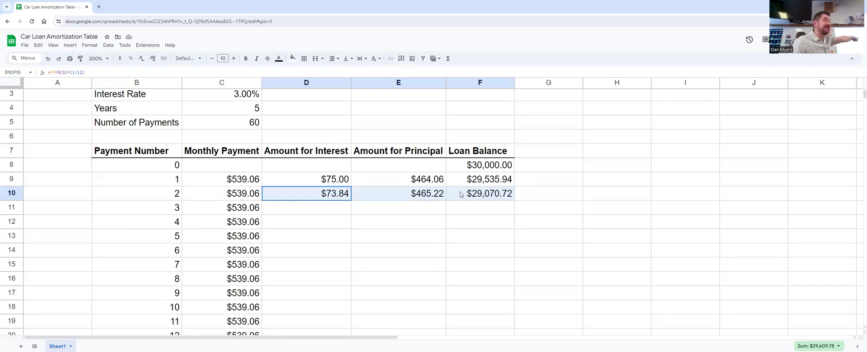
drag(461, 194, 462, 194)
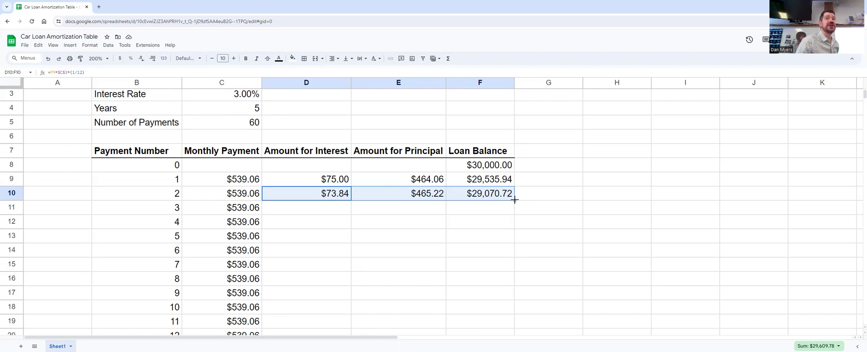
drag(515, 200, 515, 251)
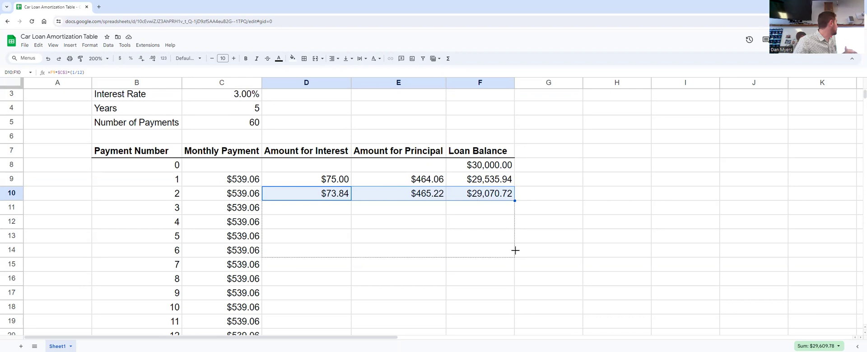
drag(515, 250, 515, 251)
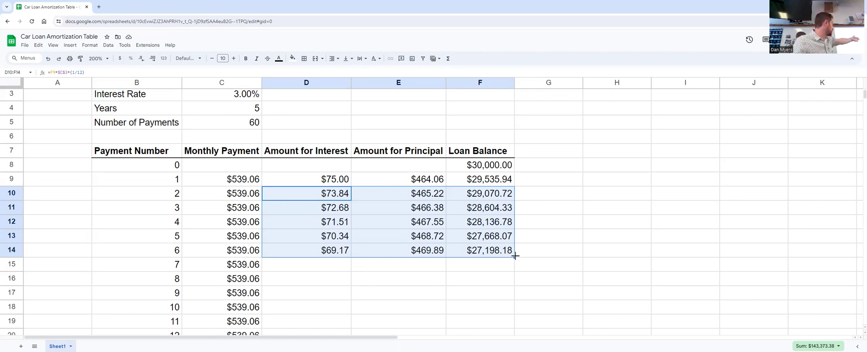
Step: Extend the fill of the interest, principal and balance formulas down to payment 60 in row 68, and check the final balance formula in F68
drag(515, 256, 504, 292)
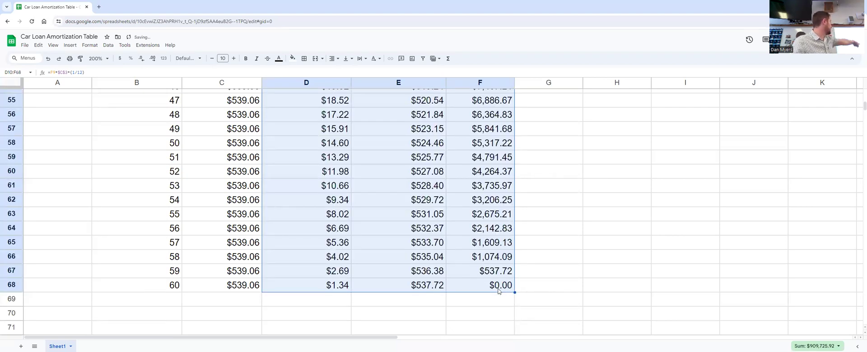
double_click(500, 289)
key(Return)
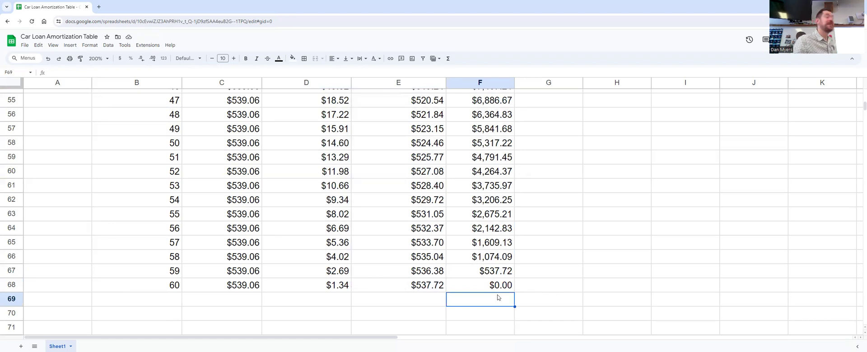
Step: Review the filled table from the first payment to the last, and inspect the formulas in C10 and D10
scroll(518, 256, up, 1)
scroll(520, 268, up, 8)
scroll(519, 268, up, 8)
scroll(519, 268, down, 1)
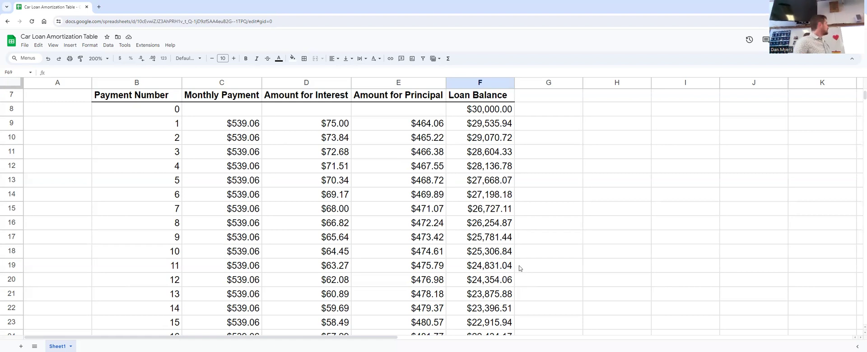
scroll(401, 271, down, 8)
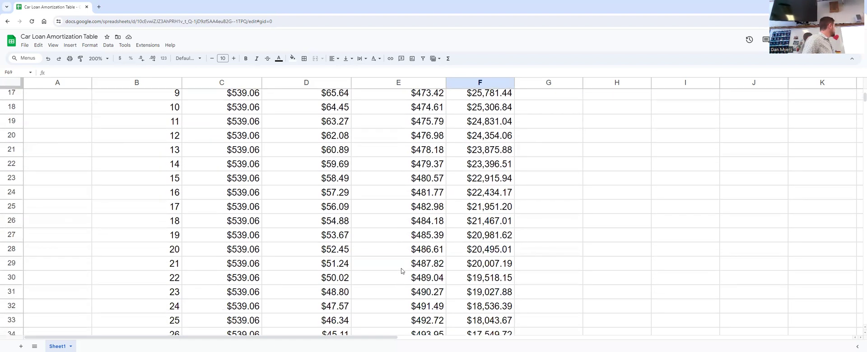
scroll(401, 271, down, 5)
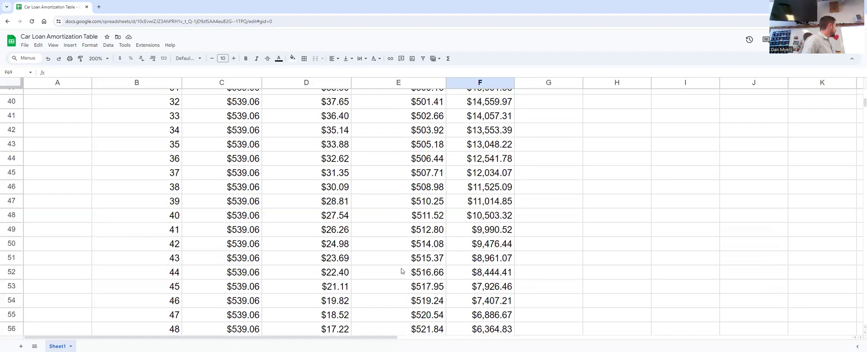
scroll(401, 271, down, 3)
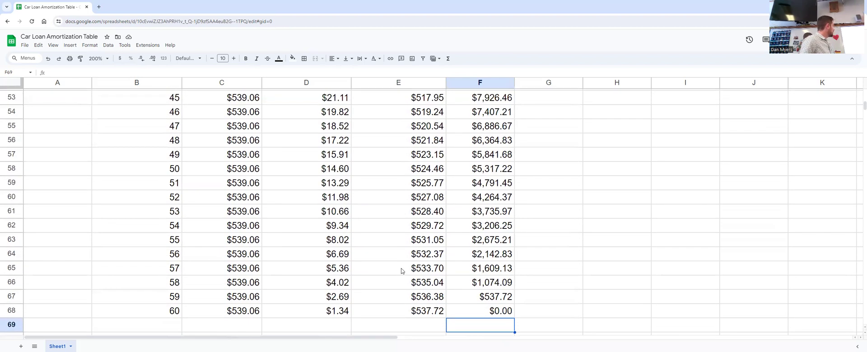
scroll(401, 271, down, 1)
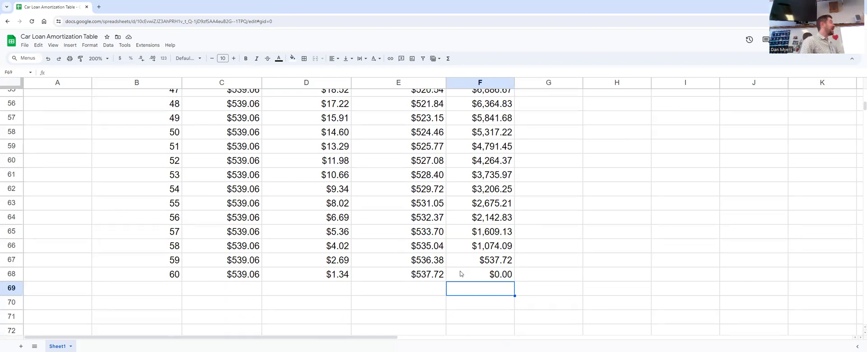
scroll(461, 273, up, 20)
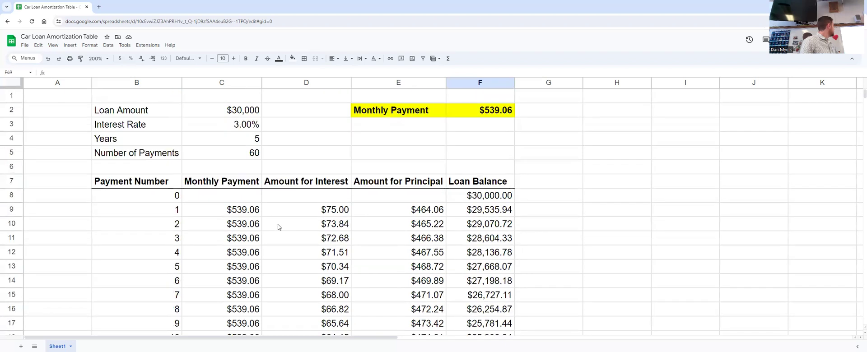
click(239, 225)
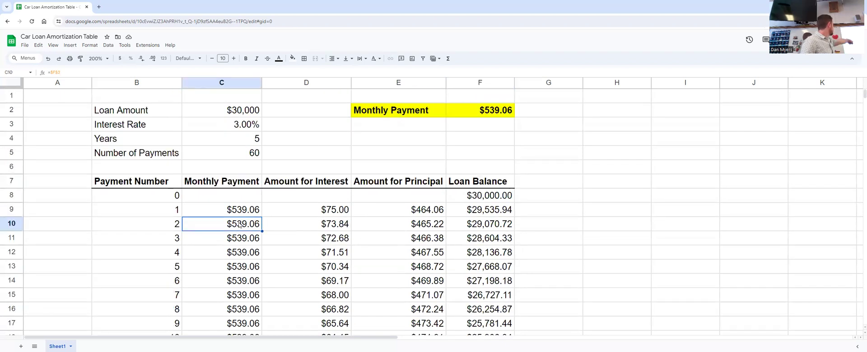
click(305, 228)
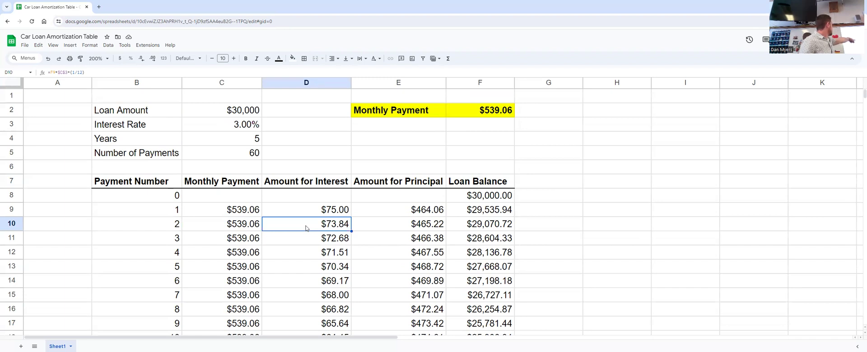
double_click(306, 228)
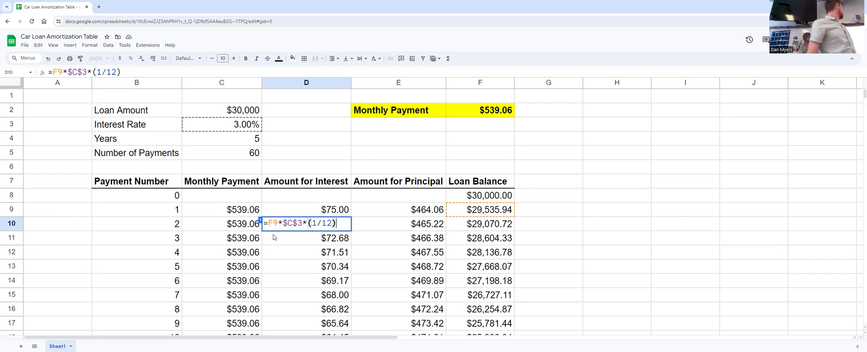
Step: Change the loan amount in C2 to 15000 and the interest rate in C3 to 4.65%
click(222, 116)
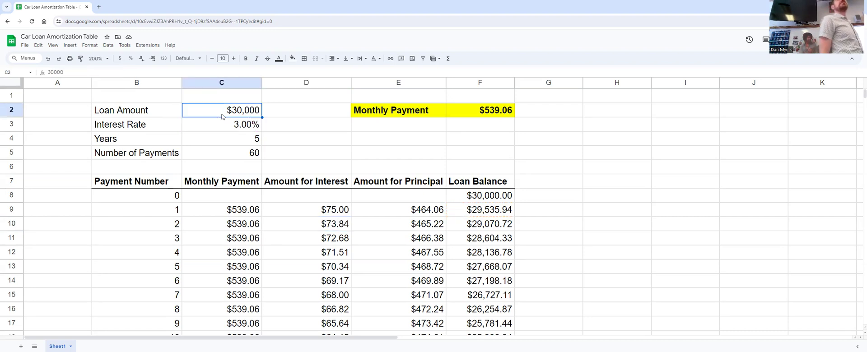
text(15000)
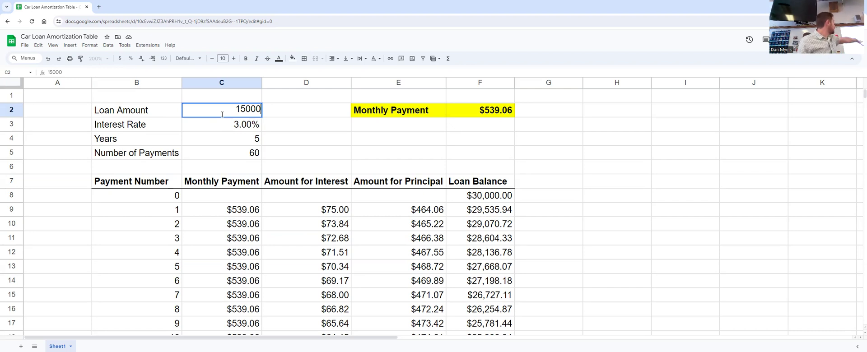
key(Return)
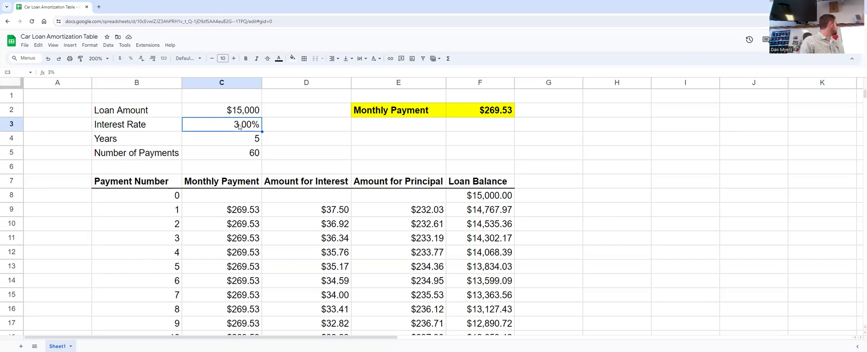
text(4.65)
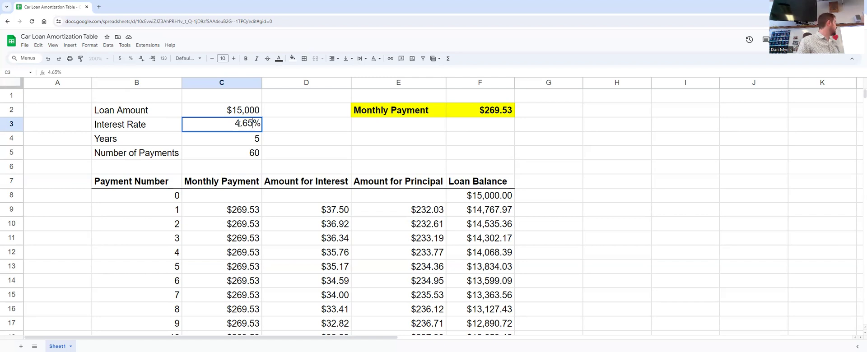
key(Return)
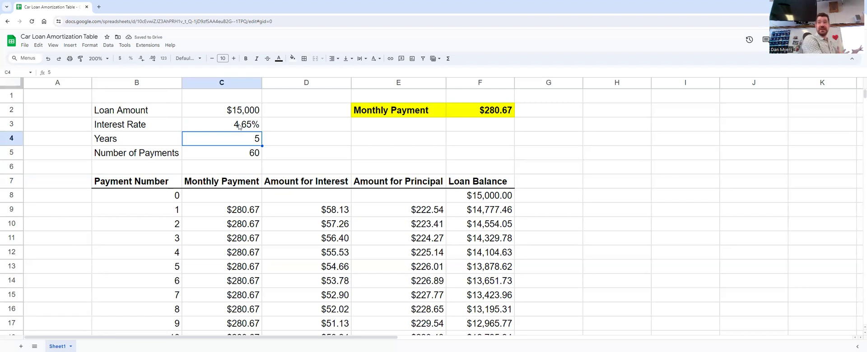
Step: Check the number of payments formula in C5 and set the loan term in C4 to 4 years
click(239, 155)
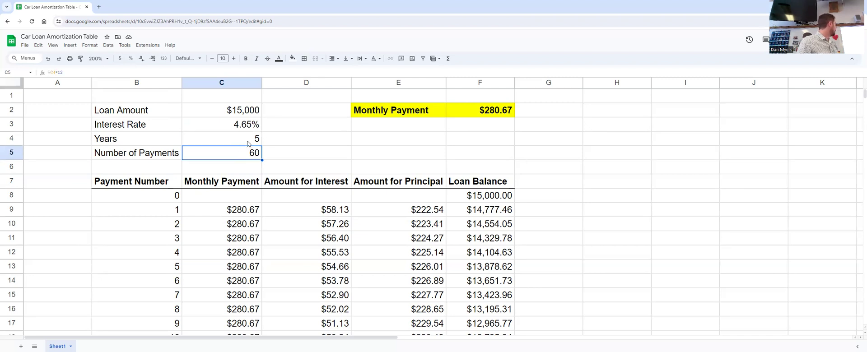
click(248, 144)
text(4)
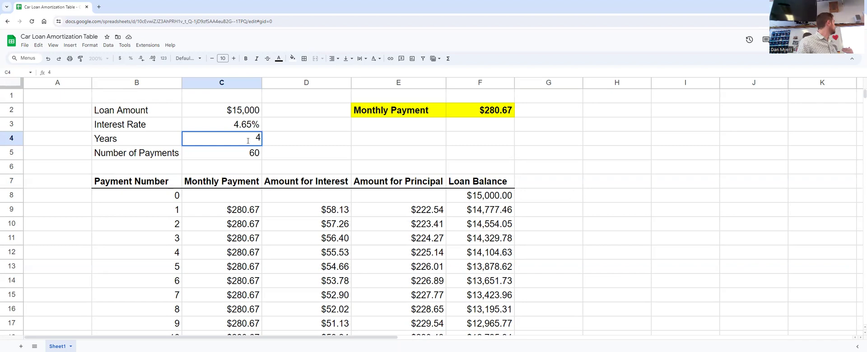
key(Return)
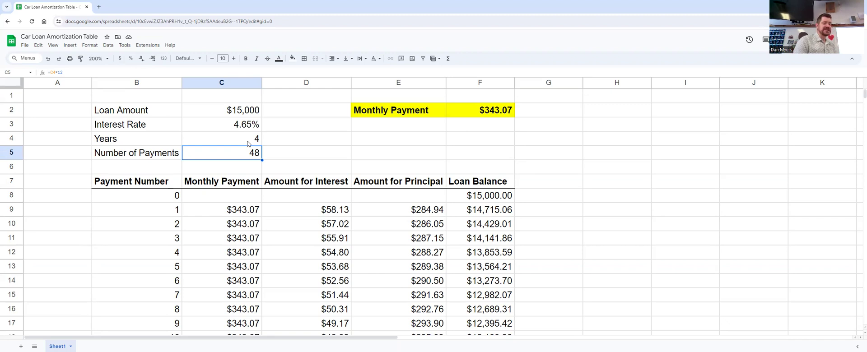
Step: Set the loan term in C4 to 30 years
click(247, 144)
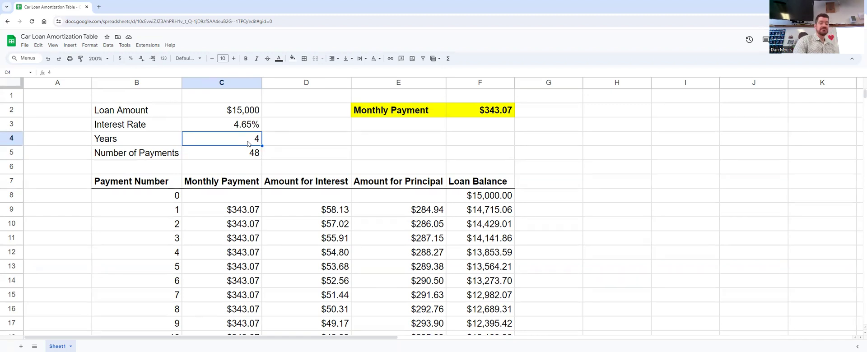
text(30)
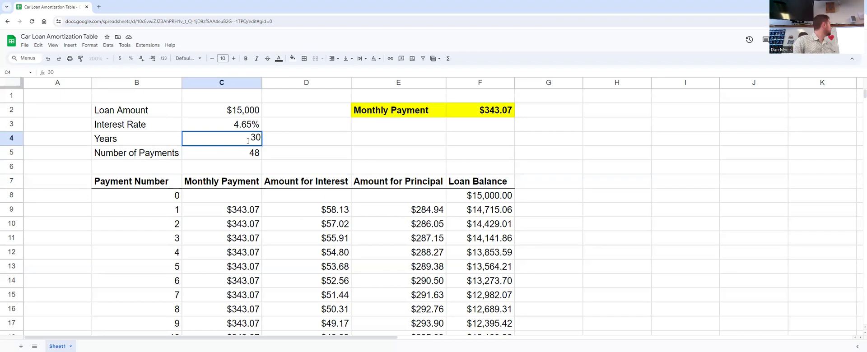
key(Return)
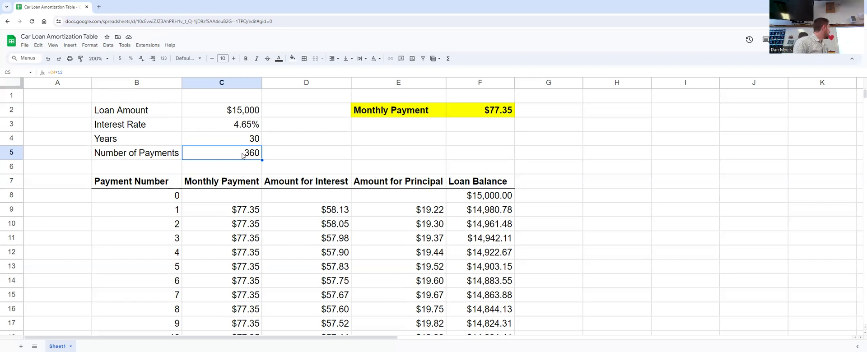
Step: Show the interest rate in C3 with three decimal places and set it to 6.625%
click(252, 126)
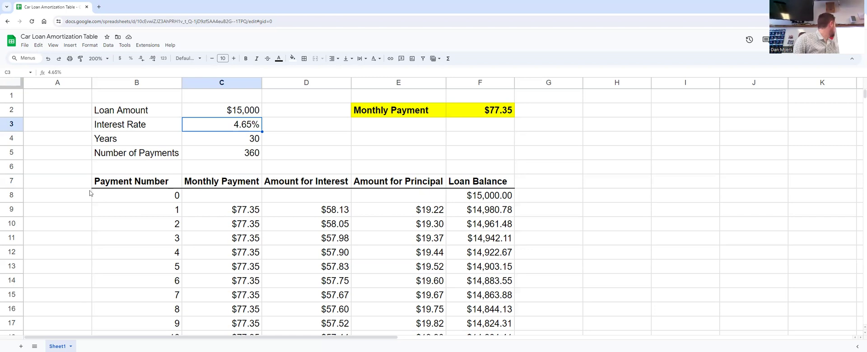
click(154, 62)
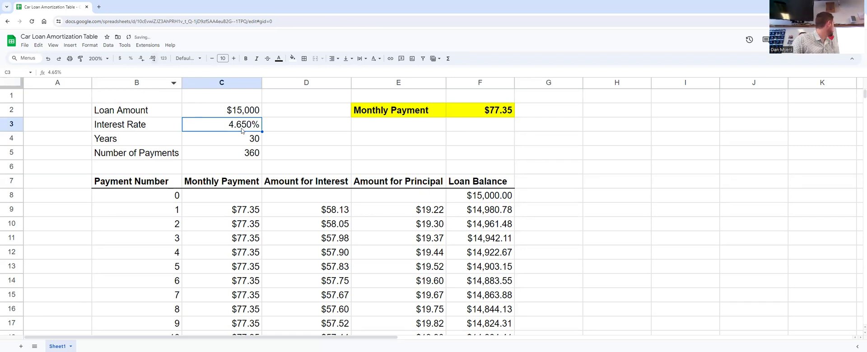
text(6.625)
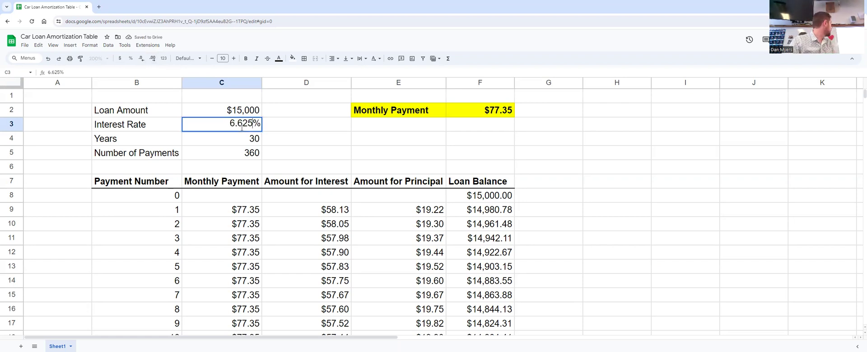
key(Return)
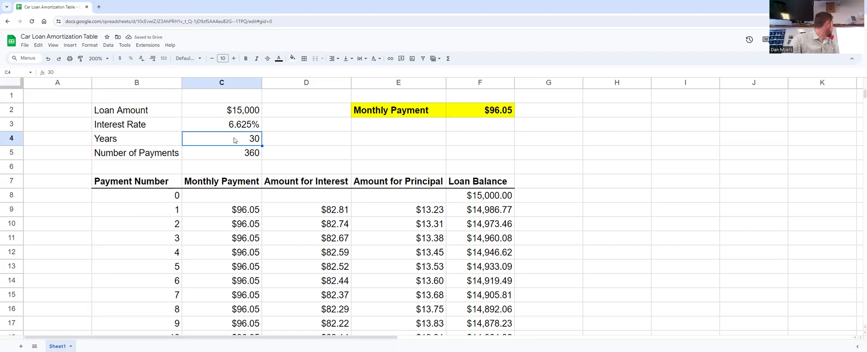
Step: Add the label Purchase Price in B1 and enter $400000 as its value in C1
click(240, 111)
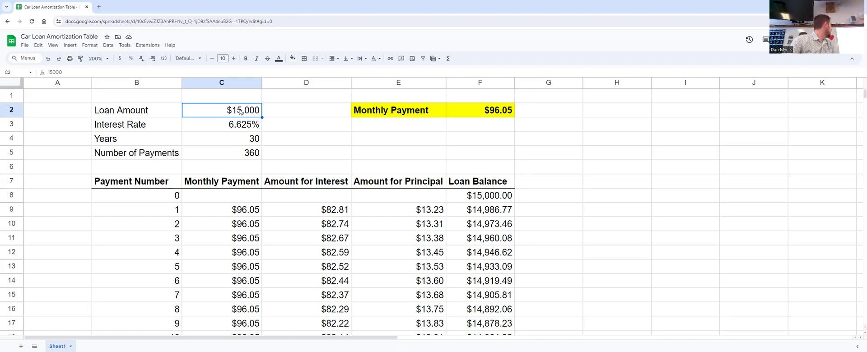
right_click(135, 99)
click(135, 100)
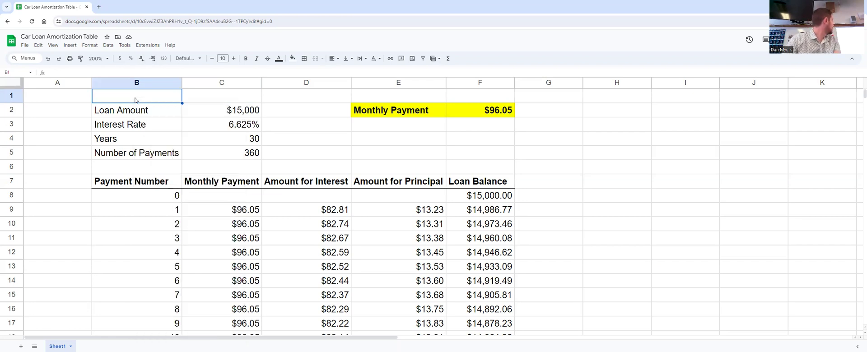
text(P)
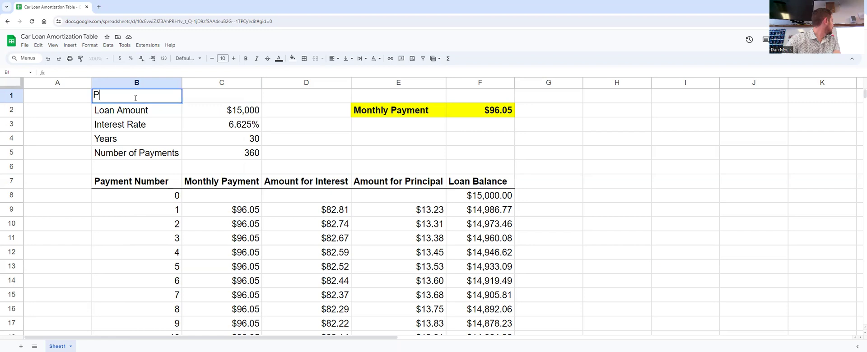
text(urchase Price)
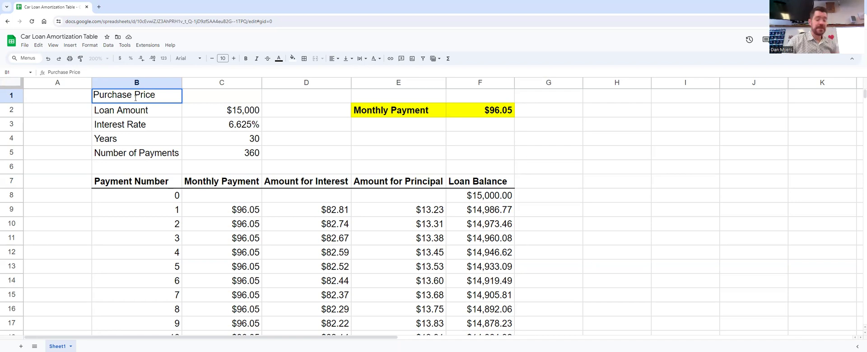
key(Tab)
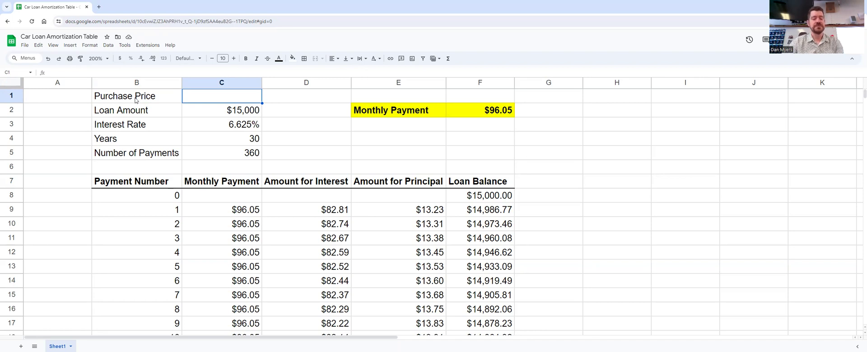
text($)
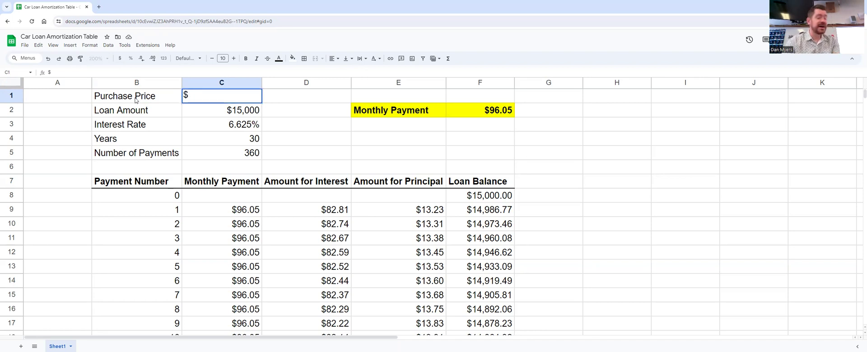
text(400000)
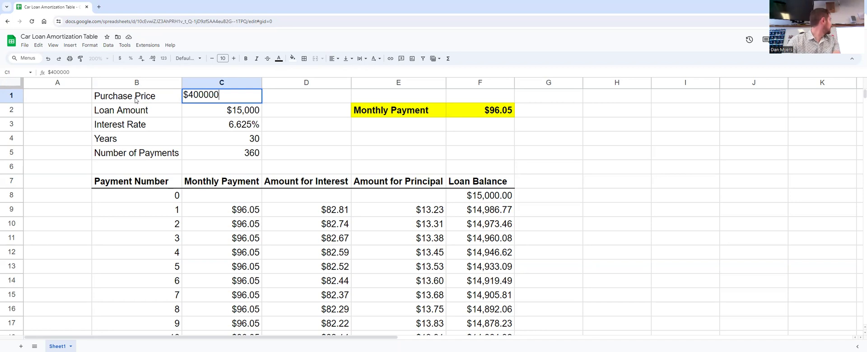
key(Return)
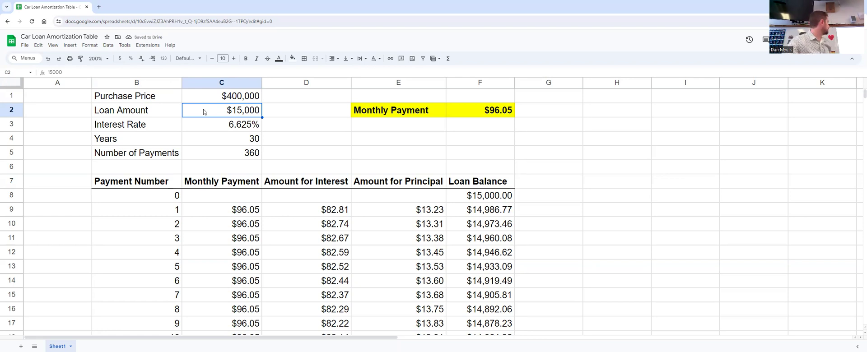
Step: Replace the loan amount in C2 with the formula =C1*.8, based on the purchase price
key(Delete)
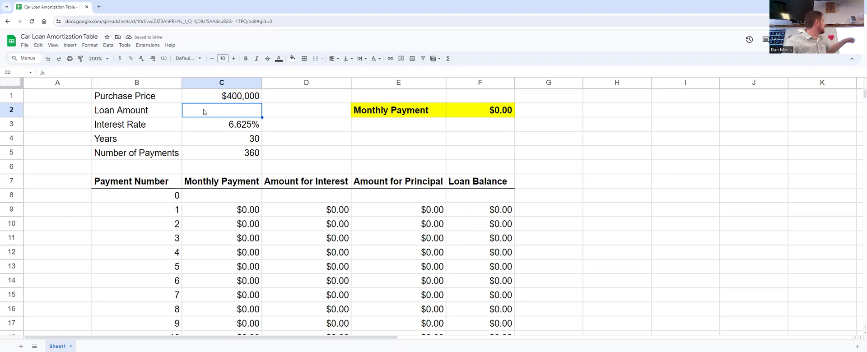
text(=)
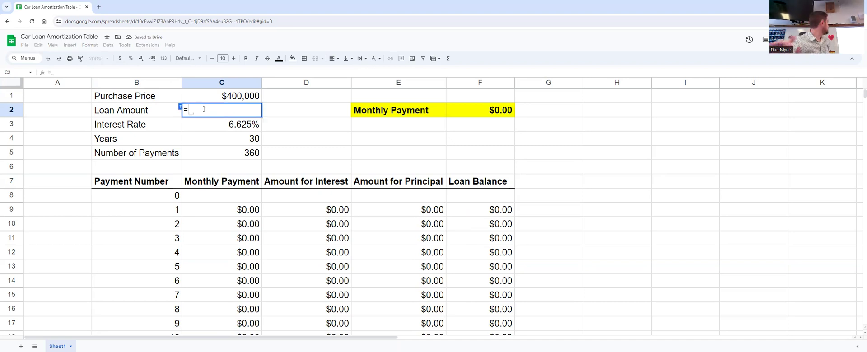
click(240, 98)
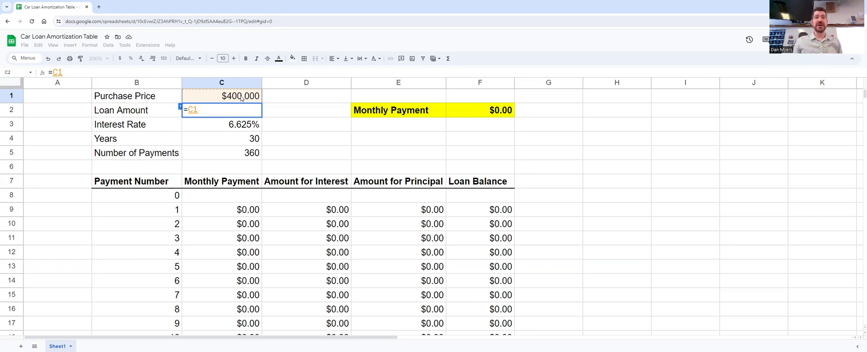
text(*)
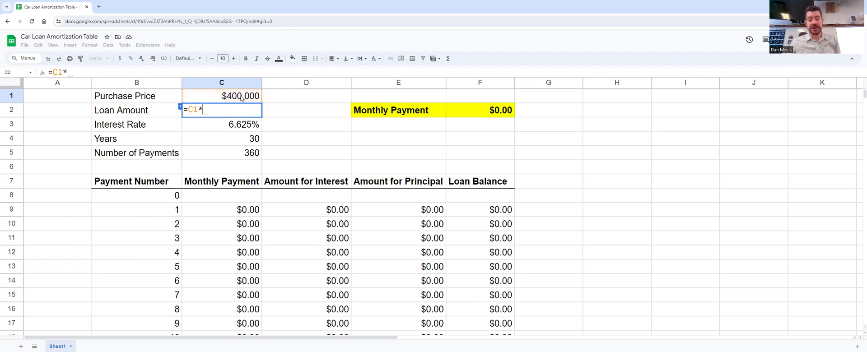
text(.8)
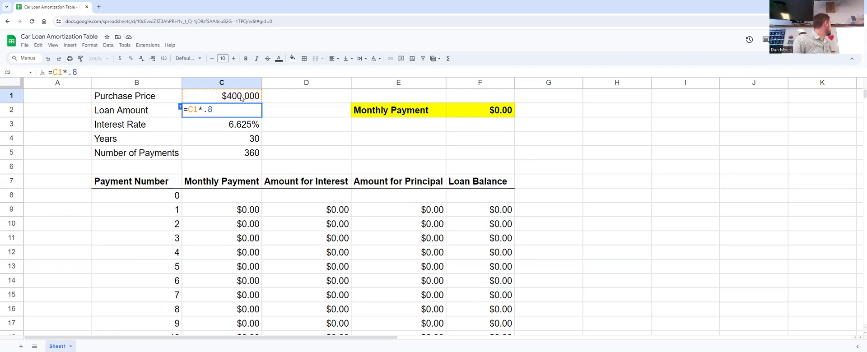
key(Return)
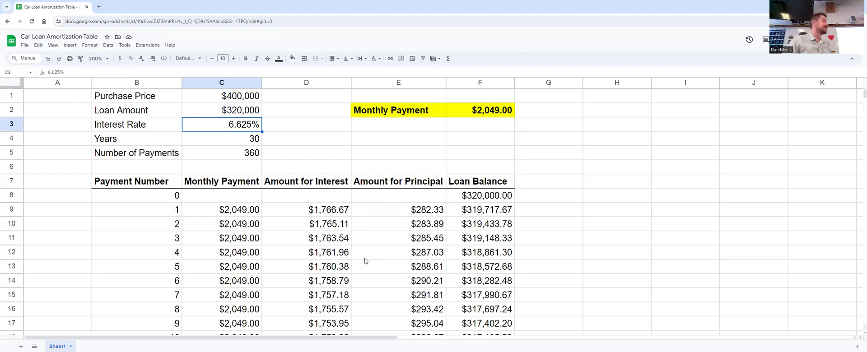
Step: Fill the last payment row, B68:F68, down through row 368 to extend the table for the 30-year term
scroll(365, 261, down, 12)
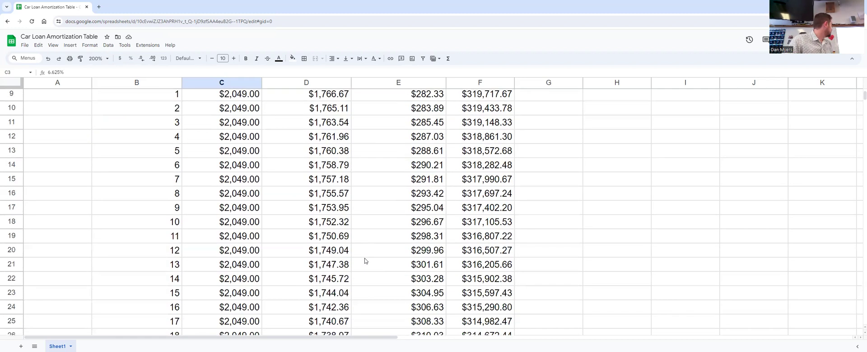
scroll(365, 261, down, 6)
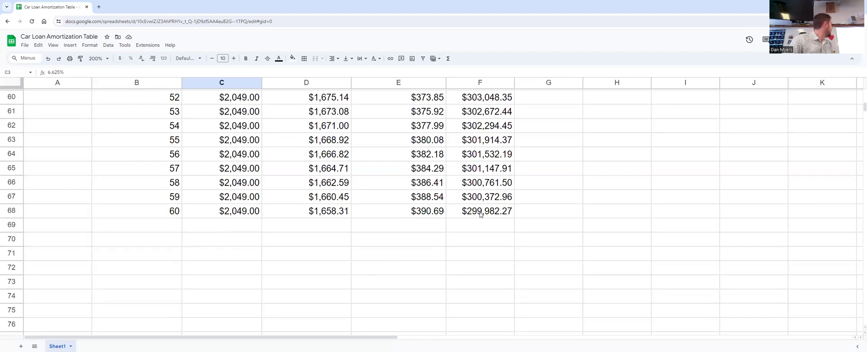
drag(166, 215, 468, 215)
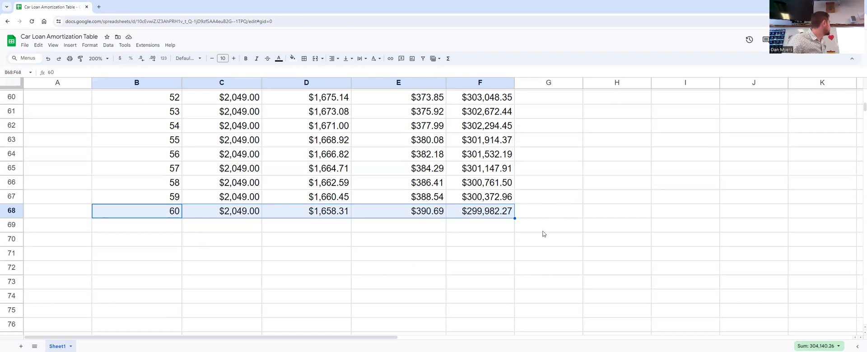
drag(513, 216, 514, 337)
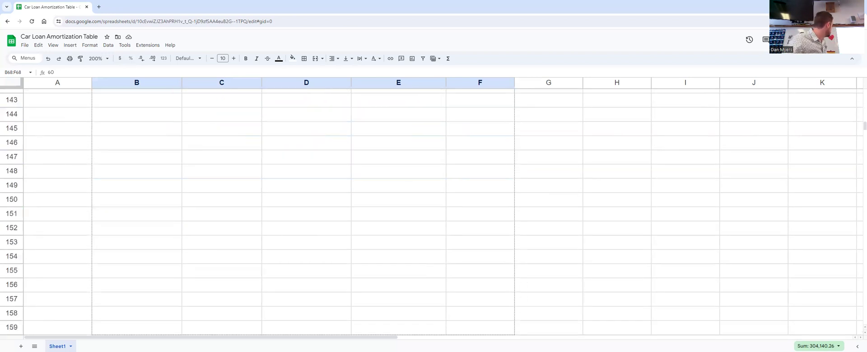
scroll(433, 213, down, 20)
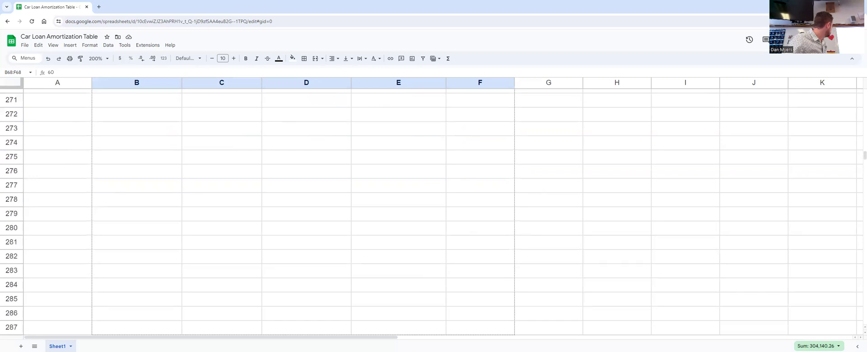
scroll(462, 242, down, 1)
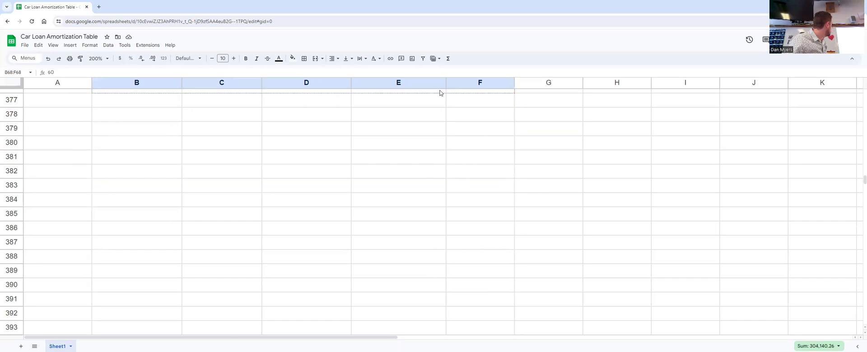
scroll(440, 90, up, 1)
scroll(441, 116, up, 1)
drag(440, 116, 441, 116)
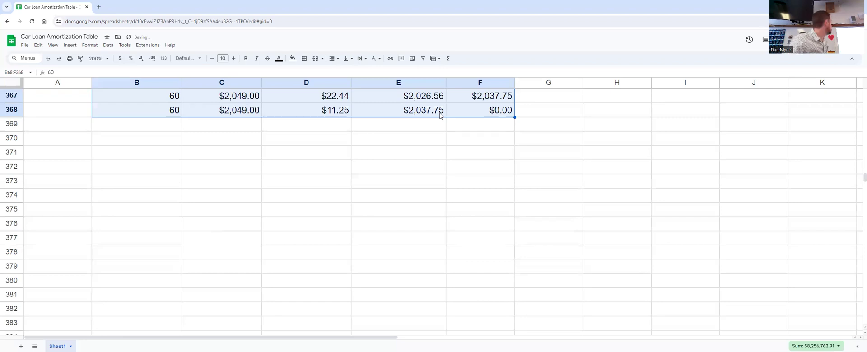
Step: Examine the newly filled rows between rows 204 and 368, comparing payment numbers, interest, principal and balance
scroll(373, 155, up, 3)
scroll(373, 156, up, 20)
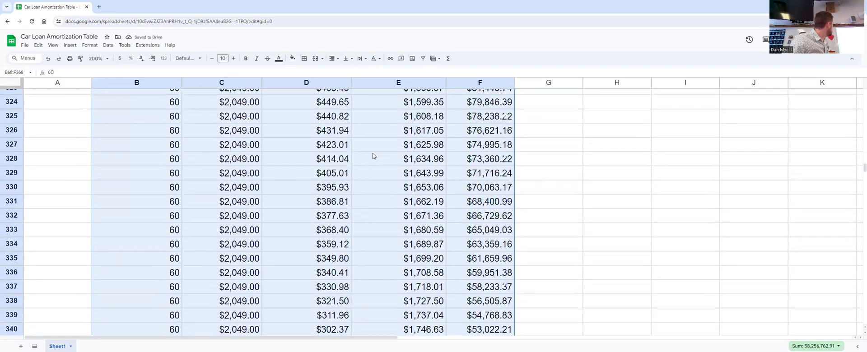
scroll(373, 155, up, 17)
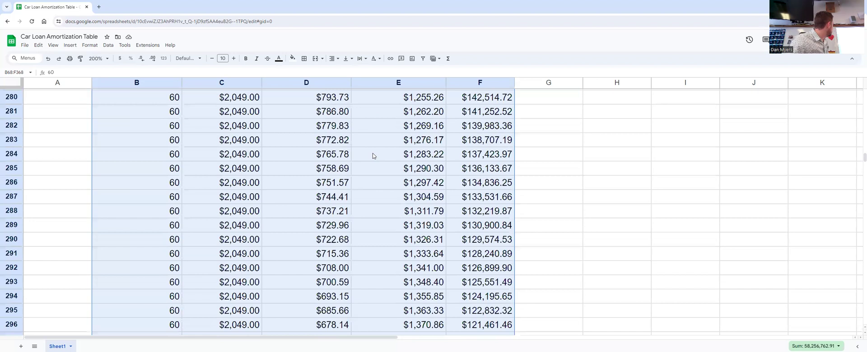
scroll(373, 156, up, 9)
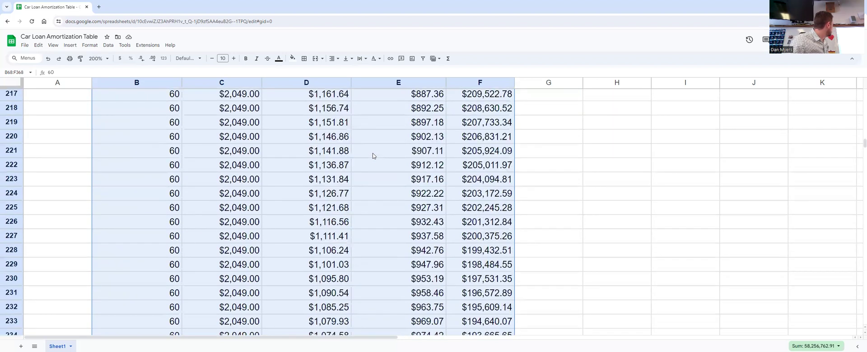
scroll(373, 156, down, 20)
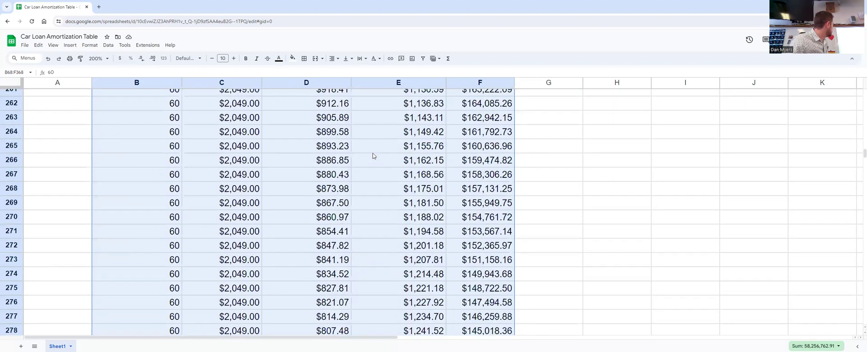
scroll(373, 155, down, 20)
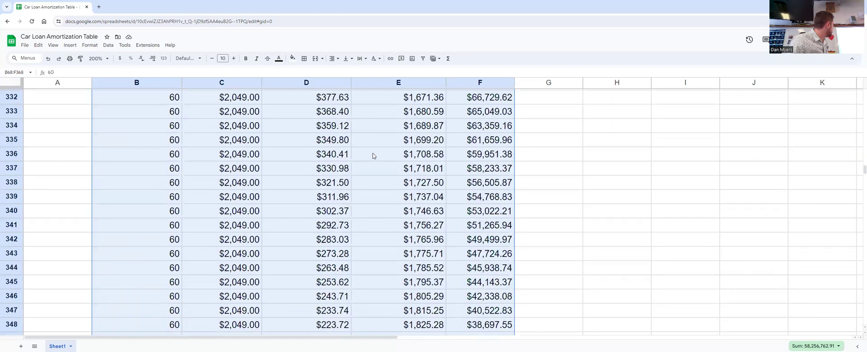
scroll(373, 156, up, 20)
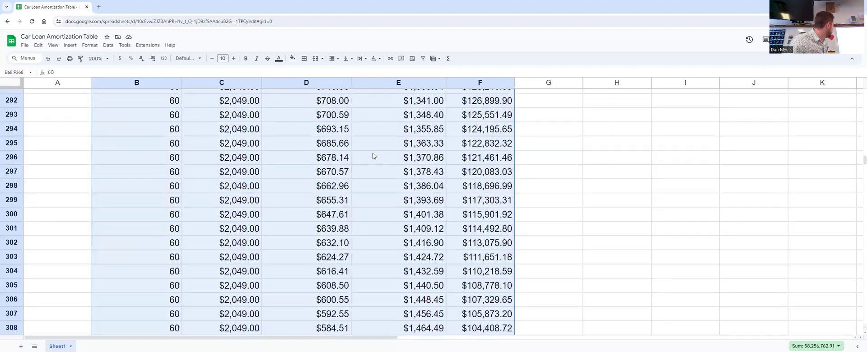
scroll(373, 156, up, 6)
scroll(374, 156, down, 8)
scroll(373, 156, up, 2)
scroll(373, 156, up, 17)
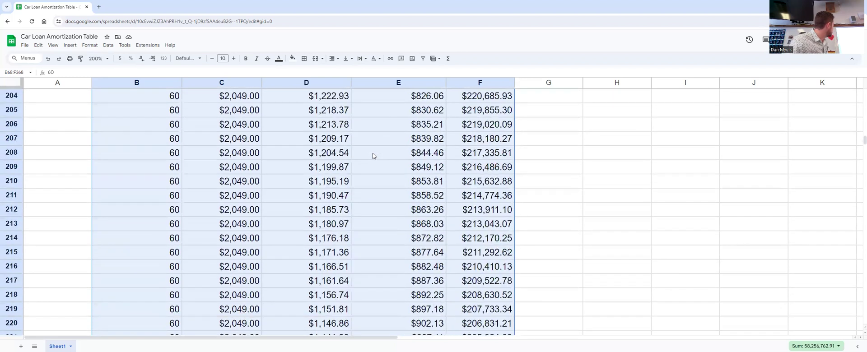
Step: Enter payment numbers 61 in B69 and 62 in B70, and extend the numbering series down column B through row 368
scroll(373, 156, up, 15)
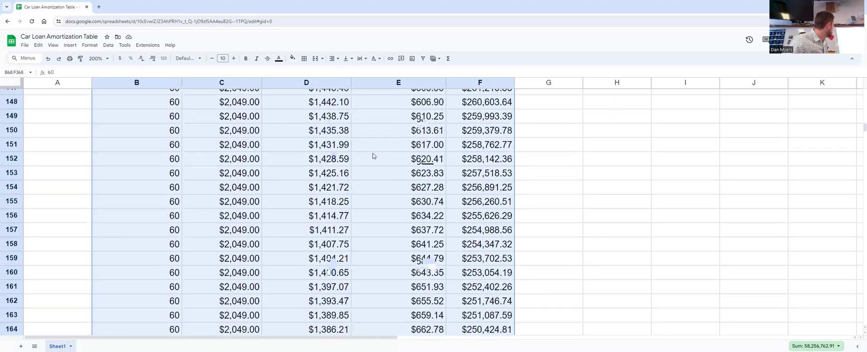
scroll(373, 156, up, 20)
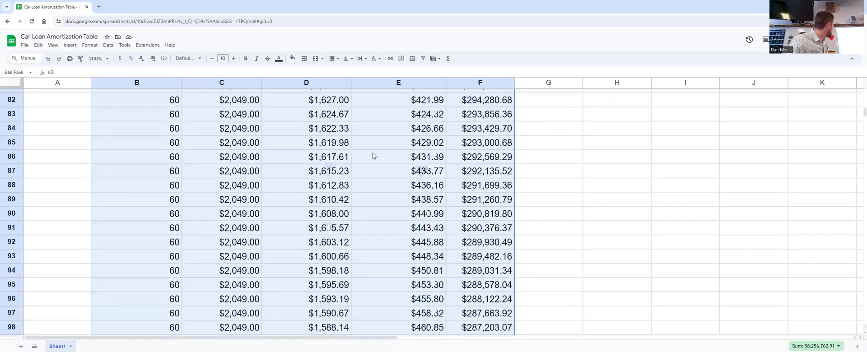
scroll(373, 156, down, 1)
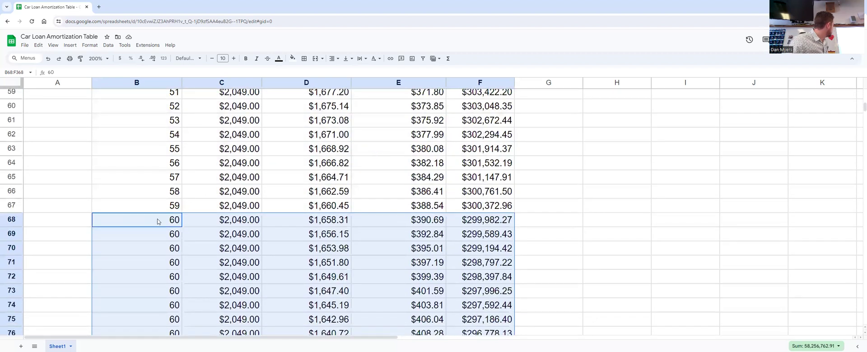
click(155, 235)
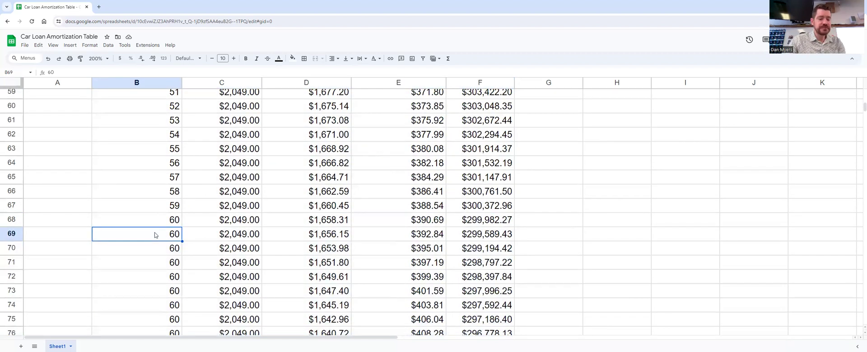
text(61)
key(Return)
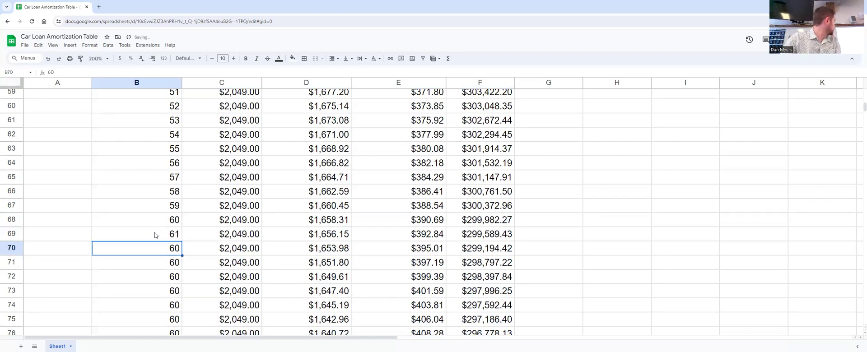
text(62)
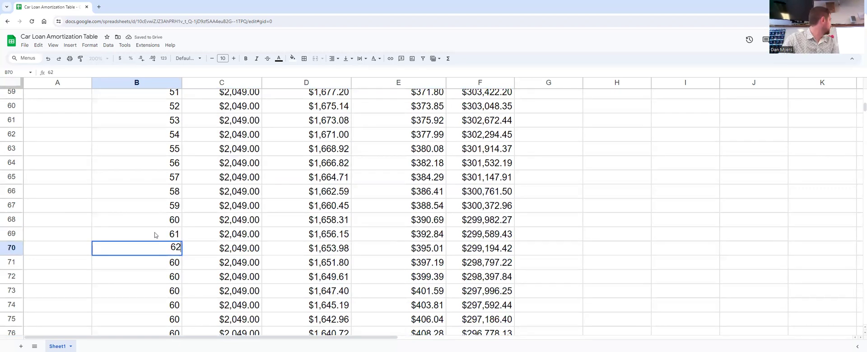
key(Return)
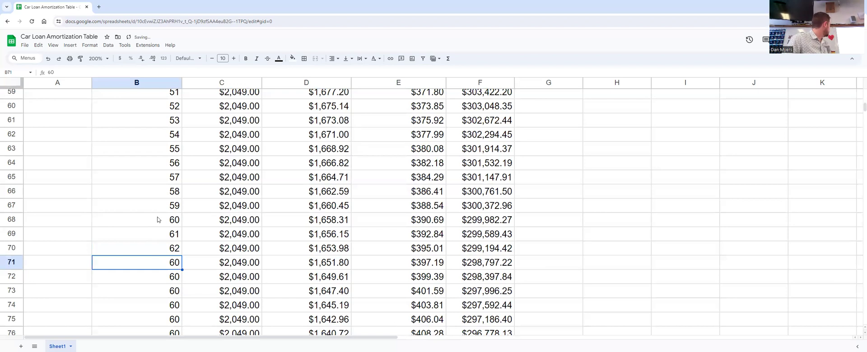
drag(158, 210, 167, 290)
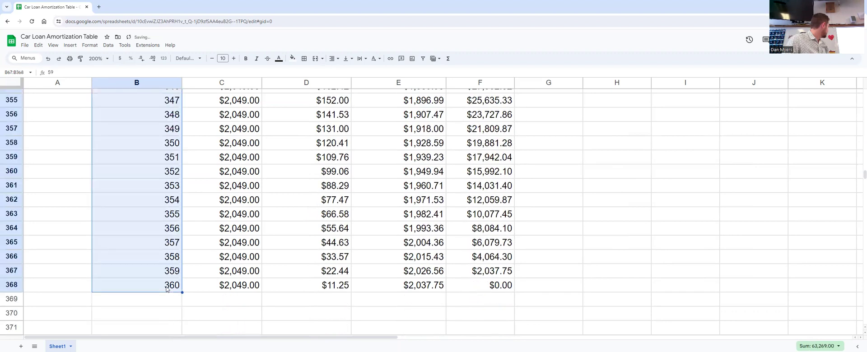
click(191, 300)
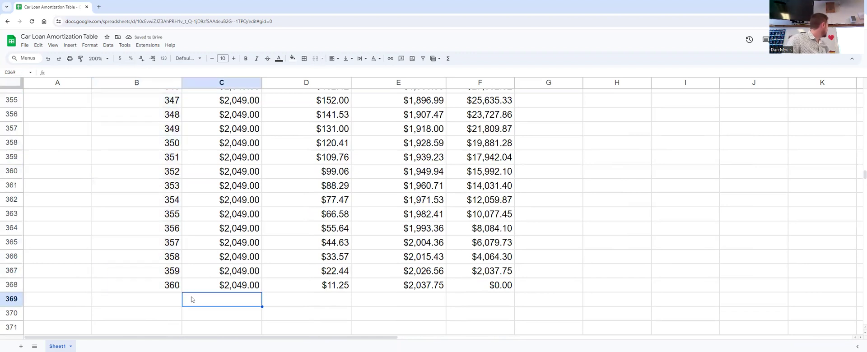
Step: Examine the final payment in row 368 cell by cell, from payment number across to loan balance
click(162, 285)
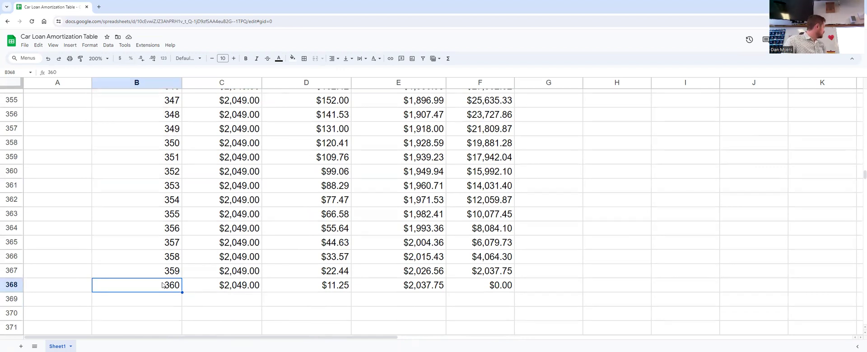
key(Right)
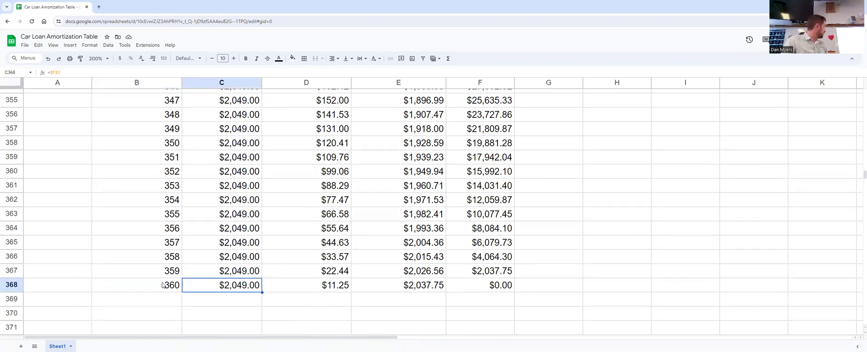
key(Right)
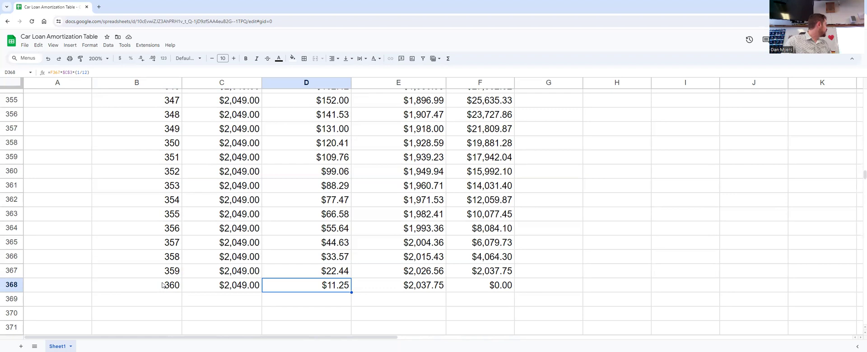
key(Right)
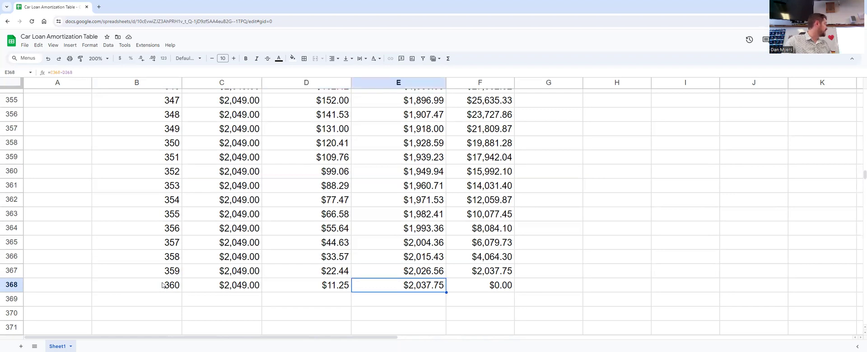
key(Right)
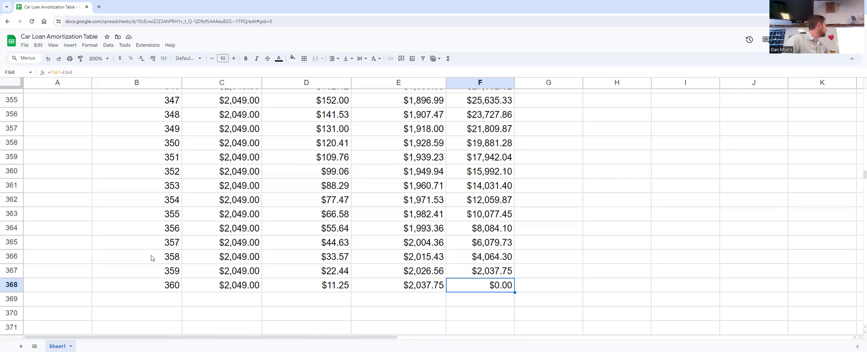
Step: Inspect the first payment's interest and principal portions in D9 and E9
scroll(272, 210, up, 20)
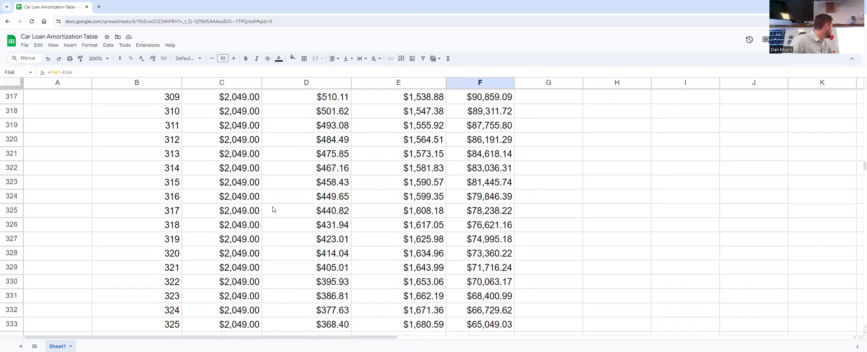
scroll(273, 209, up, 20)
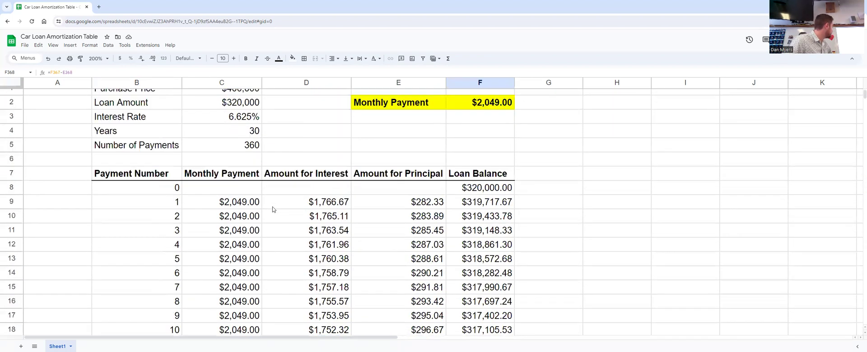
click(290, 213)
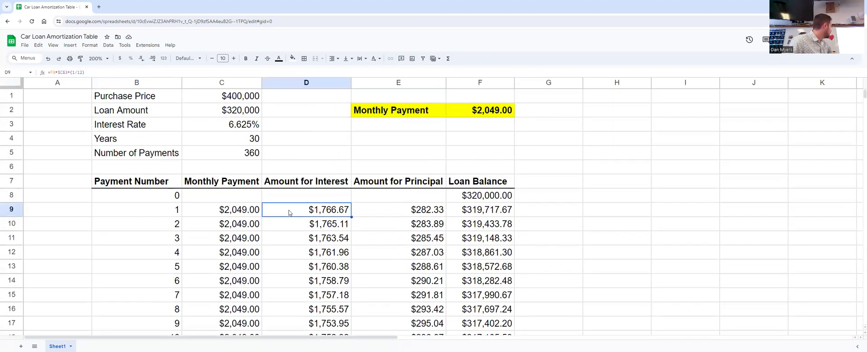
click(388, 210)
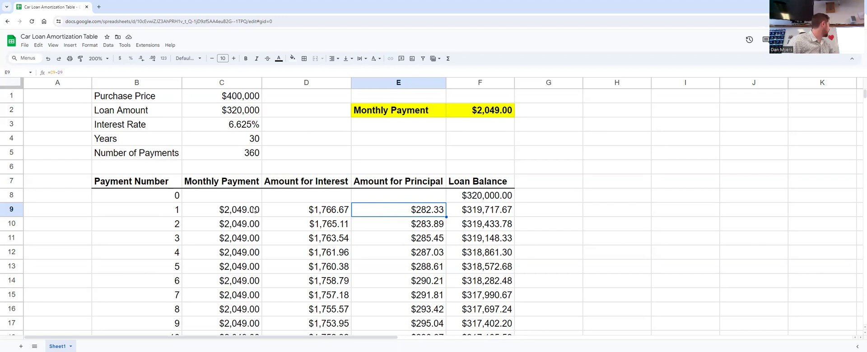
Step: Look down the table for the payment where principal first exceeds interest, comparing cells D244 and E244
scroll(386, 270, down, 14)
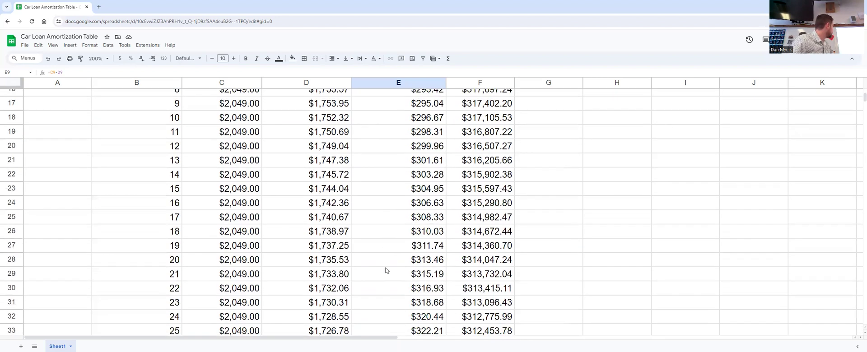
scroll(387, 270, down, 20)
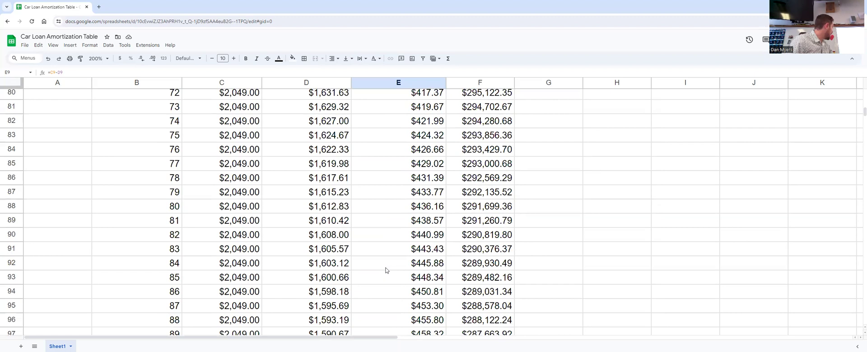
scroll(386, 270, down, 20)
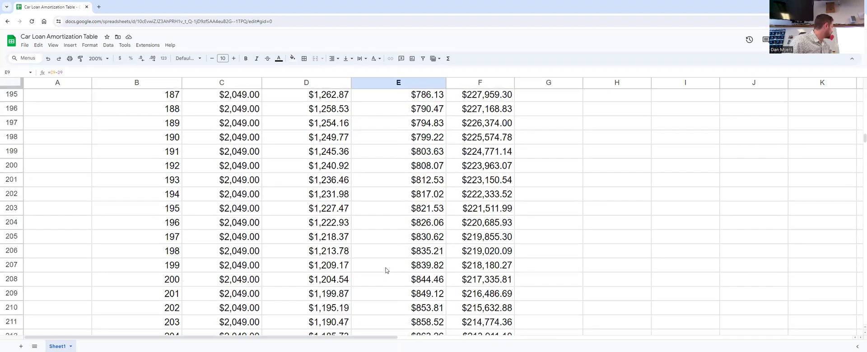
scroll(386, 270, down, 3)
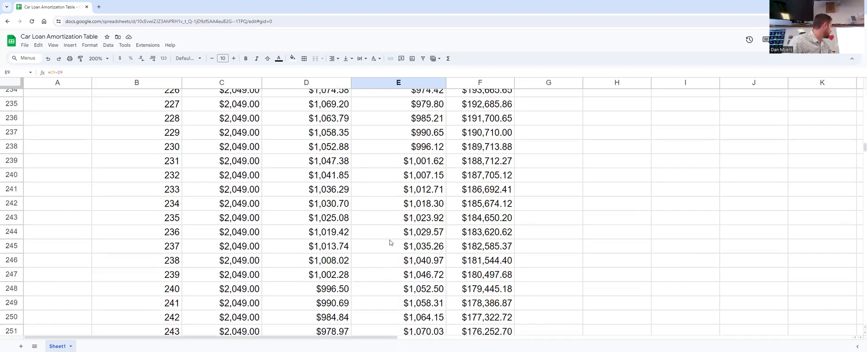
click(383, 219)
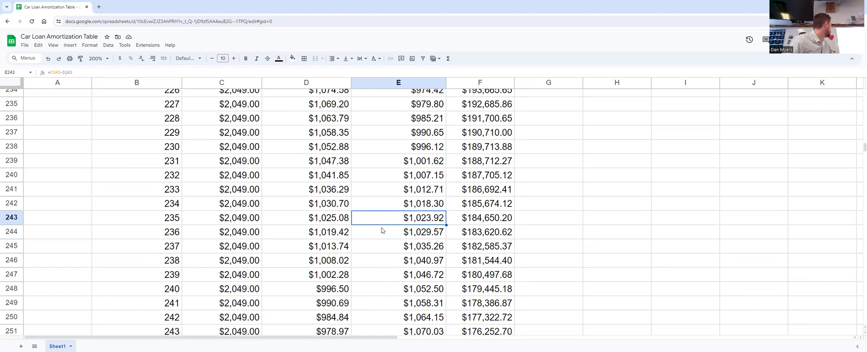
click(380, 233)
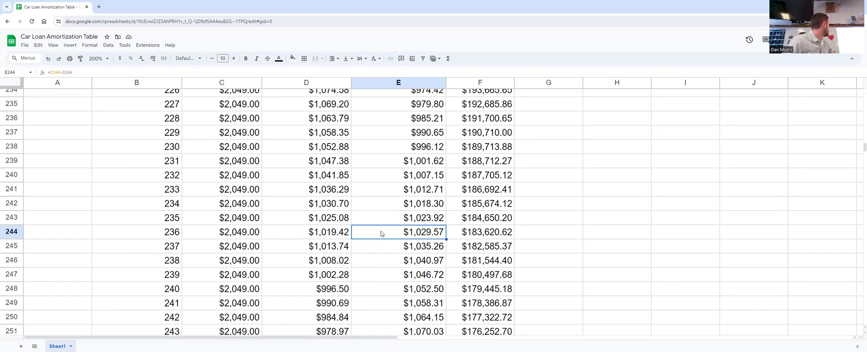
click(337, 235)
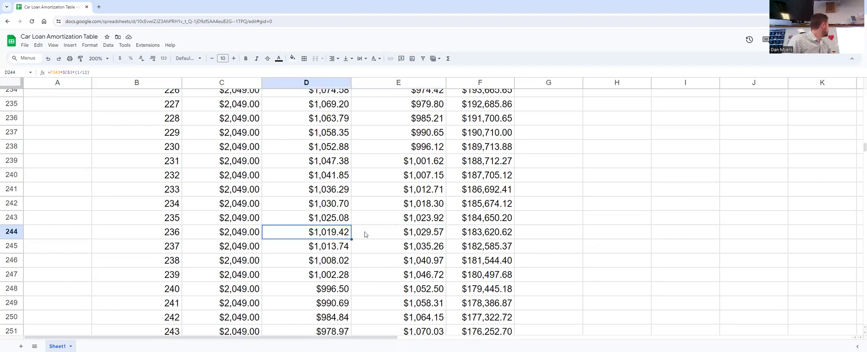
click(385, 235)
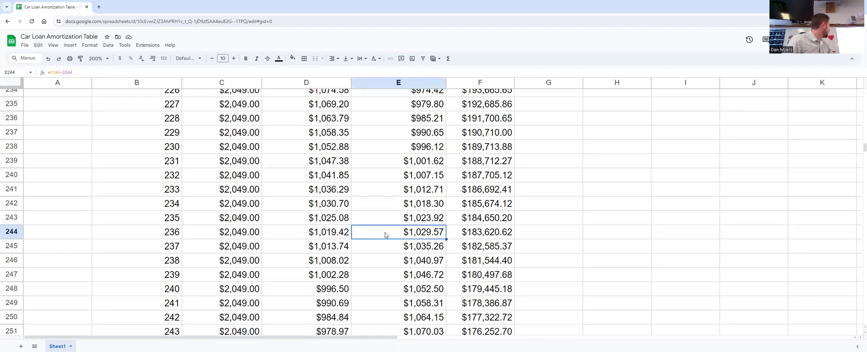
click(319, 235)
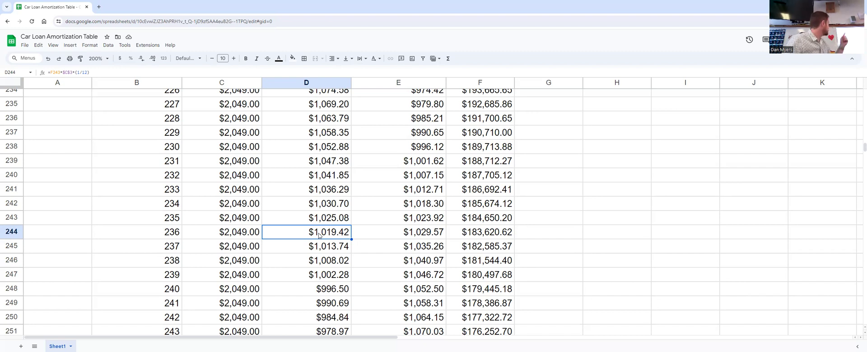
Step: Check the total interest paid over the loan by selecting D9:D368, and return to the top of the sheet
scroll(319, 235, up, 10)
scroll(319, 235, up, 20)
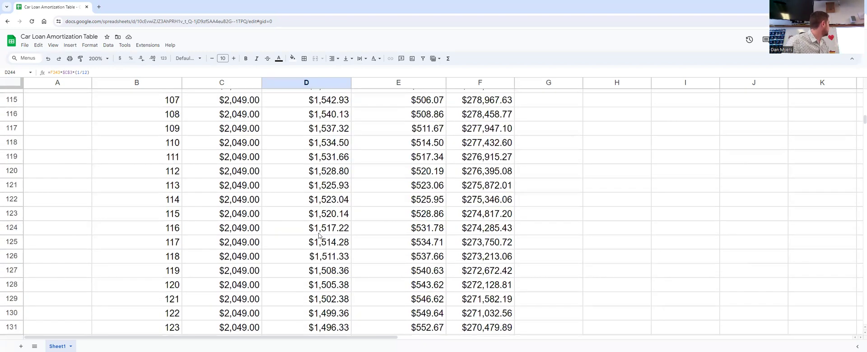
scroll(319, 235, up, 18)
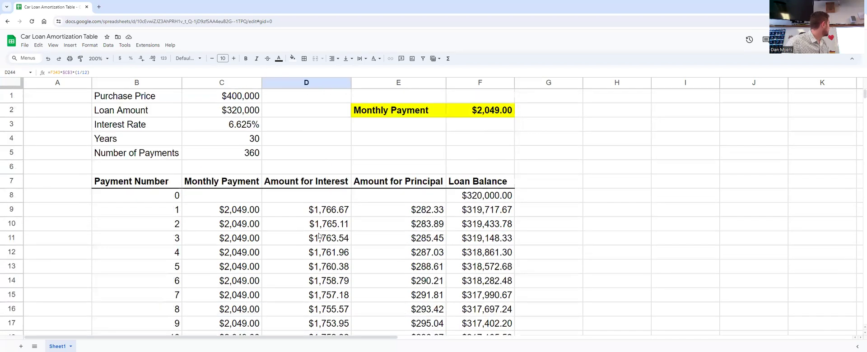
click(298, 212)
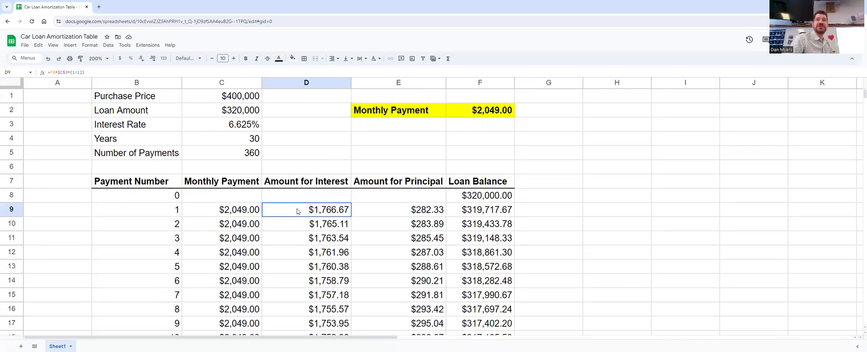
drag(298, 211, 287, 133)
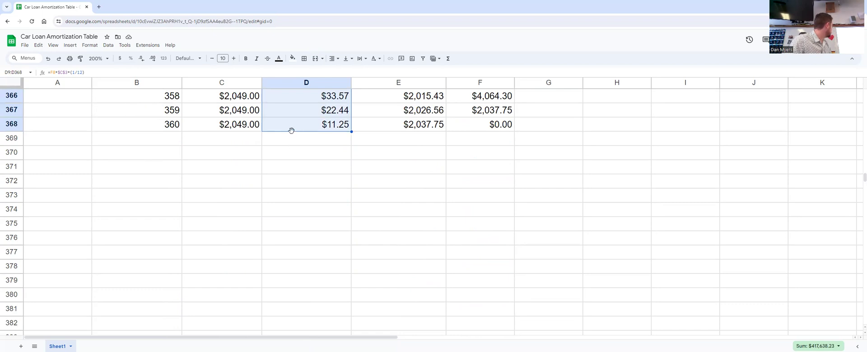
click(292, 137)
scroll(292, 136, up, 20)
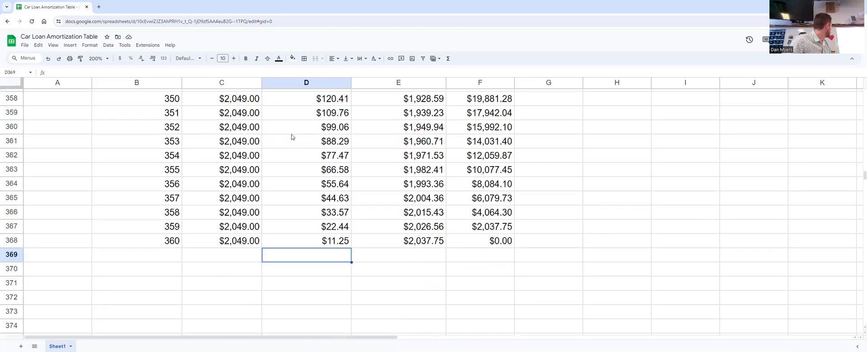
scroll(292, 136, up, 20)
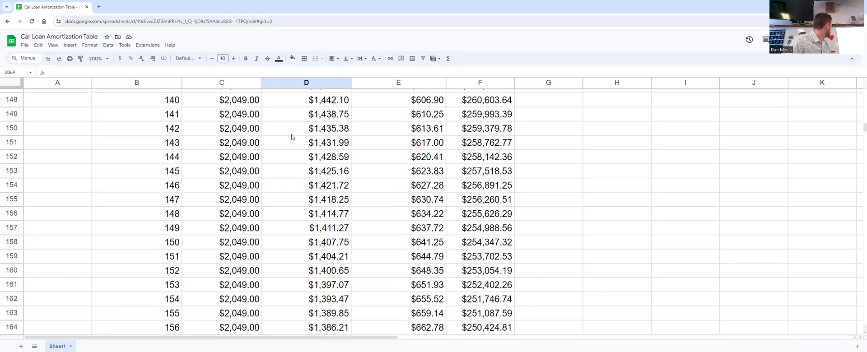
scroll(292, 136, up, 10)
scroll(292, 136, up, 14)
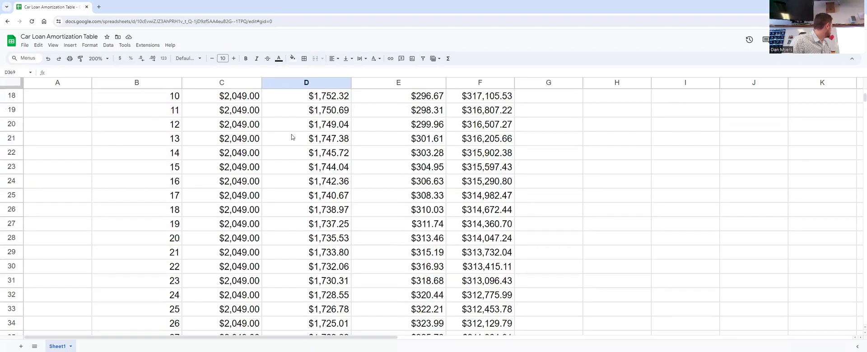
scroll(292, 136, up, 6)
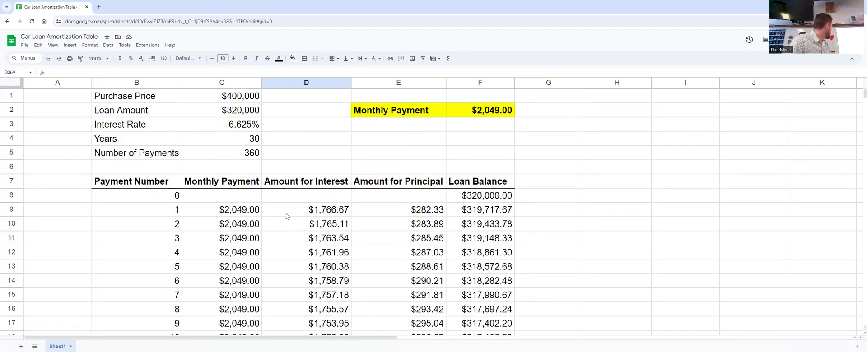
Step: Total the Amount for Interest column in D369 with the suggested SUM formula through row 368 and format it as currency
scroll(286, 216, down, 20)
scroll(286, 216, down, 18)
scroll(286, 216, down, 20)
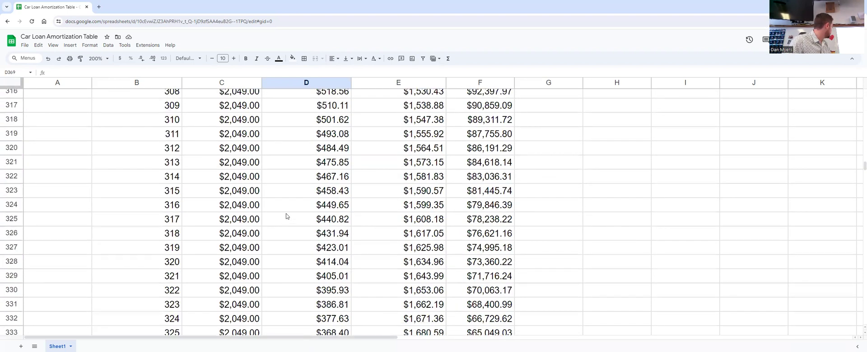
scroll(286, 217, up, 7)
scroll(285, 217, down, 2)
text(=)
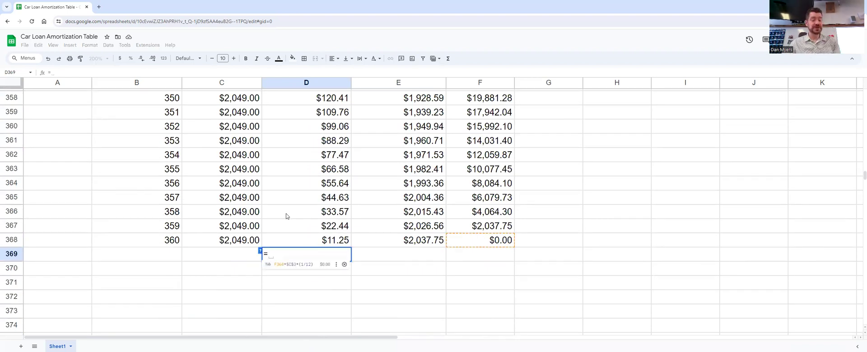
text(sum)
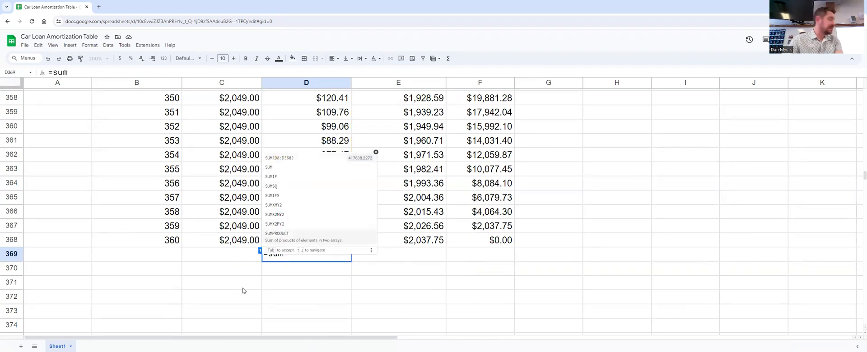
text(()
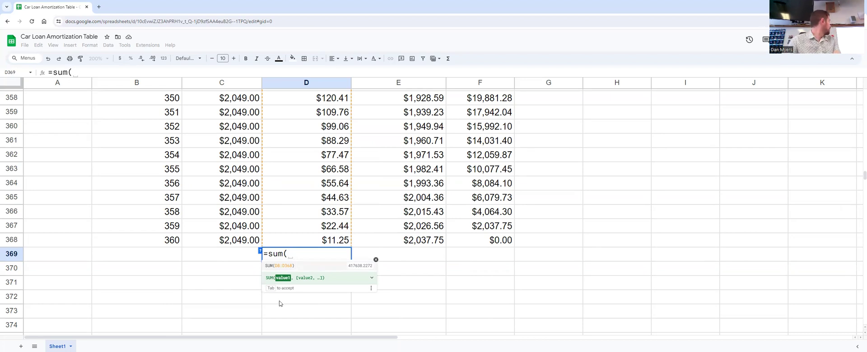
key(Tab)
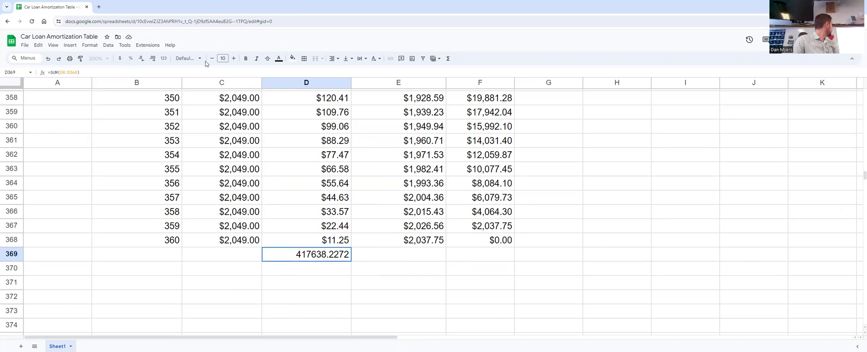
click(120, 58)
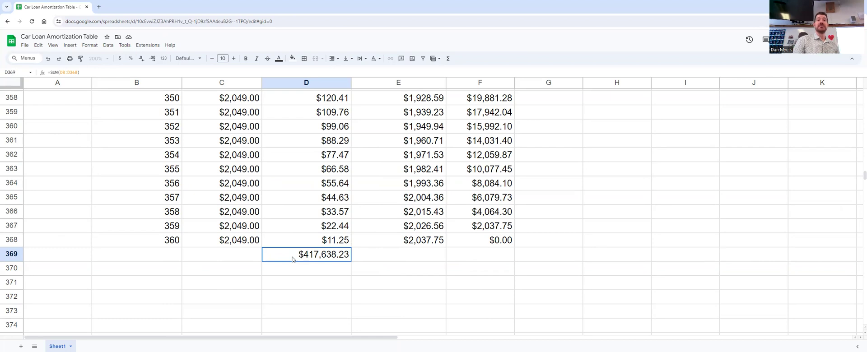
Step: Total the Monthly Payment column in C369 with the suggested SUM formula through row 368 and format it as currency
click(239, 259)
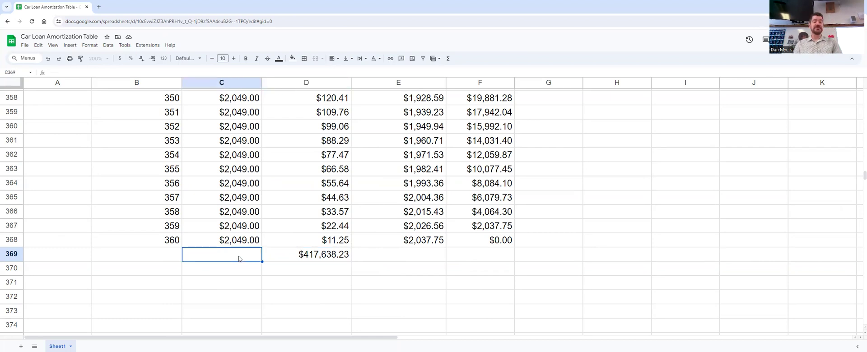
text(=sum)
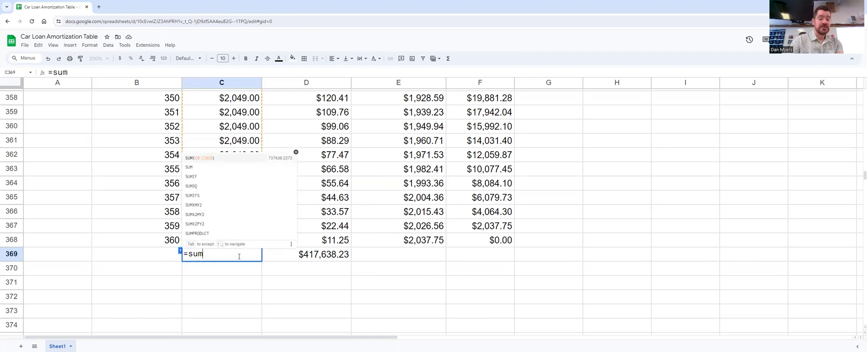
key(Tab)
key(Return)
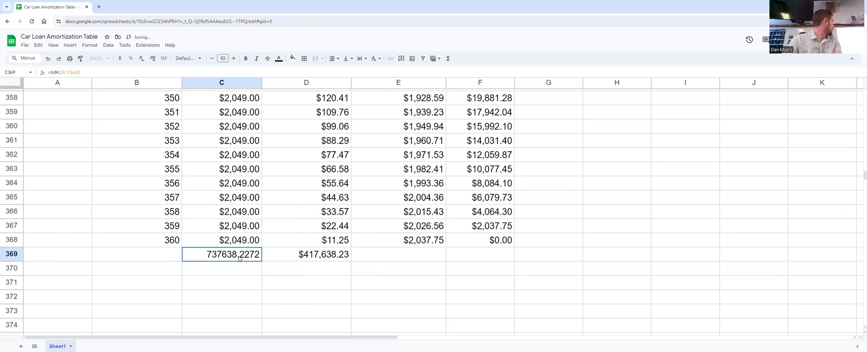
click(119, 61)
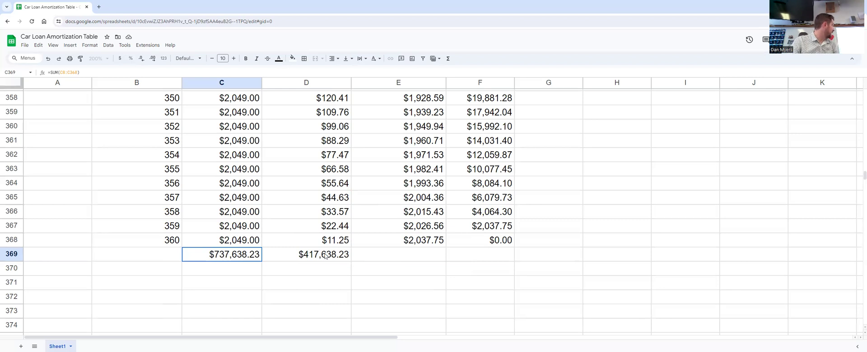
Step: Total the Amount for Principal column in E369 with the suggested SUM formula through row 368 and format it as currency
click(371, 259)
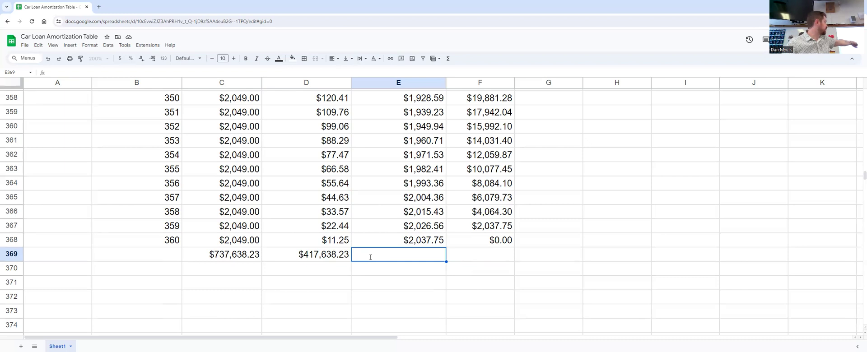
text(=)
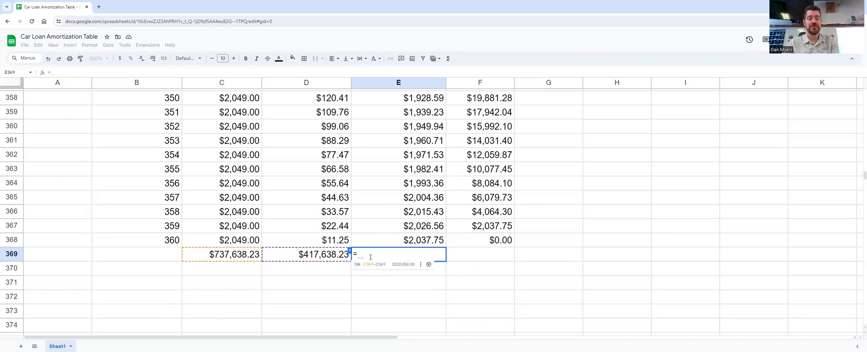
text(sum)
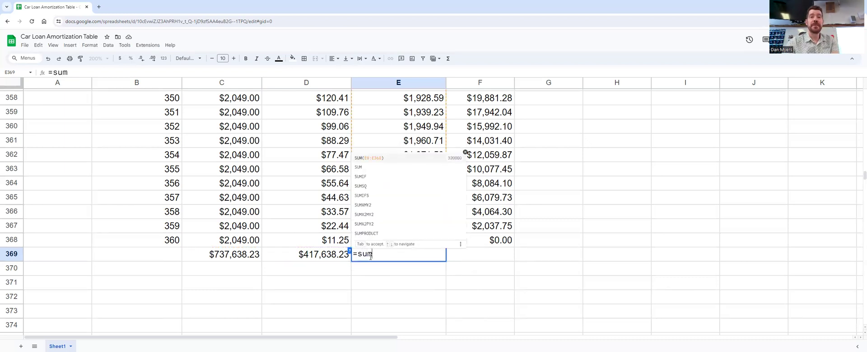
text(()
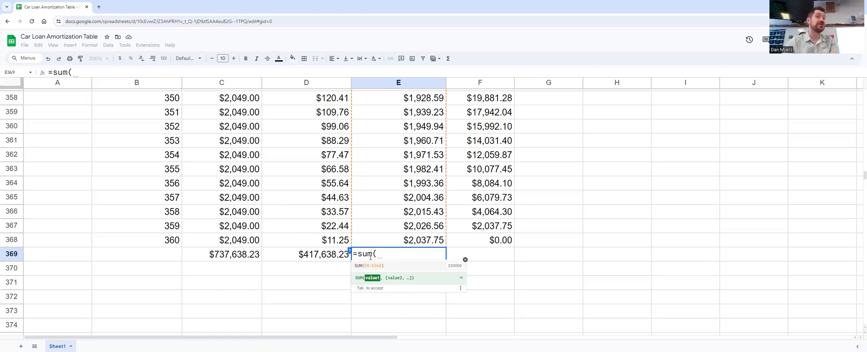
key(Tab)
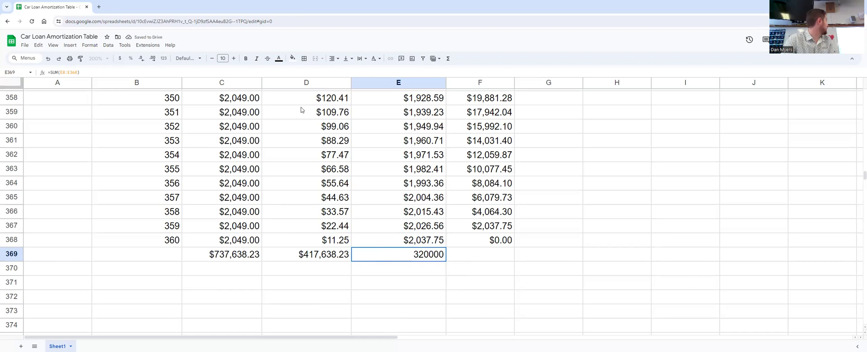
click(119, 59)
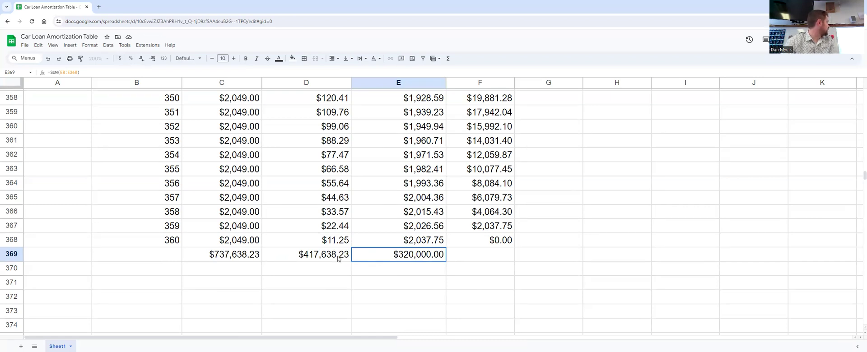
Step: Review the payment, interest and principal totals in C369, D369 and E369 in turn
click(238, 257)
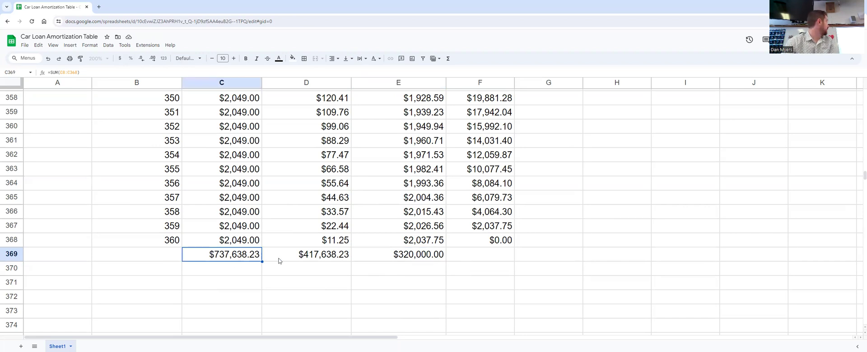
click(296, 256)
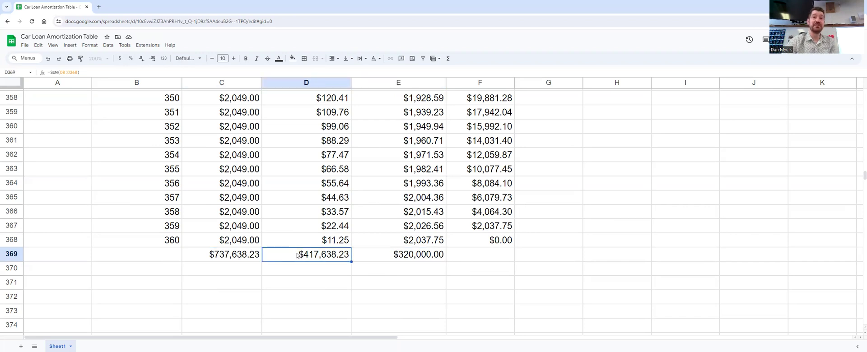
click(378, 255)
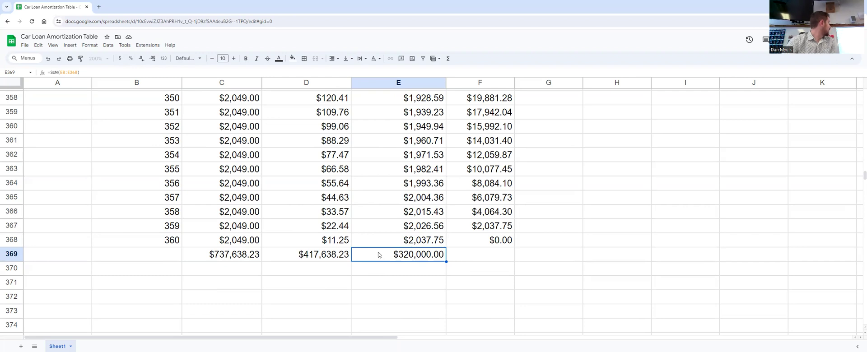
Step: Set the loan's interest rate in C3 to 2.8%
scroll(378, 255, up, 20)
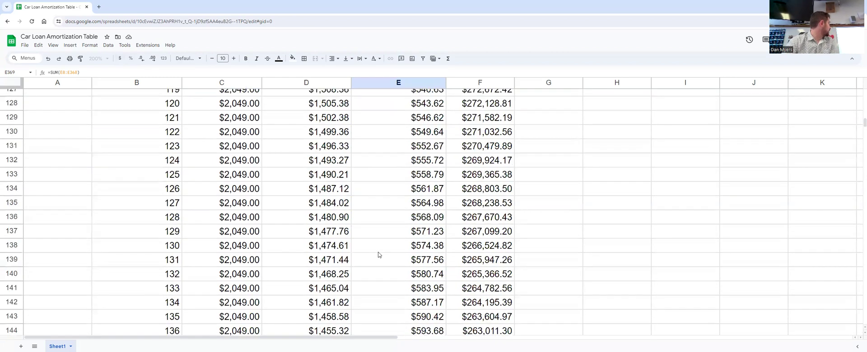
scroll(378, 255, up, 20)
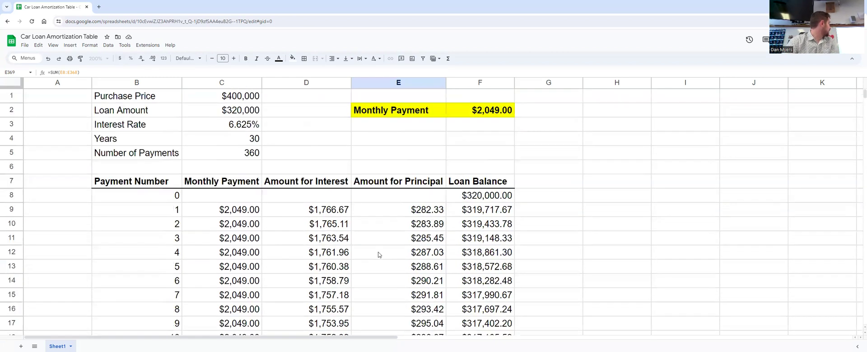
click(247, 131)
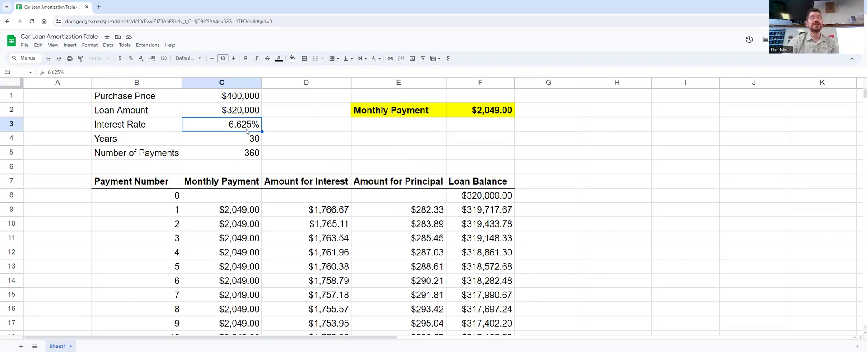
text(2.8)
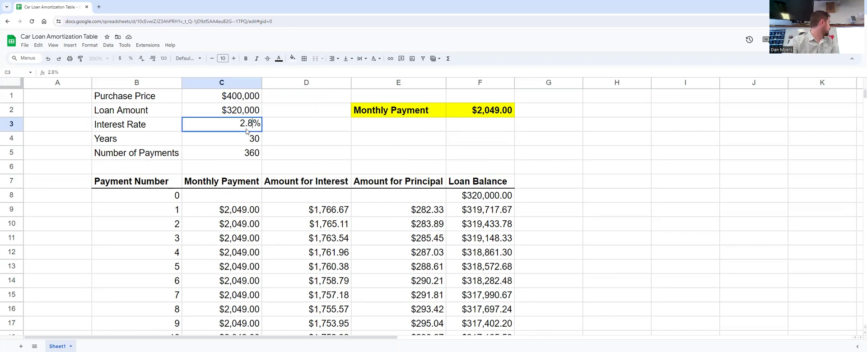
key(Return)
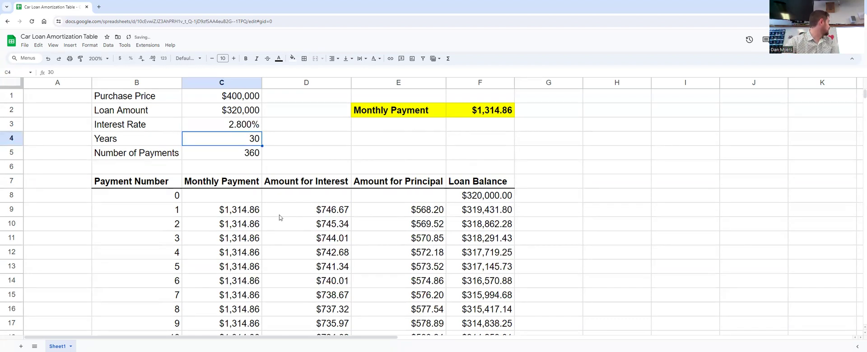
Step: Look through the recalculated amortization table down to its totals row and inspect the total interest in D369
scroll(279, 218, down, 2)
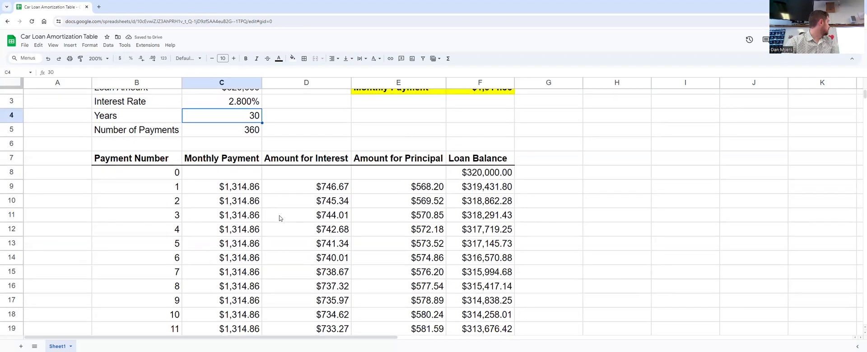
scroll(280, 218, up, 1)
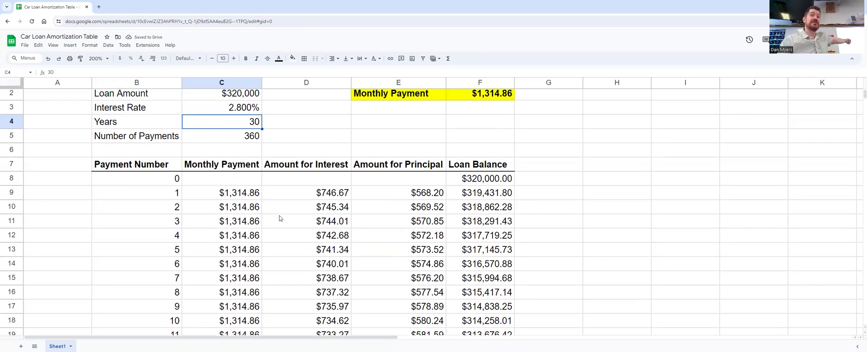
scroll(279, 218, down, 20)
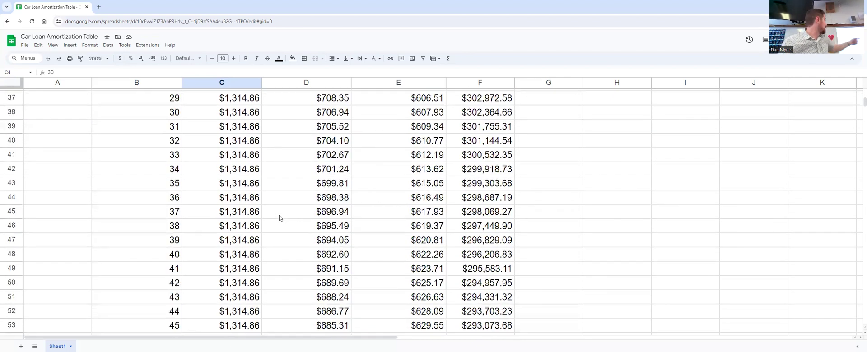
scroll(279, 218, down, 20)
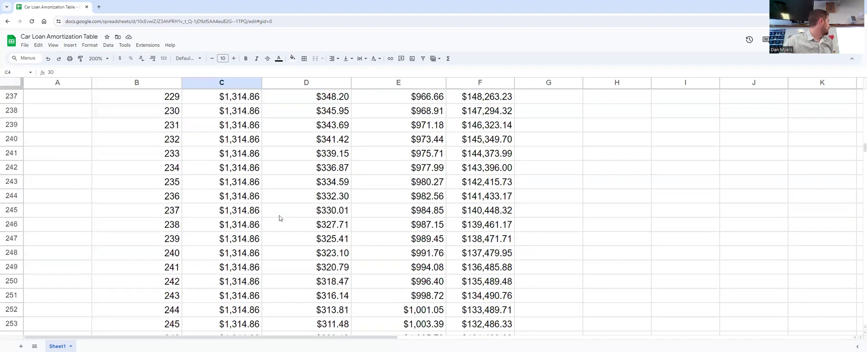
scroll(280, 218, down, 20)
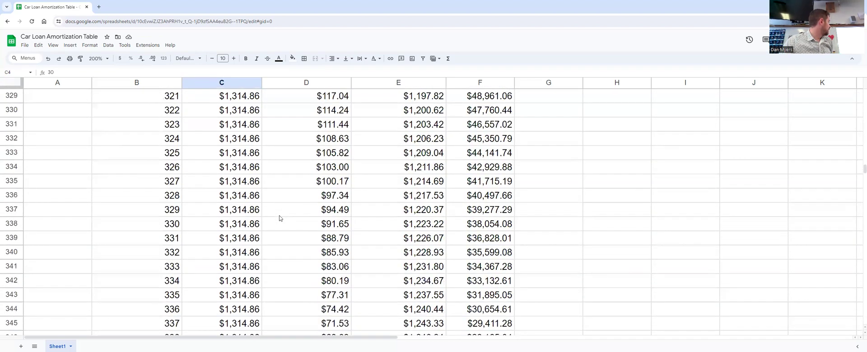
scroll(280, 218, up, 9)
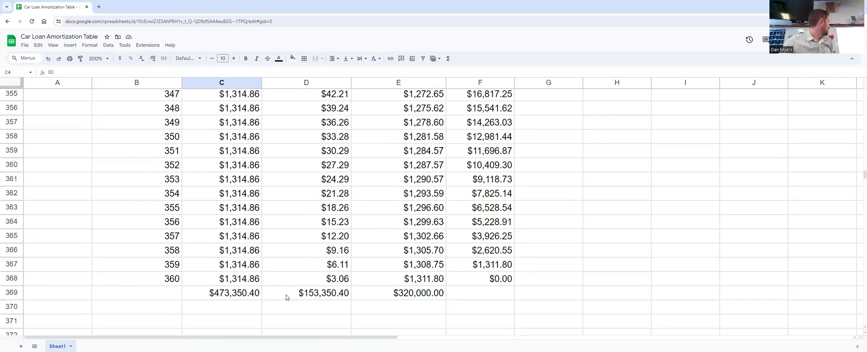
click(286, 297)
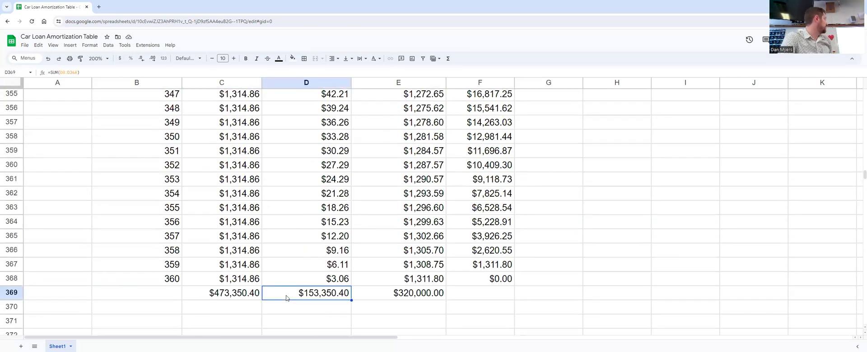